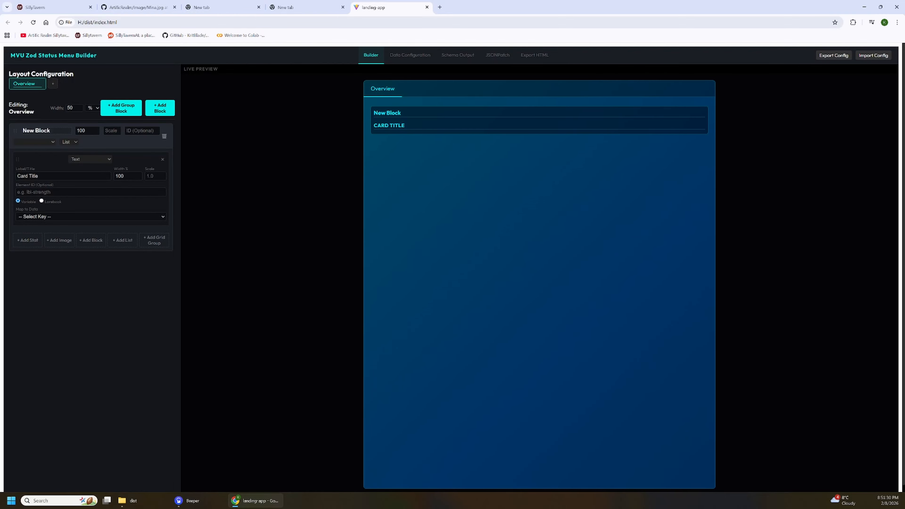
# Rename the new block to World and map its text card to the World.Date key.
pyautogui.moveTo(54, 131); pyautogui.dragTo(20, 132)
pyautogui.write('W')
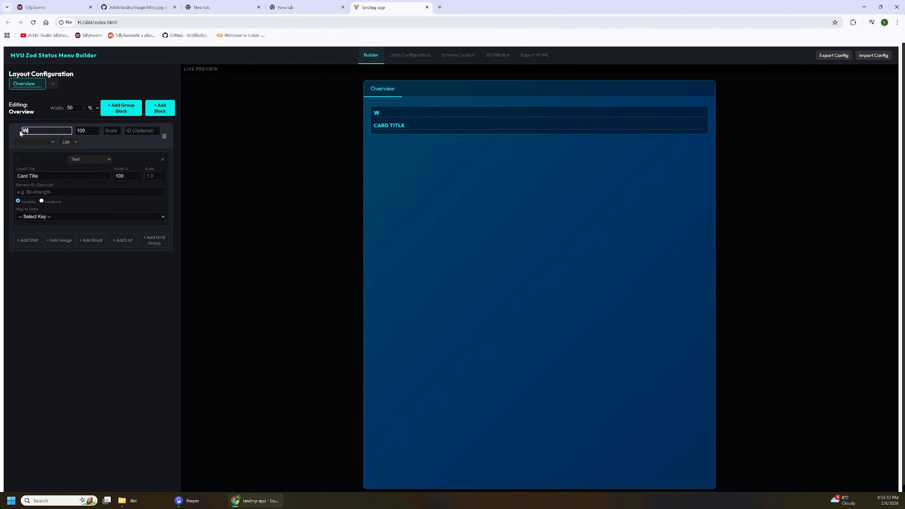
pyautogui.write('orld')
pyautogui.click(55, 216)
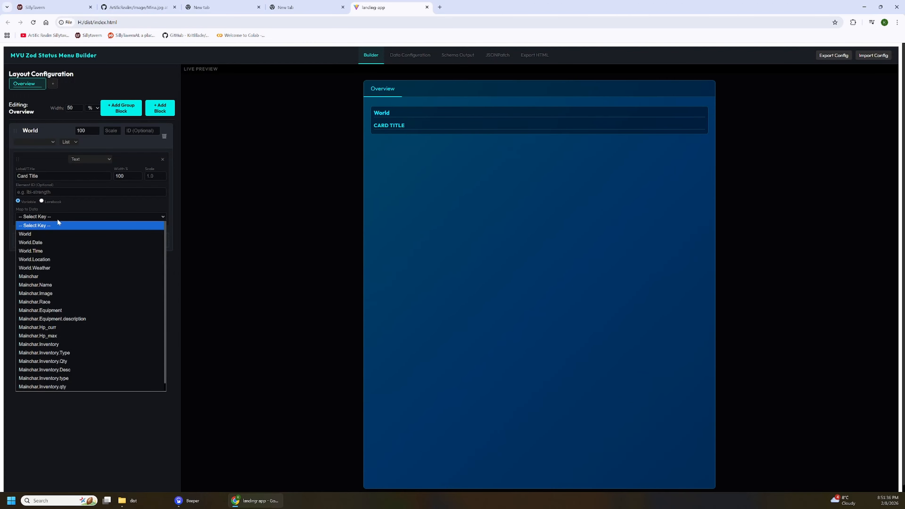
pyautogui.click(46, 242)
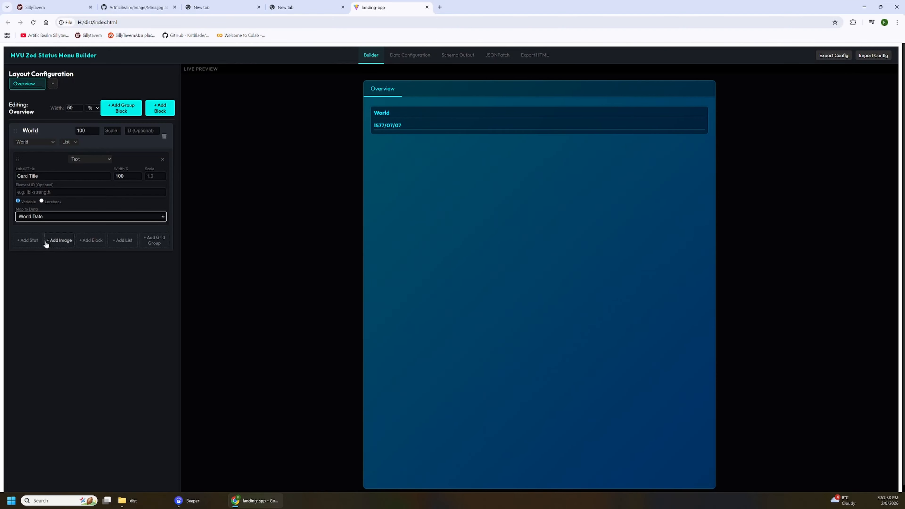
pyautogui.click(50, 217)
pyautogui.click(50, 217)
# Change the World block's card type to Stat Row and label it Date.
pyautogui.click(84, 159)
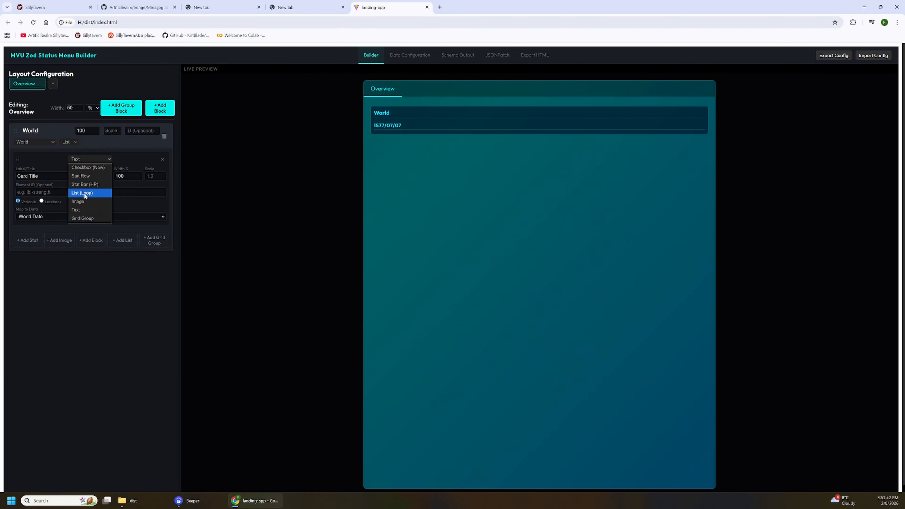
pyautogui.click(81, 176)
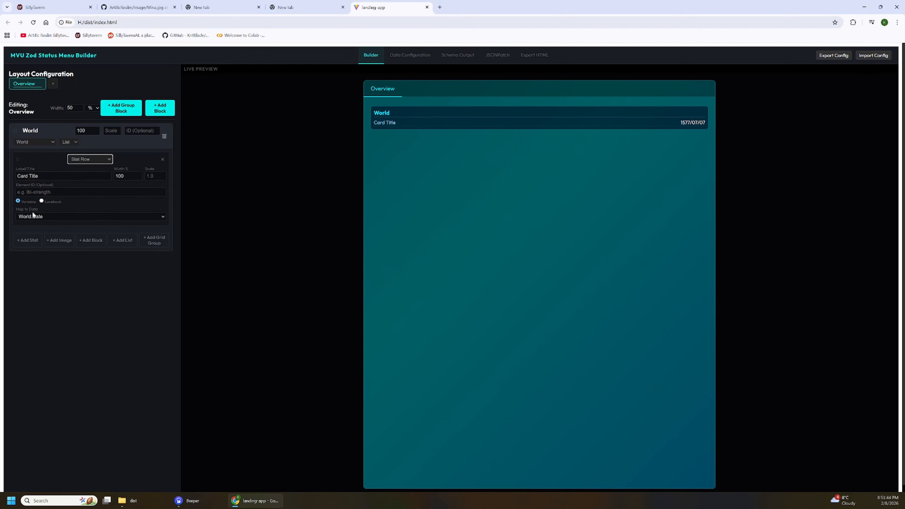
pyautogui.click(47, 176)
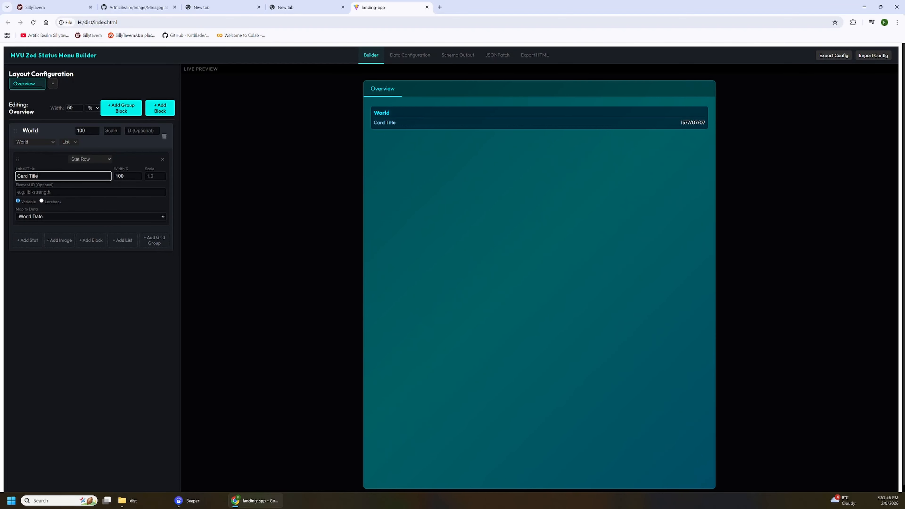
pyautogui.moveTo(39, 176); pyautogui.dragTo(9, 176)
pyautogui.write('Date')
# Add a second stat to the World block, labelled Time and mapped to World.Time.
pyautogui.click(29, 240)
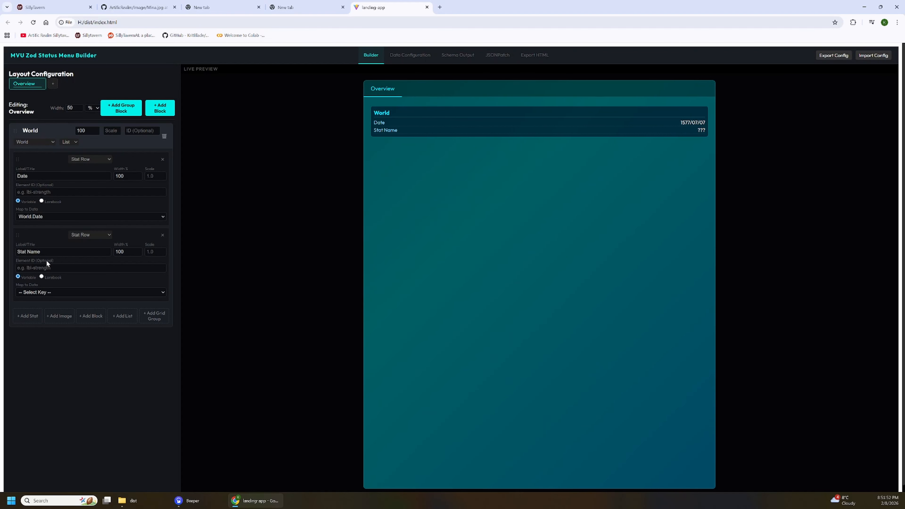
pyautogui.moveTo(42, 252); pyautogui.dragTo(15, 252)
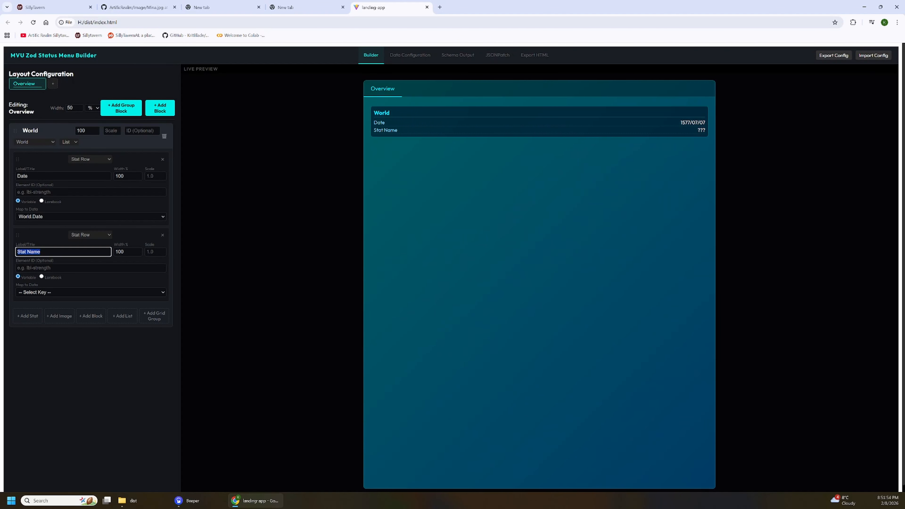
pyautogui.write('Time')
pyautogui.click(49, 292)
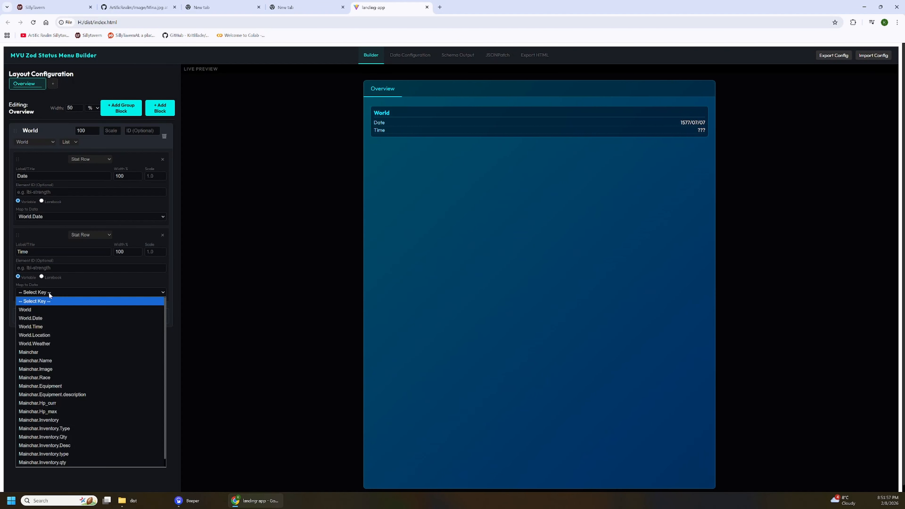
pyautogui.click(40, 323)
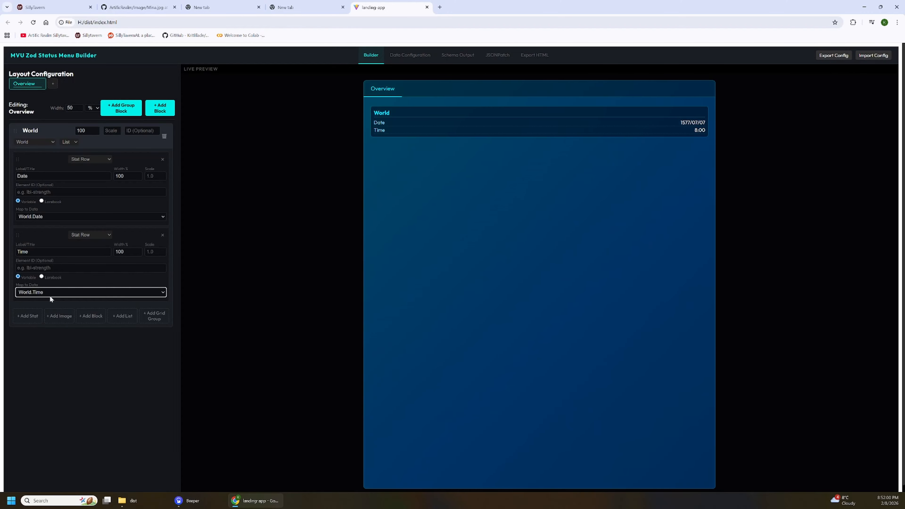
# Add a second block to the Overview layout and set the width of both blocks to 50.
pyautogui.click(164, 108)
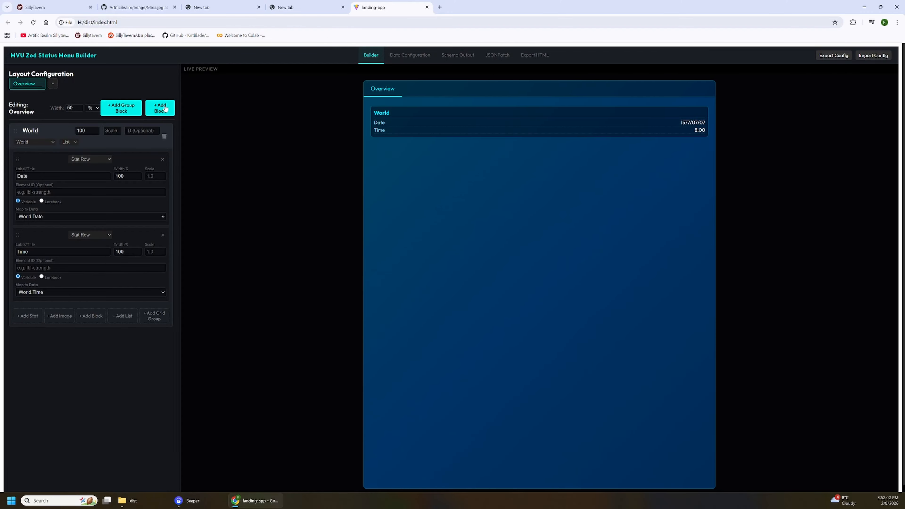
pyautogui.moveTo(90, 131); pyautogui.dragTo(69, 131)
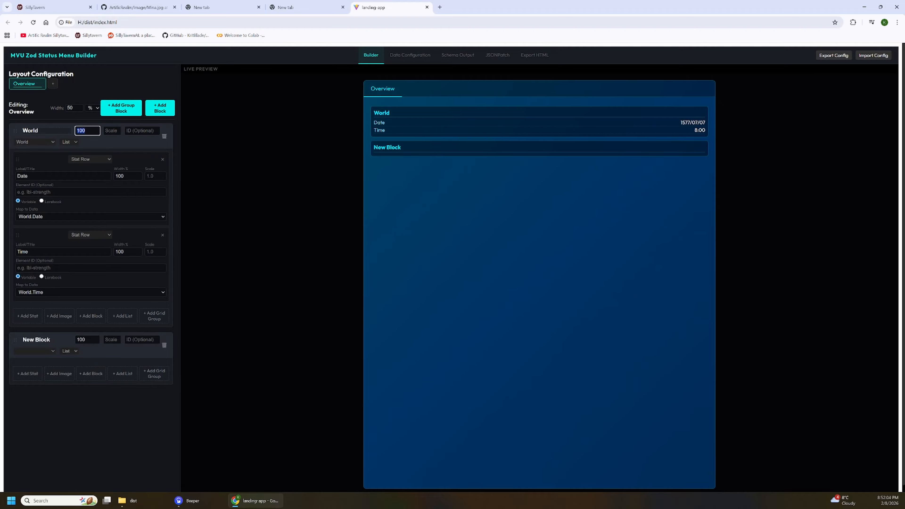
pyautogui.write('50')
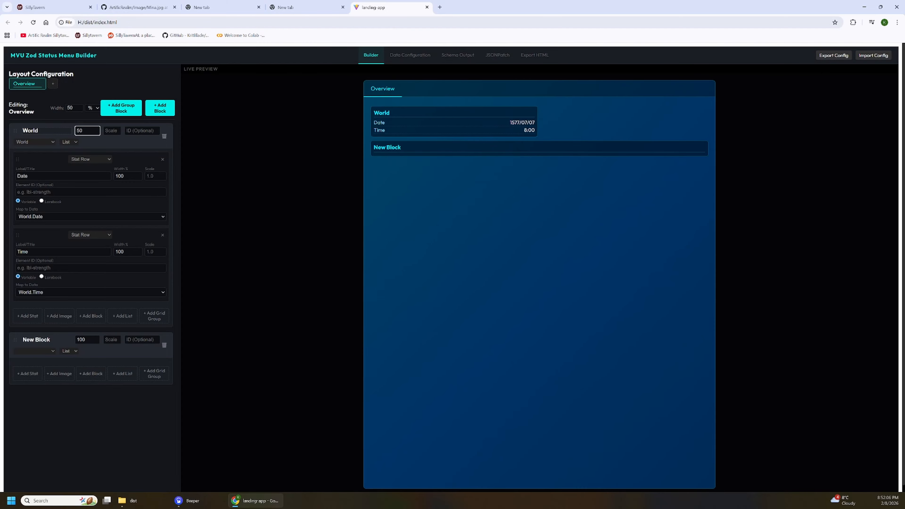
pyautogui.moveTo(90, 340); pyautogui.dragTo(65, 339)
pyautogui.write('50')
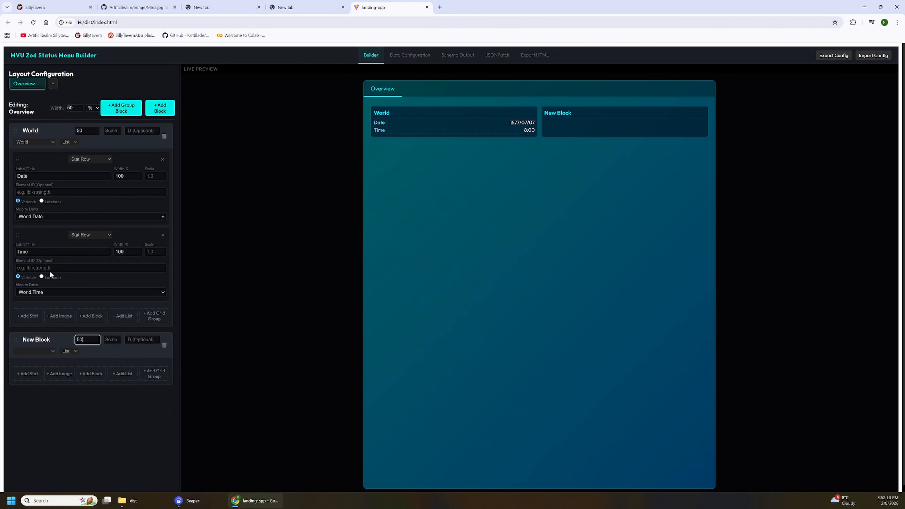
# Rename the second block to Main char.
pyautogui.doubleClick(56, 339)
pyautogui.write('Mai')
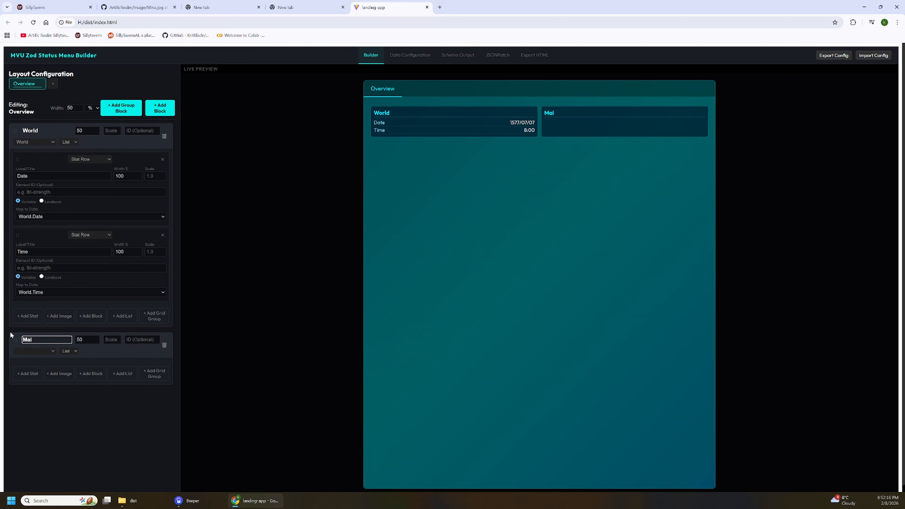
pyautogui.write('n char')
# Add a stat to the Main char block, mapped to Mainchar.Name and labelled Name.
pyautogui.click(27, 373)
pyautogui.scroll(-1, 56, 416)
pyautogui.click(53, 419)
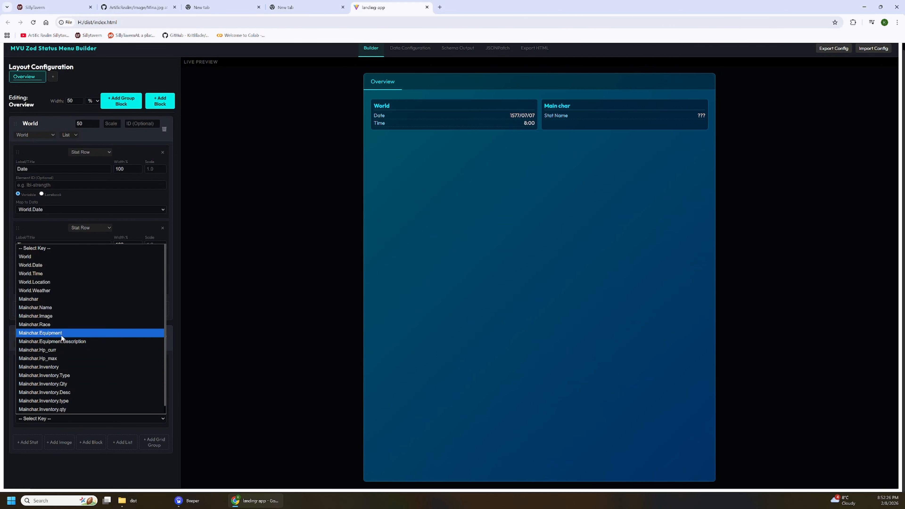
pyautogui.click(59, 308)
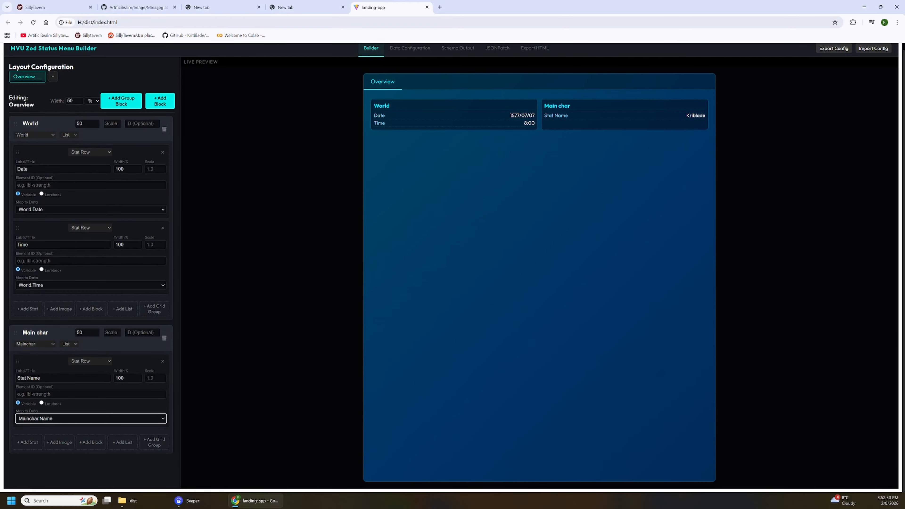
pyautogui.moveTo(45, 379); pyautogui.dragTo(15, 378)
pyautogui.write('Name')
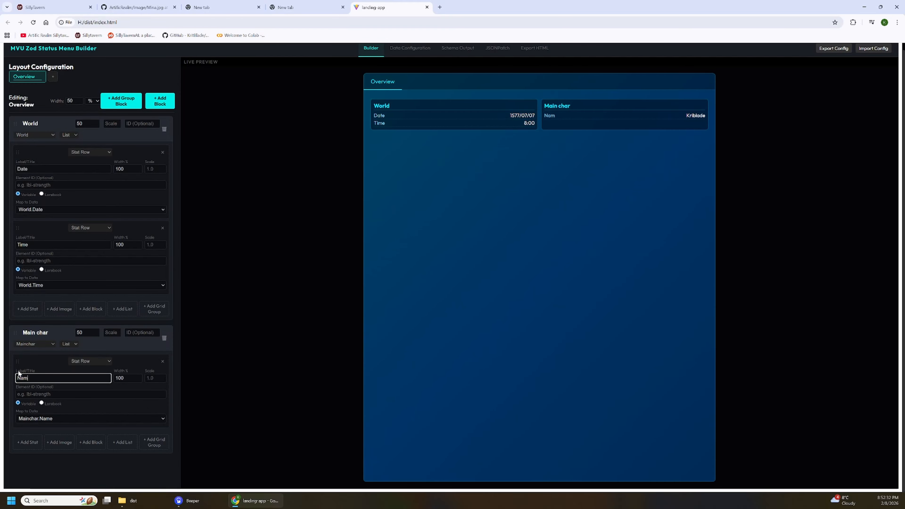
# Add another stat to the Main char block, mapped to Mainchar.Race and labelled Race.
pyautogui.click(34, 441)
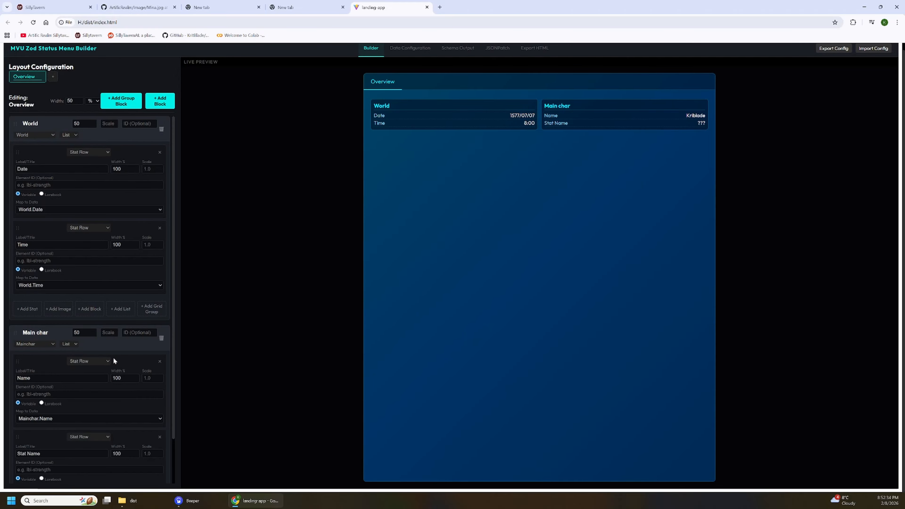
pyautogui.scroll(-2, 114, 358)
pyautogui.click(53, 442)
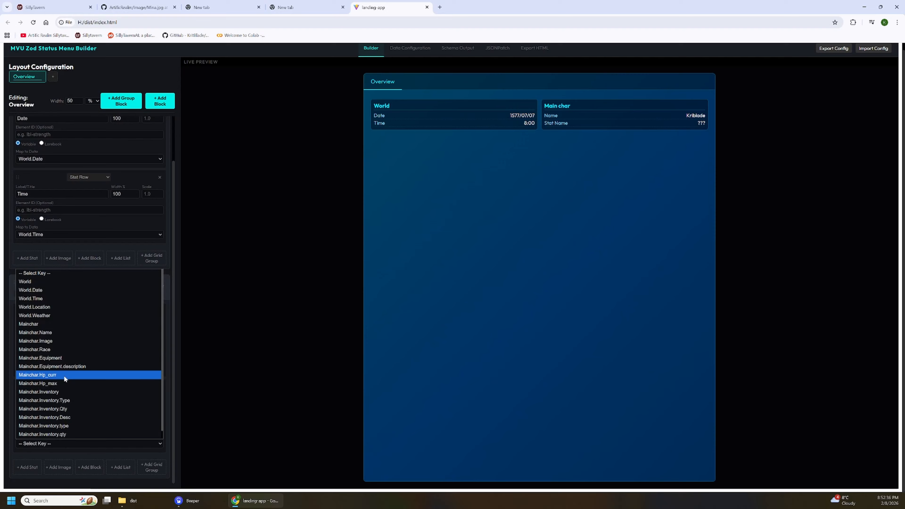
pyautogui.click(57, 349)
pyautogui.moveTo(46, 404); pyautogui.dragTo(14, 404)
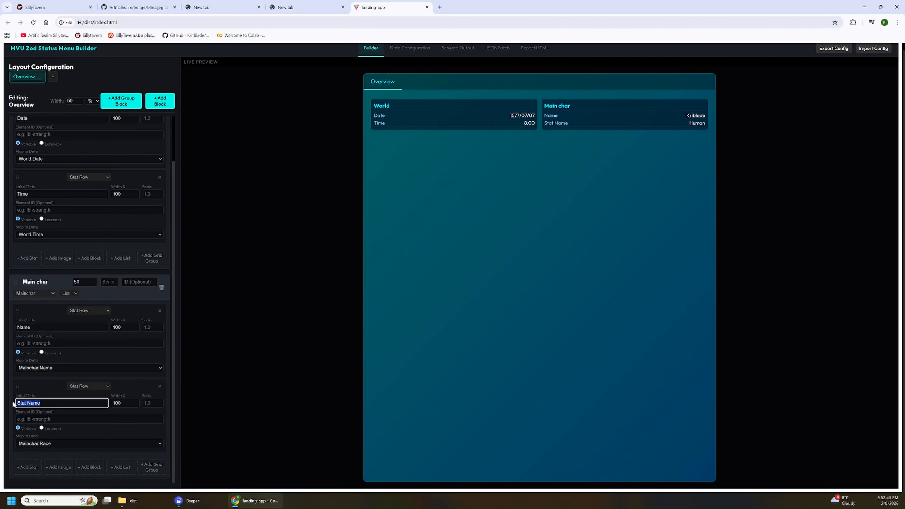
pyautogui.write('Race')
# Add a third stat to the Main char block and change its type to Stat Bar (HP).
pyautogui.click(28, 467)
pyautogui.scroll(-2, 87, 425)
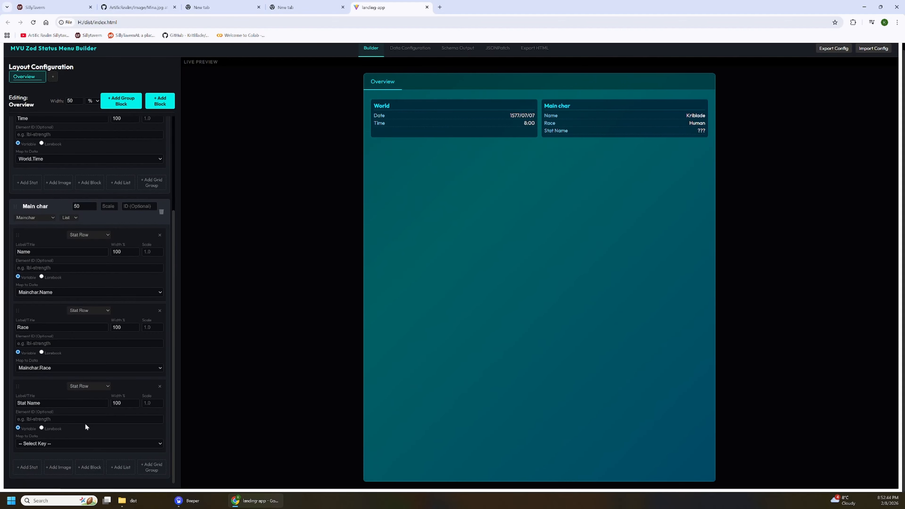
pyautogui.click(90, 388)
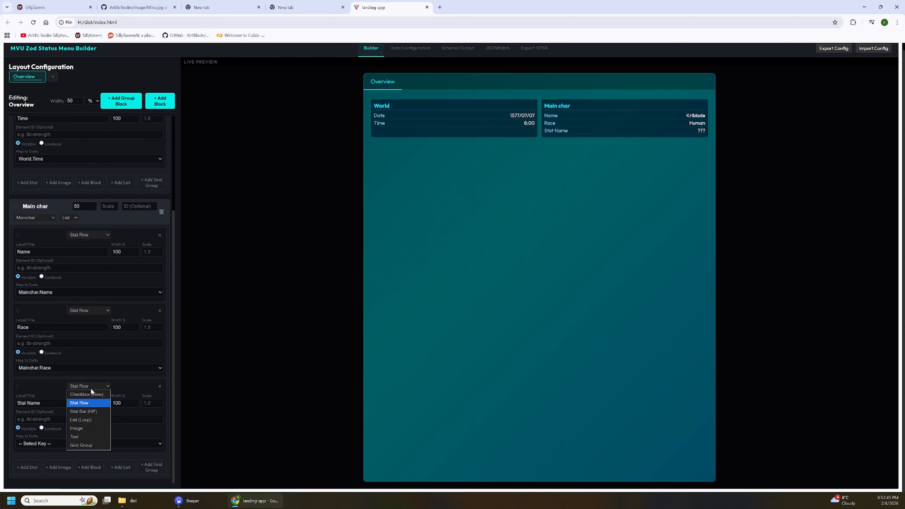
pyautogui.click(87, 412)
pyautogui.scroll(-1, 67, 421)
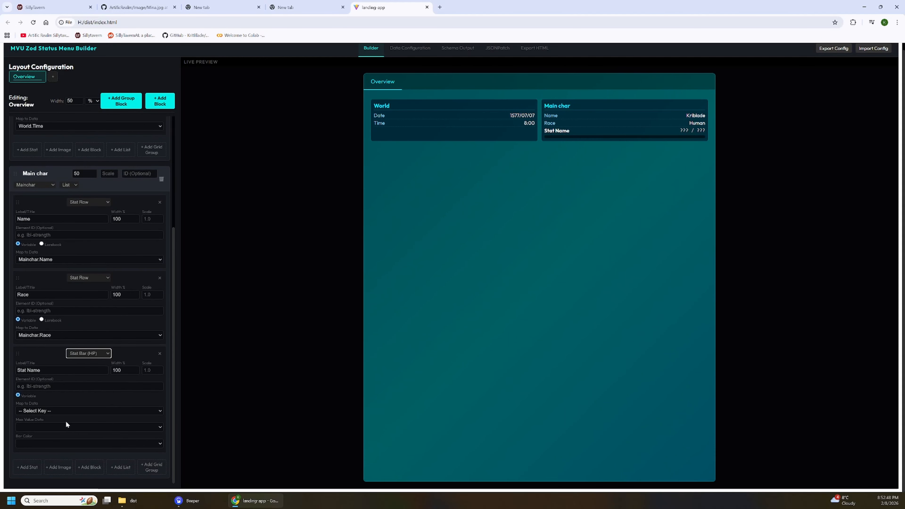
# Map the stat bar's data to Mainchar.Hp_curr and its maximum value to Mainchar.Hp_max.
pyautogui.click(67, 411)
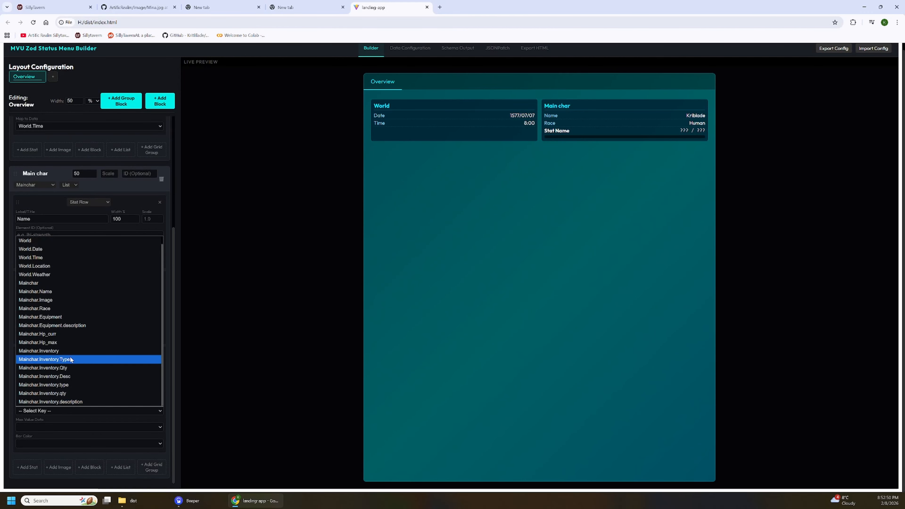
pyautogui.click(73, 337)
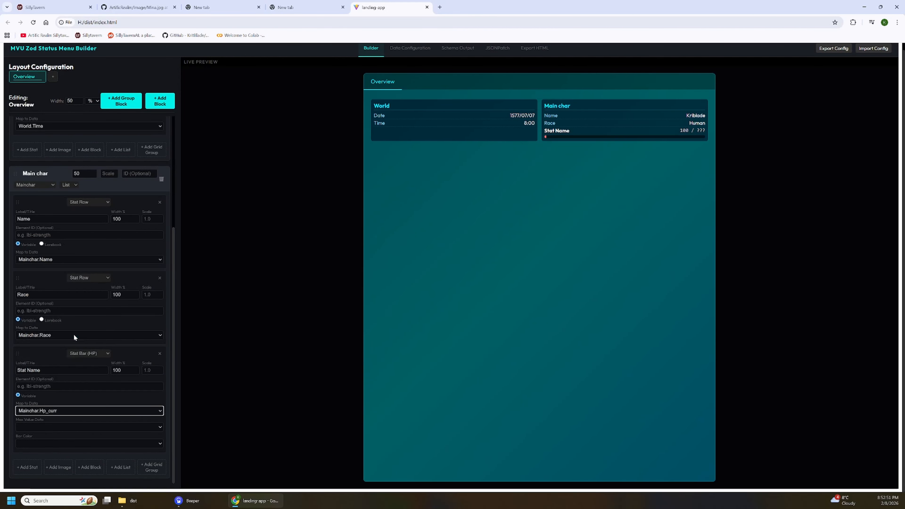
pyautogui.click(44, 428)
pyautogui.scroll(-1, 54, 371)
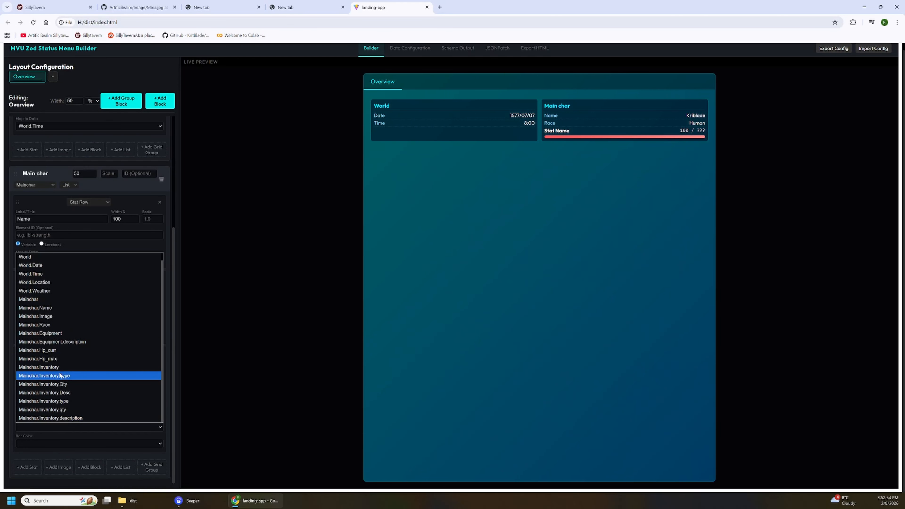
pyautogui.click(58, 359)
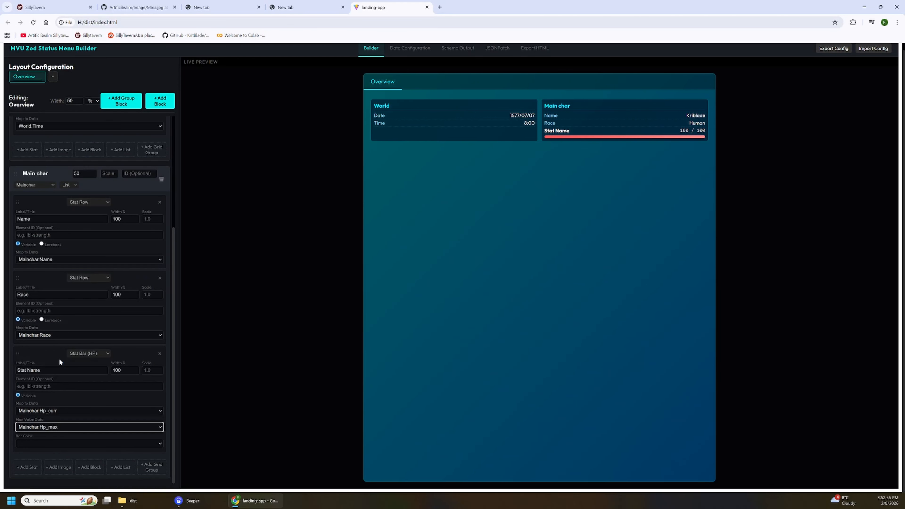
# Label the stat bar HP and move it above the Name row in the Main char block.
pyautogui.click(46, 372)
pyautogui.hotkey('ctrl', 'a')
pyautogui.write('H')
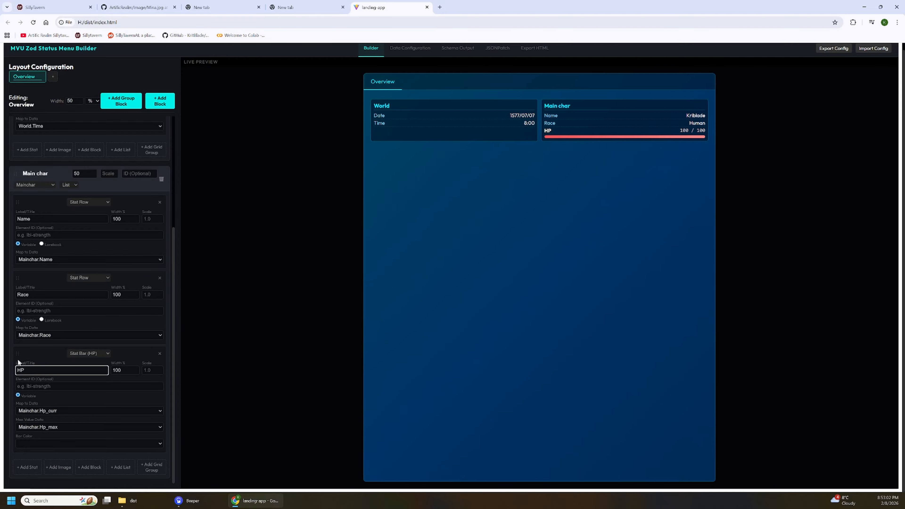
pyautogui.moveTo(19, 353); pyautogui.dragTo(24, 215)
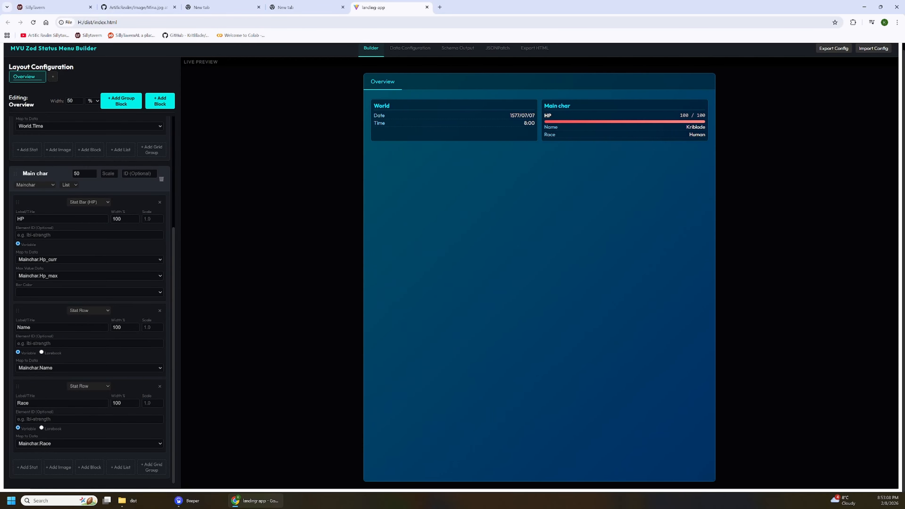
# Add an image to the Main char block and map it to Mainchar.Image.
pyautogui.click(61, 469)
pyautogui.scroll(-2, 85, 373)
pyautogui.click(51, 444)
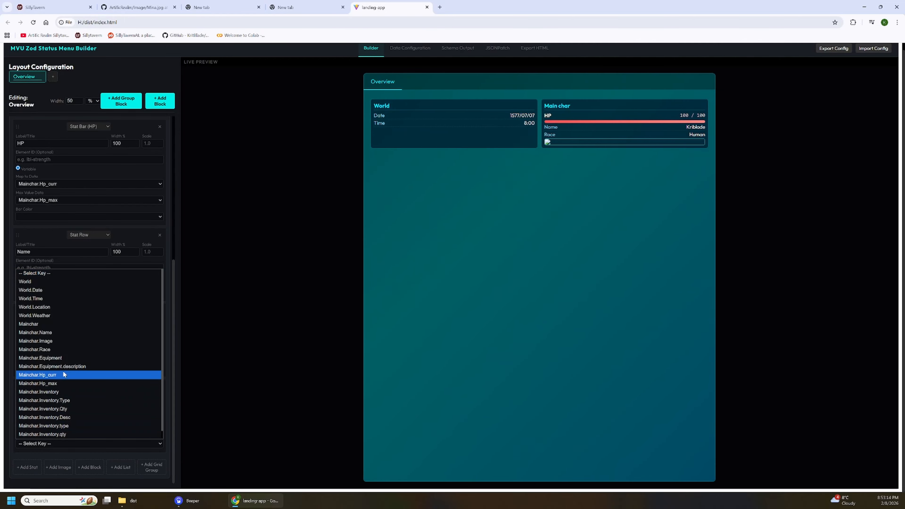
pyautogui.click(63, 340)
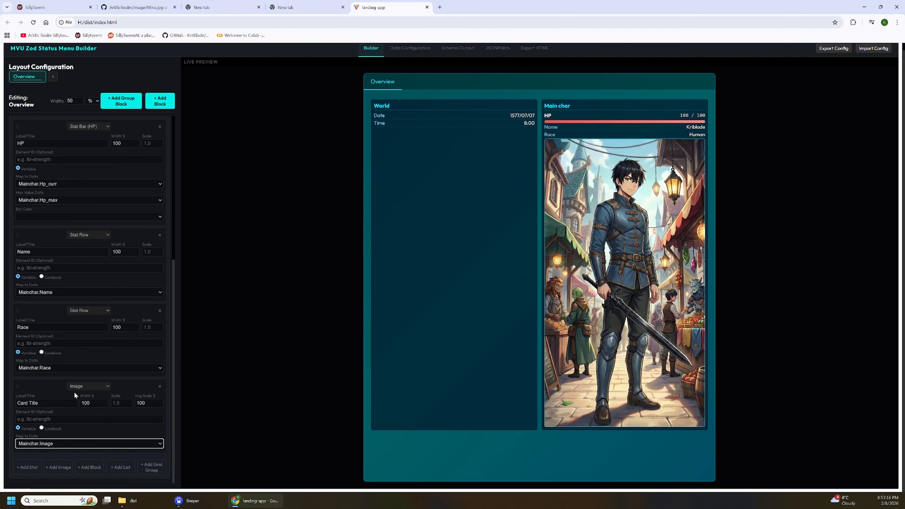
# Set the character image's scale to 50% and move it between the HP bar and the Name row.
pyautogui.moveTo(149, 403); pyautogui.dragTo(133, 405)
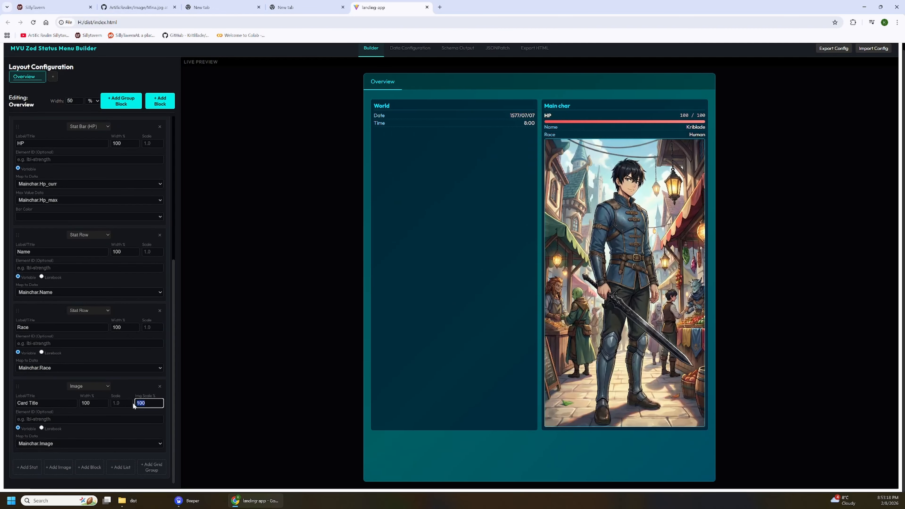
pyautogui.write('50')
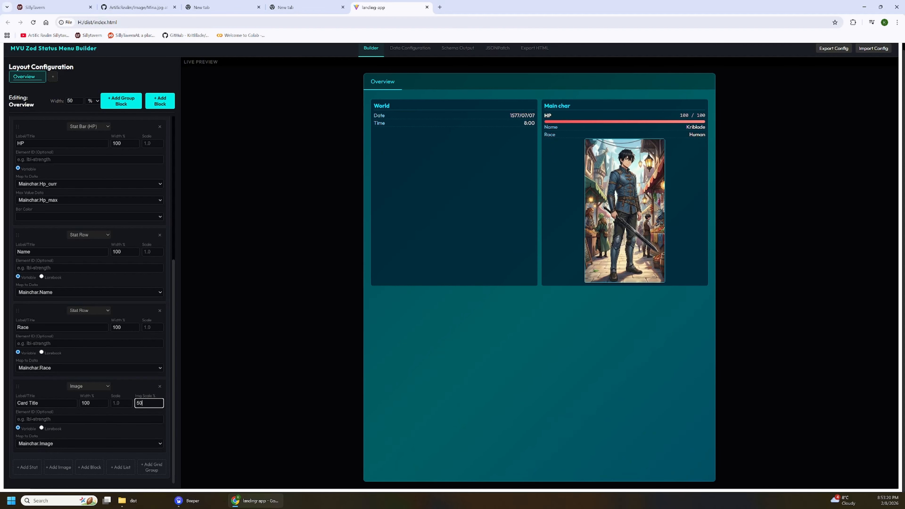
pyautogui.moveTo(17, 386); pyautogui.dragTo(22, 195)
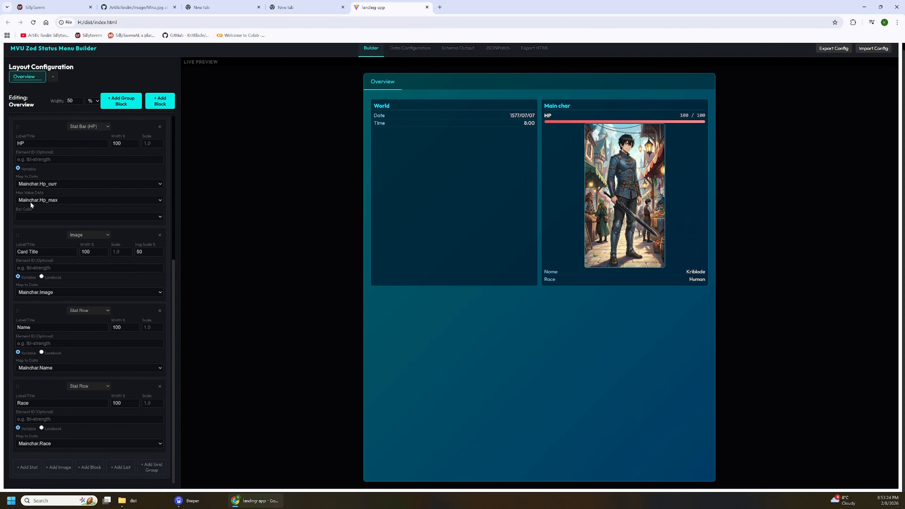
# Move the image above the HP bar in the Main char block.
pyautogui.scroll(1, 31, 202)
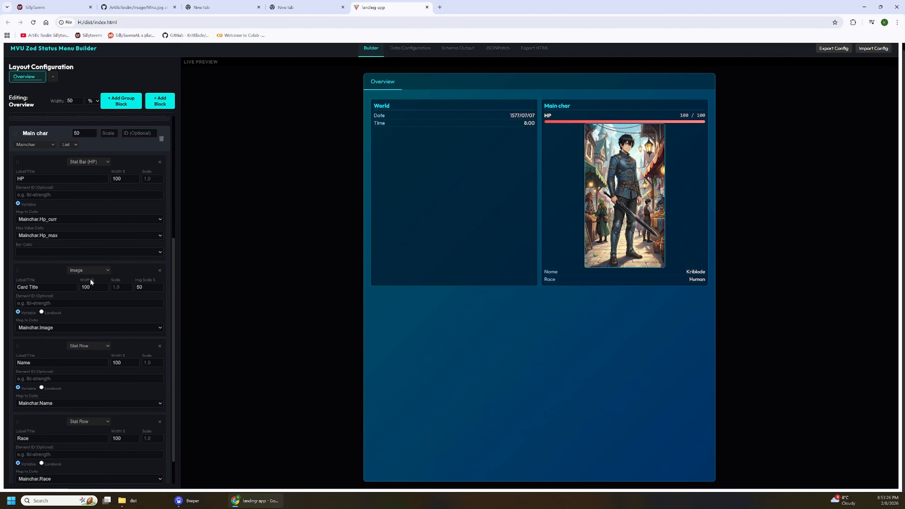
pyautogui.scroll(1, 30, 263)
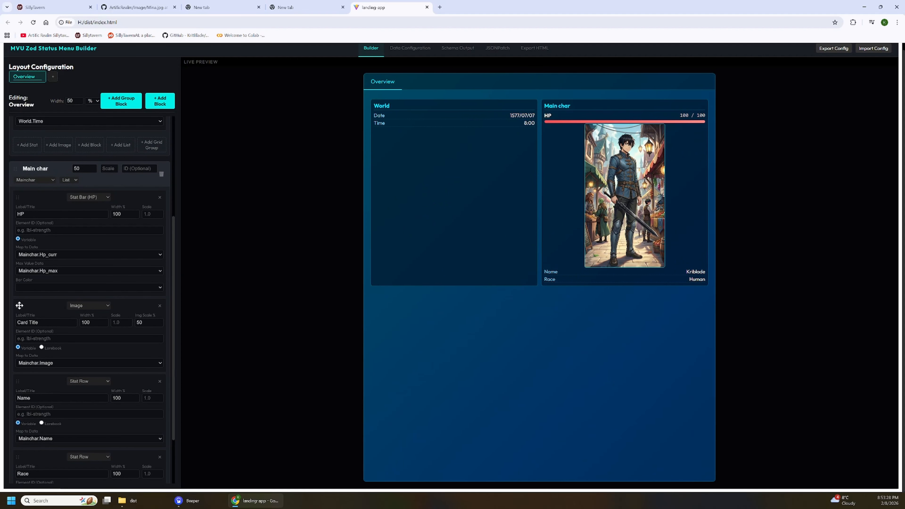
pyautogui.moveTo(17, 306); pyautogui.dragTo(26, 224)
pyautogui.scroll(-2, 78, 264)
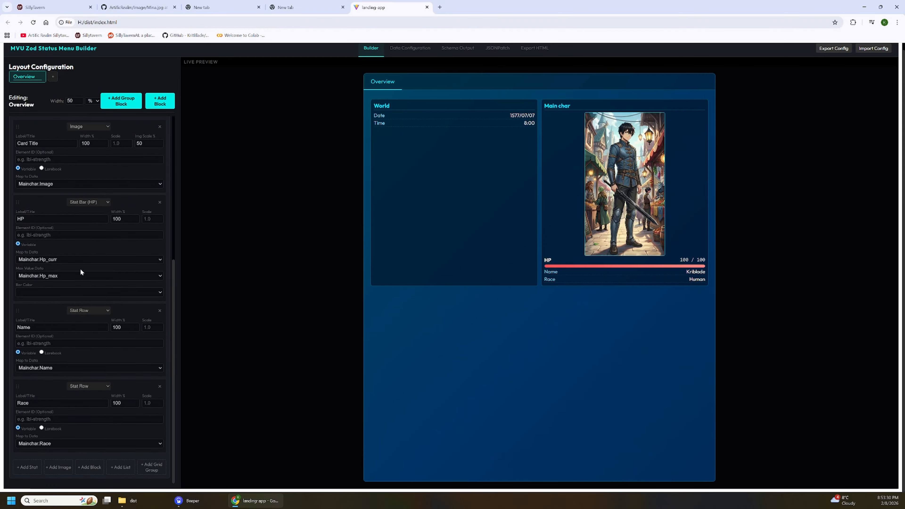
# Add a new block to the Overview layout and set its data source to (No List).
pyautogui.click(151, 98)
pyautogui.scroll(-2, 106, 334)
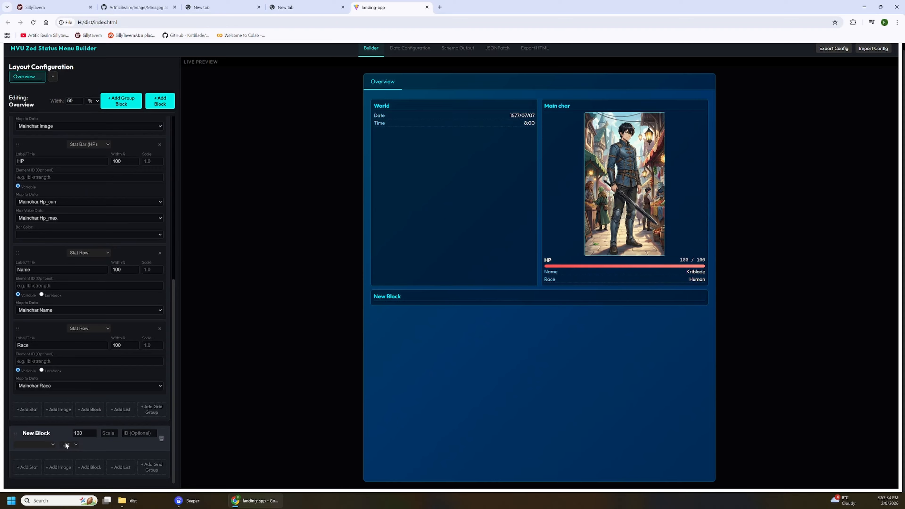
pyautogui.click(47, 444)
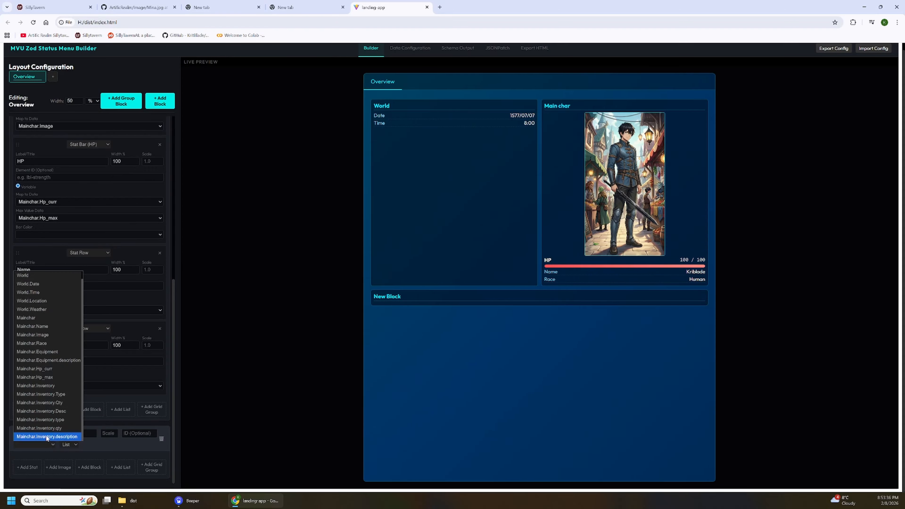
pyautogui.click(50, 386)
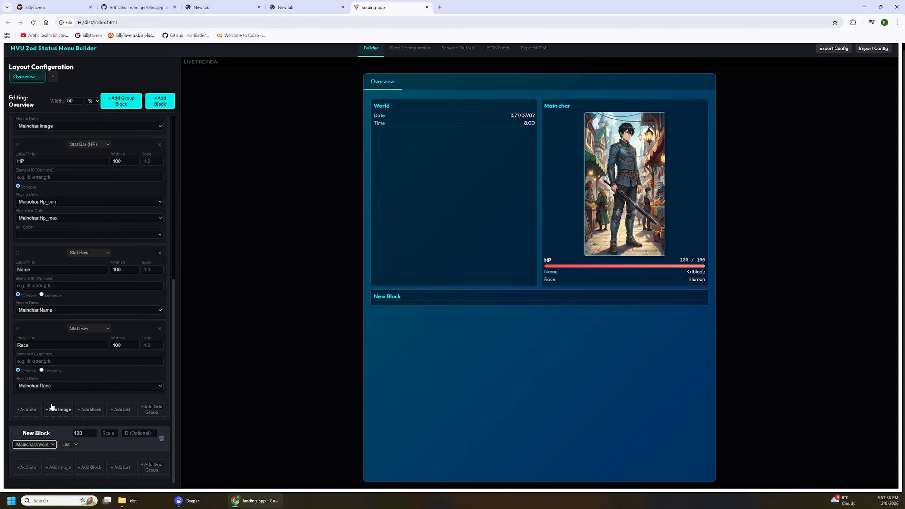
pyautogui.click(40, 444)
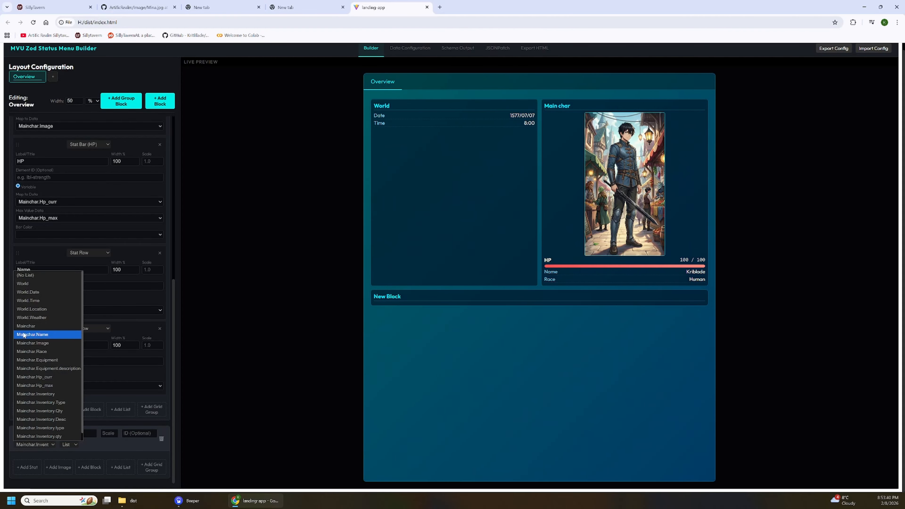
pyautogui.click(40, 274)
# Add a list to the new block and map its data to Mainchar.Inventory.
pyautogui.click(121, 466)
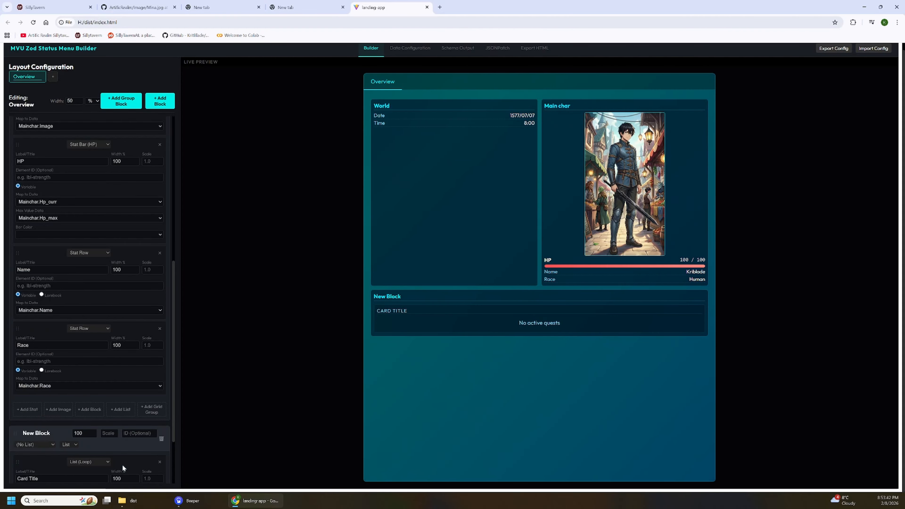
pyautogui.scroll(-2, 109, 388)
pyautogui.click(39, 445)
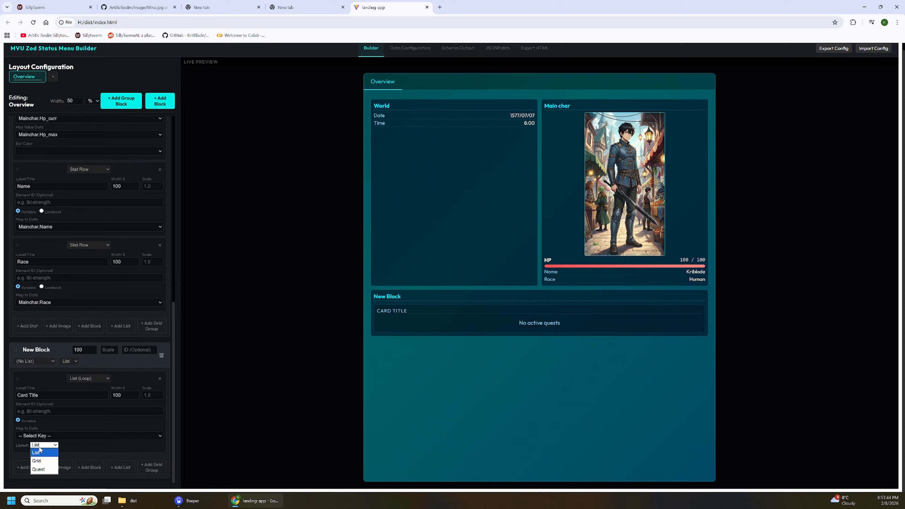
pyautogui.click(65, 433)
pyautogui.click(69, 383)
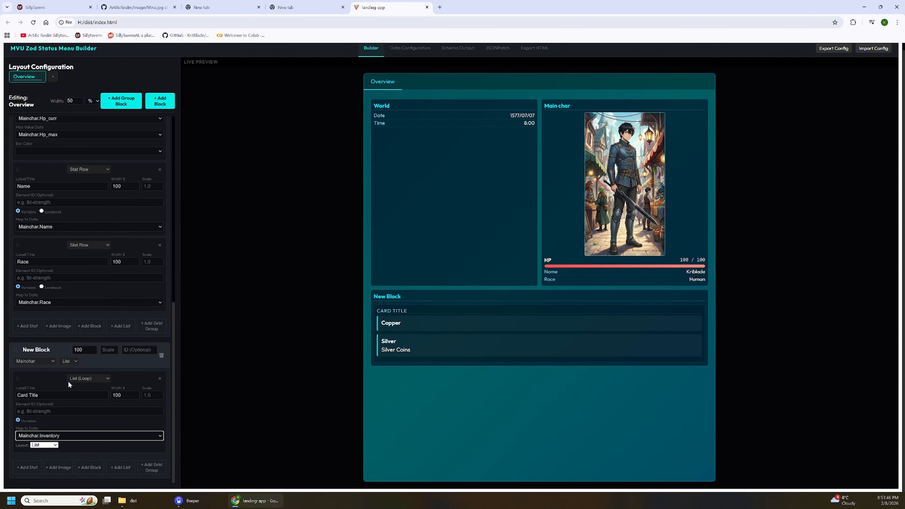
# Set the inventory list's layout to Grid, previewing the Copper item's details before the change and the Silver item's details after it.
pyautogui.click(412, 330)
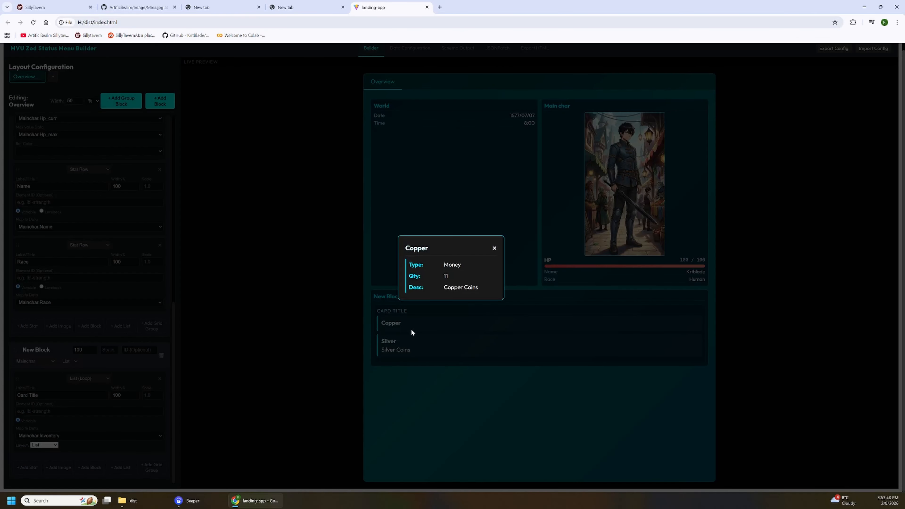
pyautogui.click(494, 248)
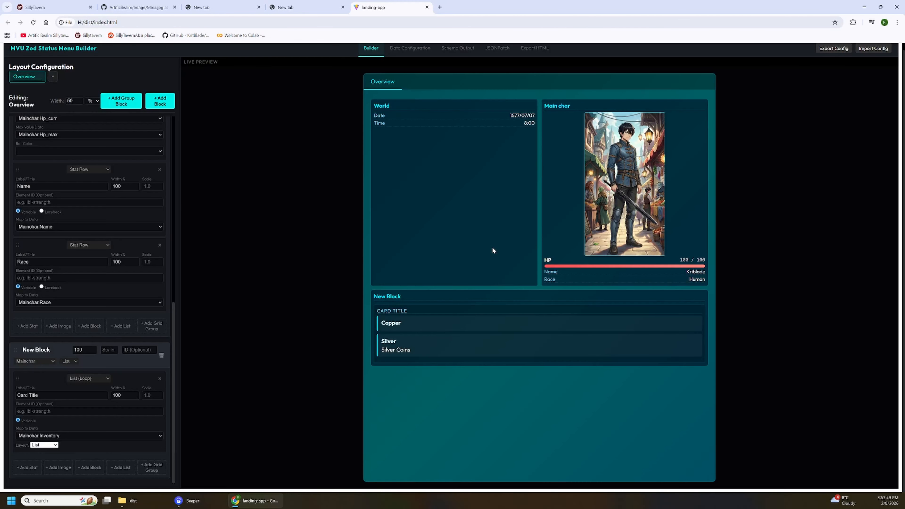
pyautogui.click(57, 445)
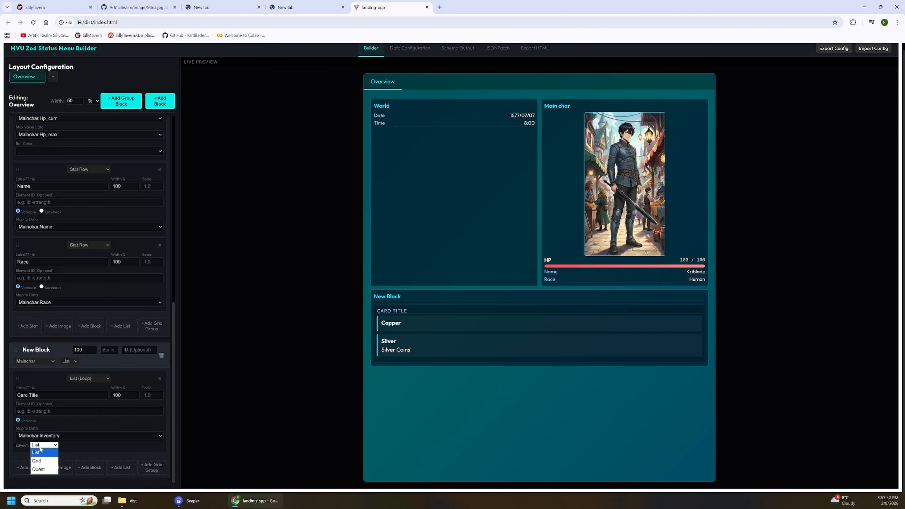
pyautogui.click(41, 462)
pyautogui.click(450, 332)
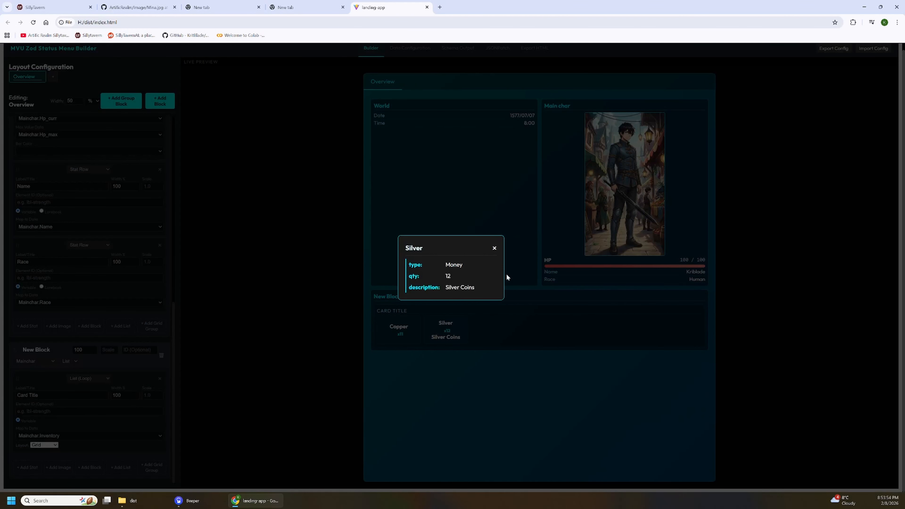
pyautogui.click(495, 249)
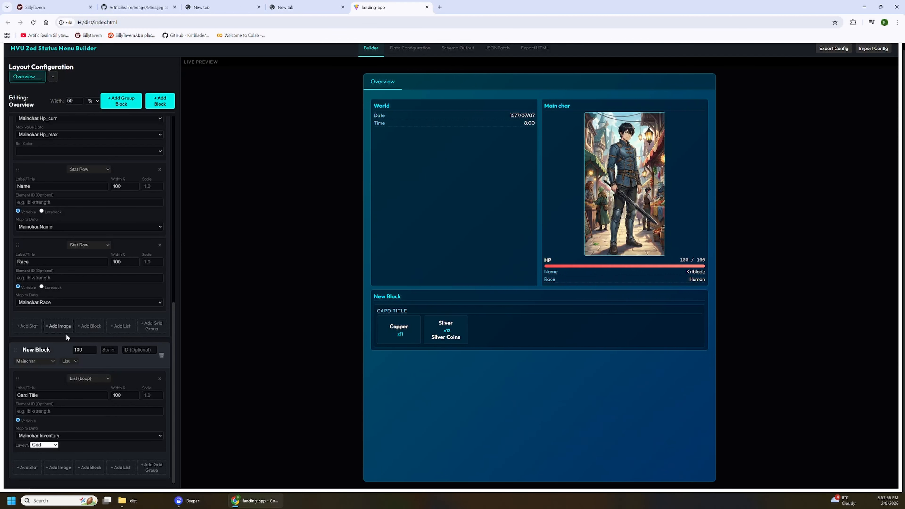
# Add a list to the Main char block and map its data to Mainchar.Equipment.
pyautogui.scroll(2, 107, 269)
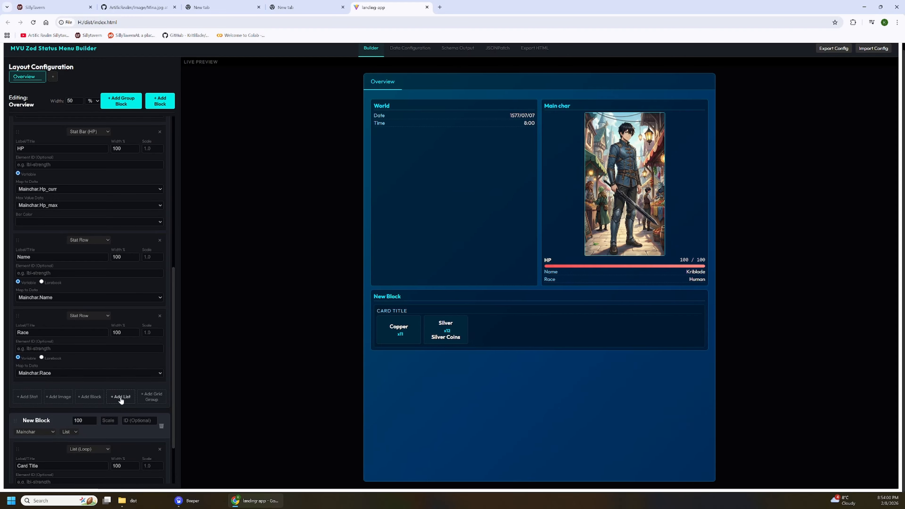
pyautogui.click(120, 397)
pyautogui.scroll(-3, 123, 384)
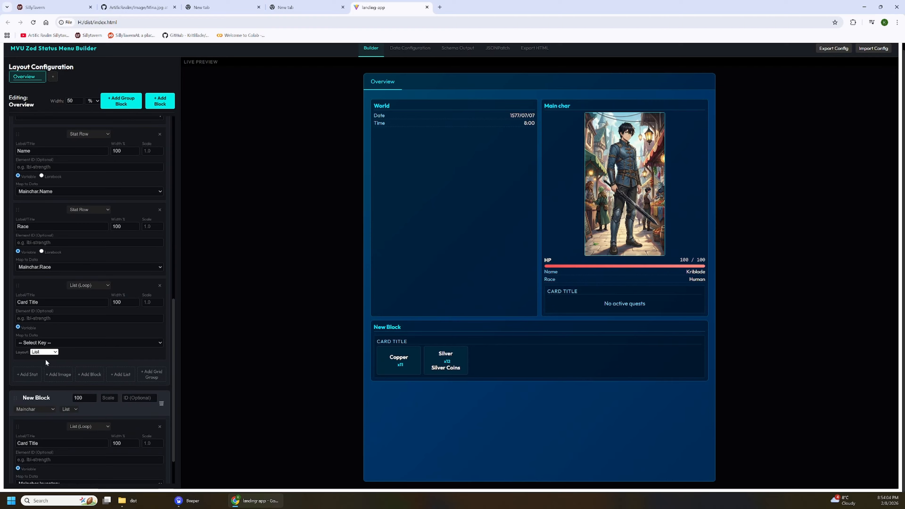
pyautogui.click(76, 341)
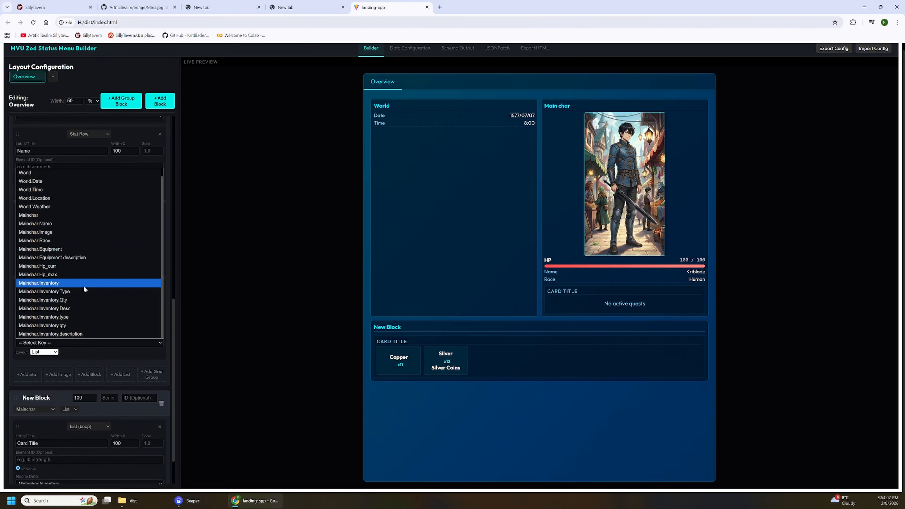
pyautogui.click(76, 249)
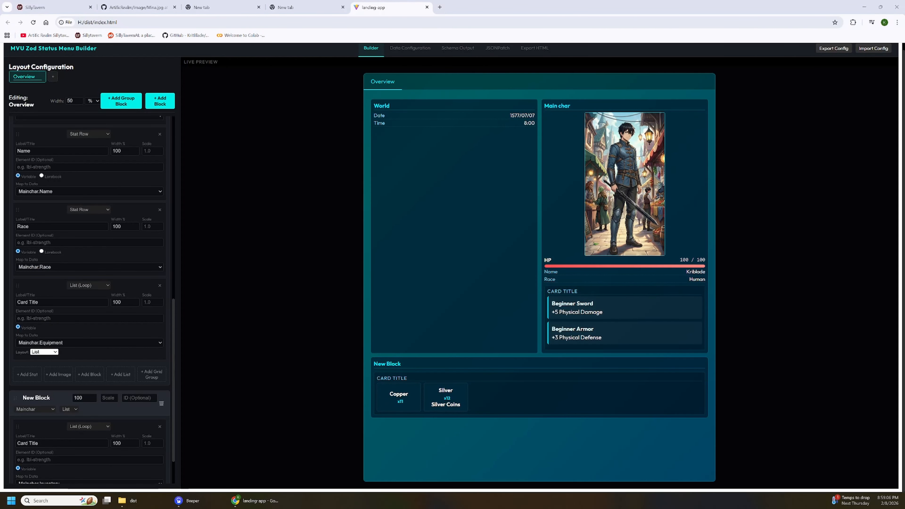
# Add a new property to Mainchar in the data configuration and name it Strength.
pyautogui.click(409, 50)
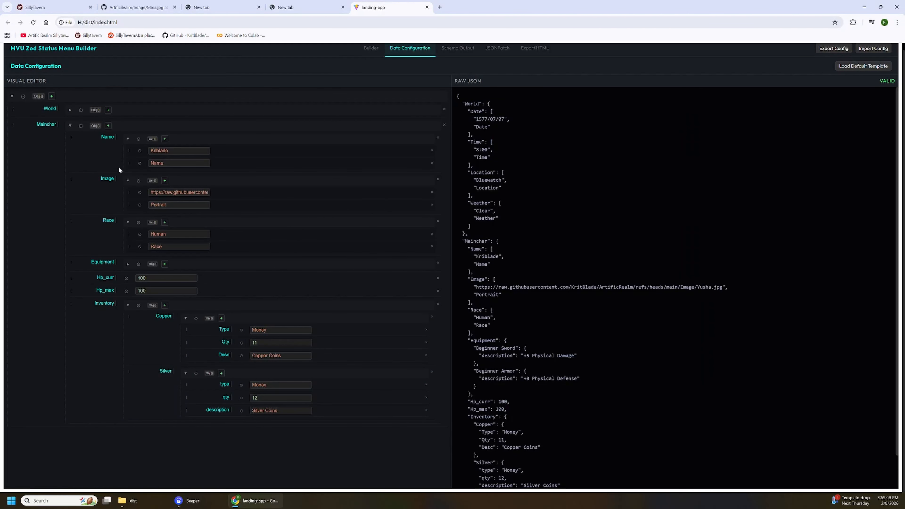
pyautogui.click(109, 125)
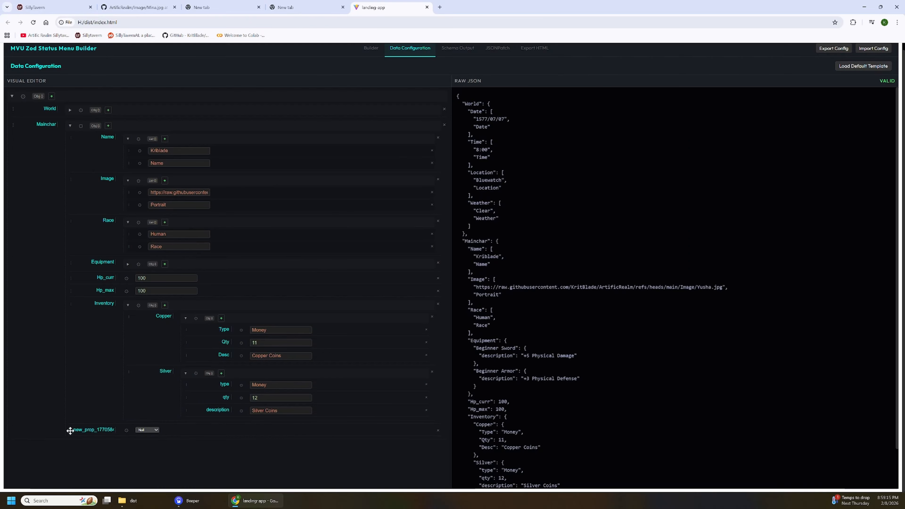
pyautogui.moveTo(72, 431); pyautogui.dragTo(137, 245)
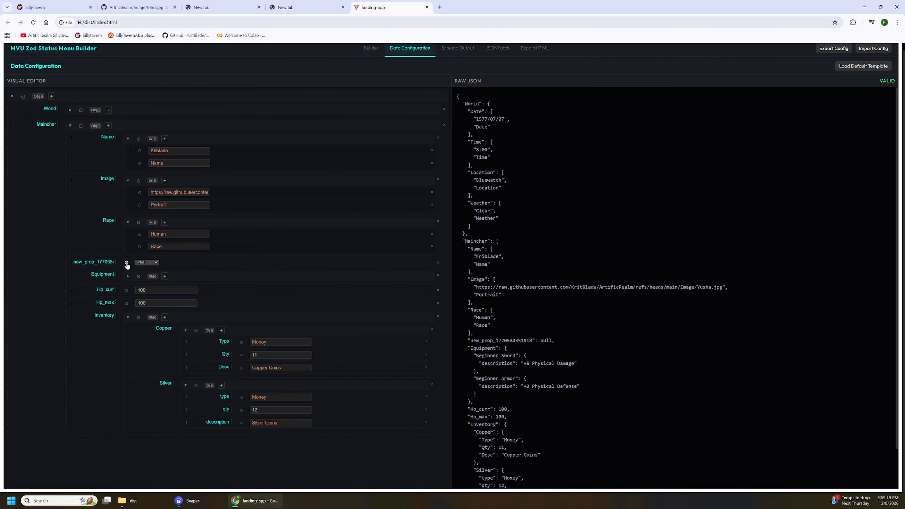
pyautogui.doubleClick(94, 262)
pyautogui.write('Strength')
pyautogui.click(147, 263)
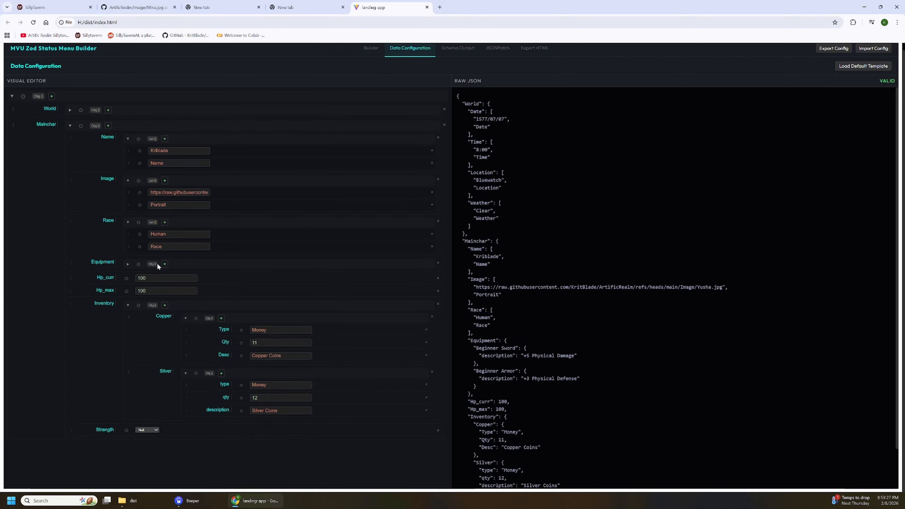
# Make the Strength property a list holding two String entries.
pyautogui.click(139, 431)
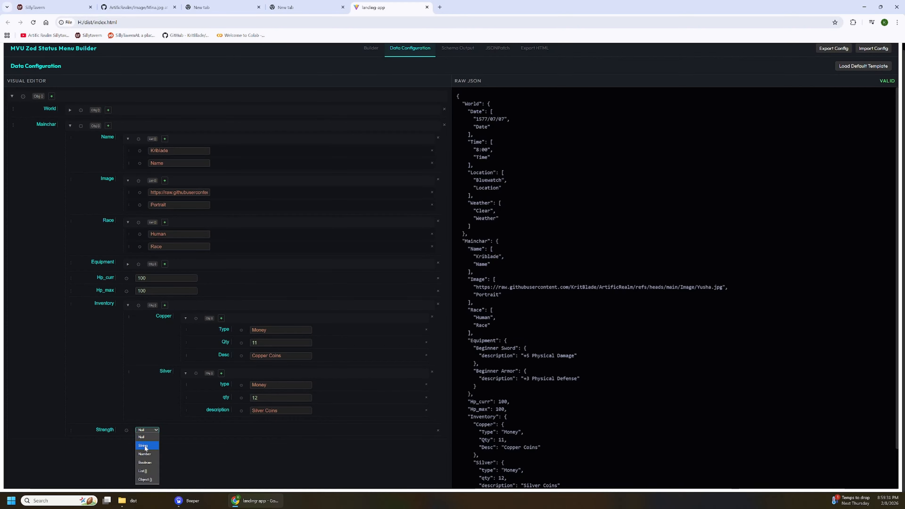
pyautogui.click(143, 471)
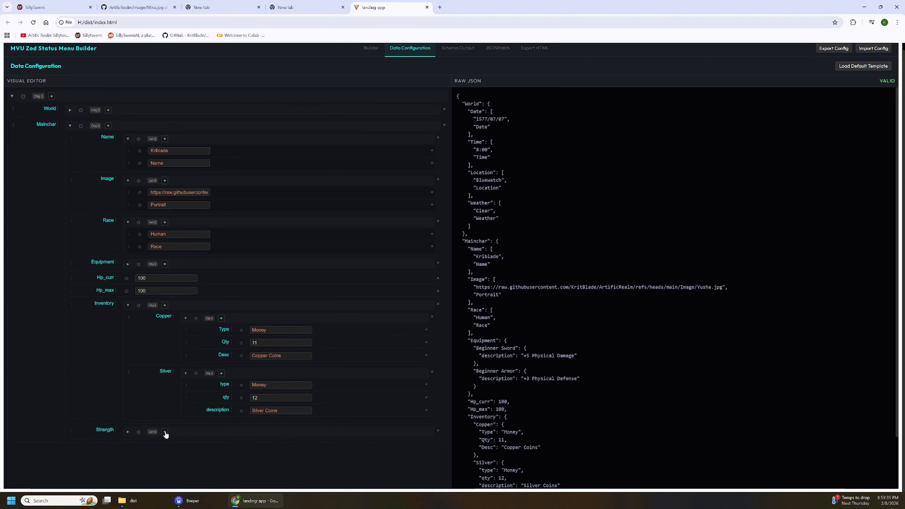
pyautogui.click(128, 432)
pyautogui.click(161, 445)
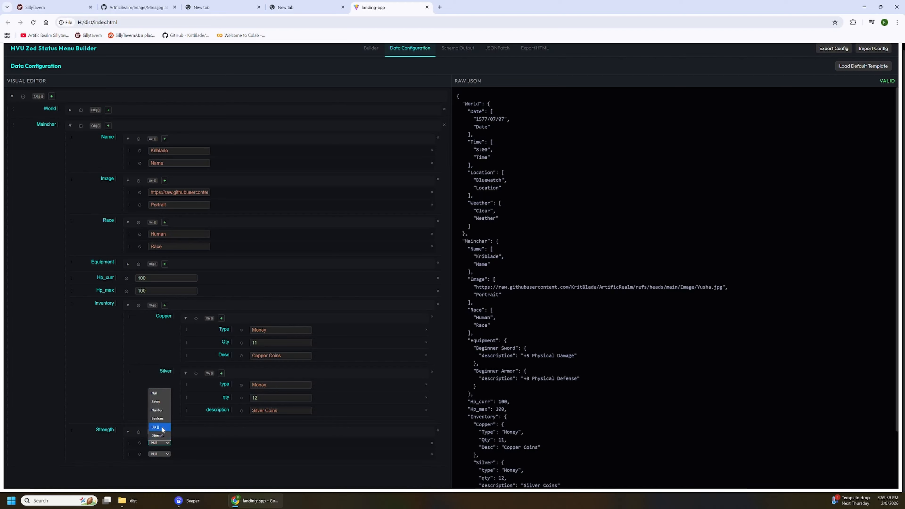
pyautogui.click(160, 402)
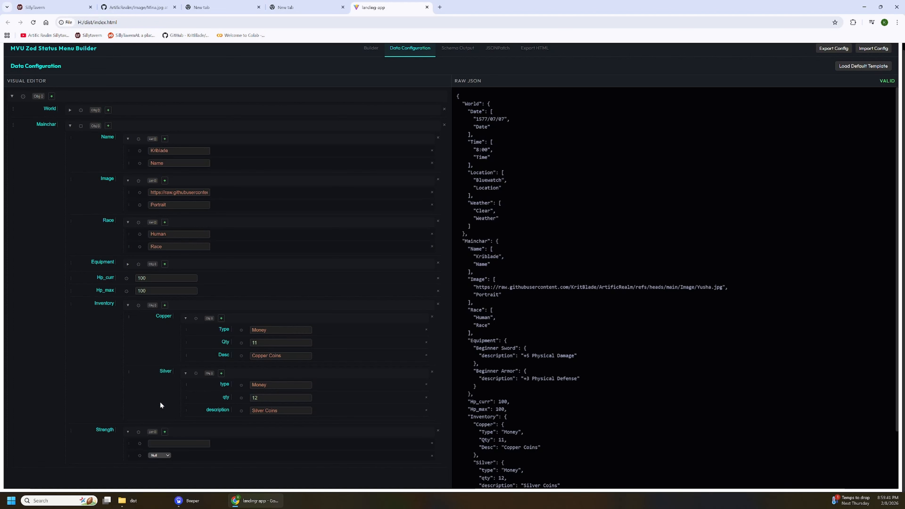
pyautogui.click(159, 455)
pyautogui.click(162, 417)
# Fill the Strength list's entries with 10 and Strength, and move the property between Image and Race.
pyautogui.click(167, 443)
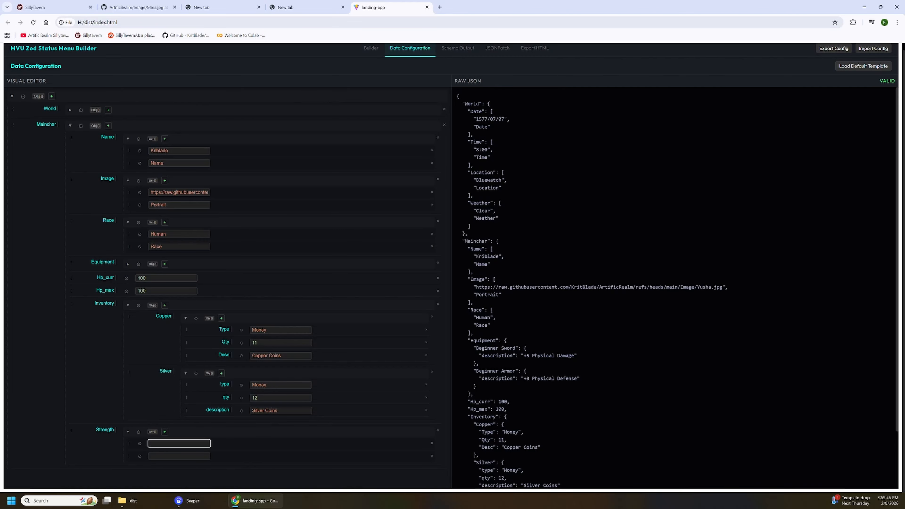
pyautogui.click(167, 456)
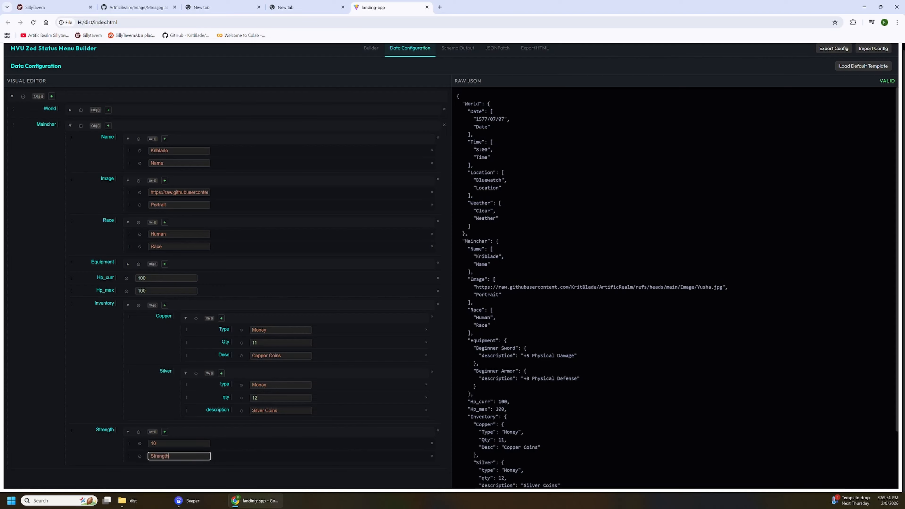
pyautogui.write('Strength')
pyautogui.click(306, 468)
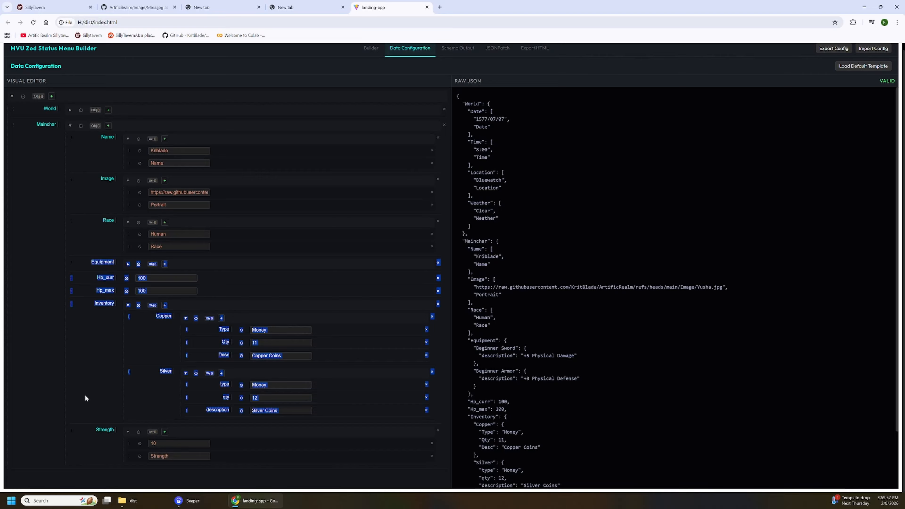
pyautogui.moveTo(70, 430); pyautogui.dragTo(88, 253)
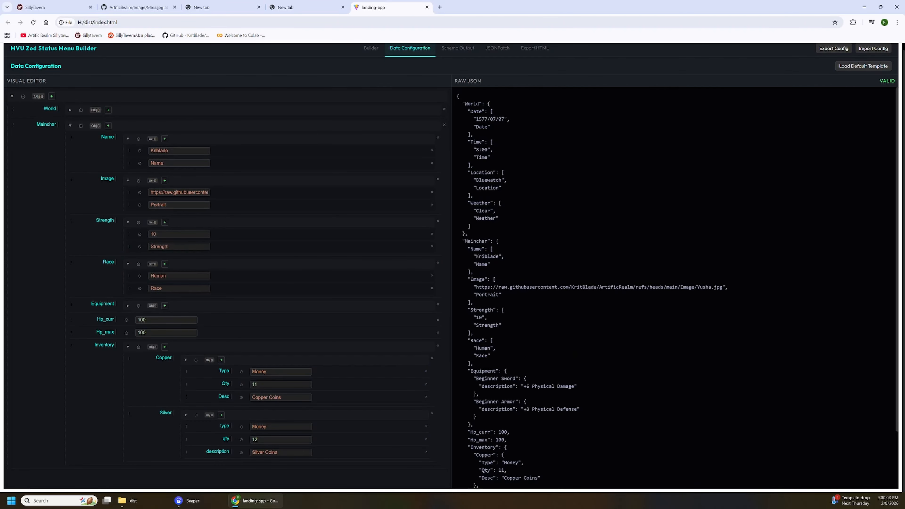
pyautogui.scroll(-3, 674, 288)
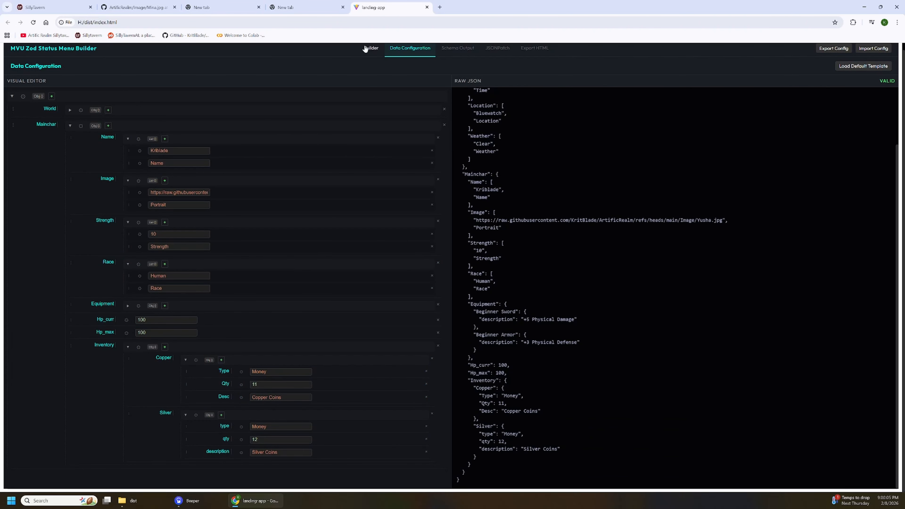
# Back in the layout builder, add a stat row to the Main char block and map its data to Mainchar.Strength.
pyautogui.click(367, 49)
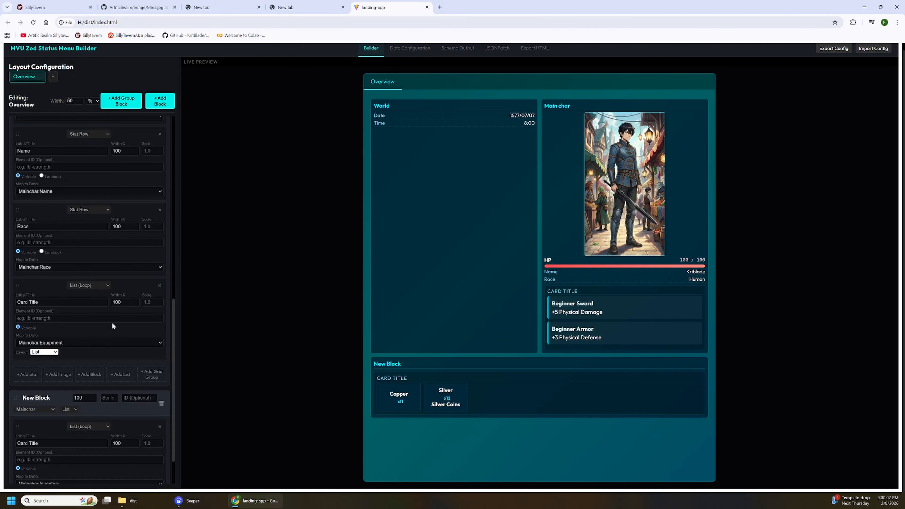
pyautogui.scroll(-1, 103, 250)
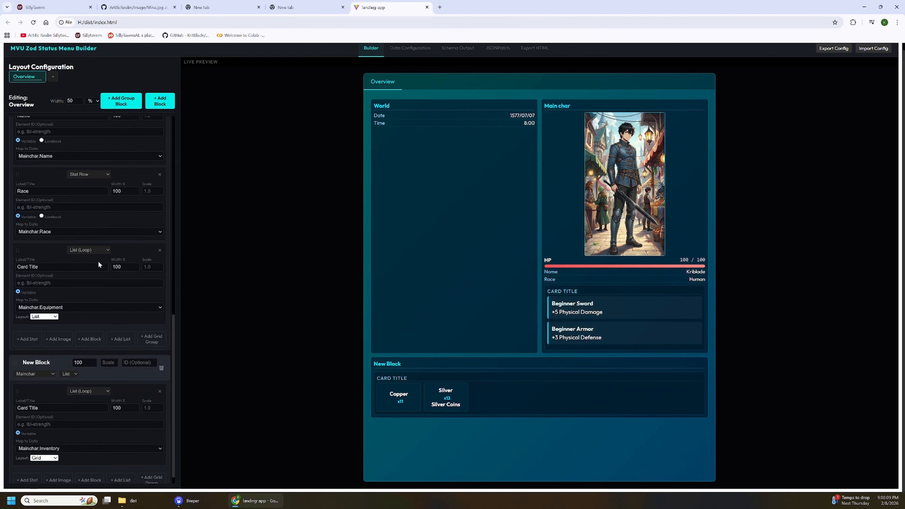
pyautogui.click(21, 339)
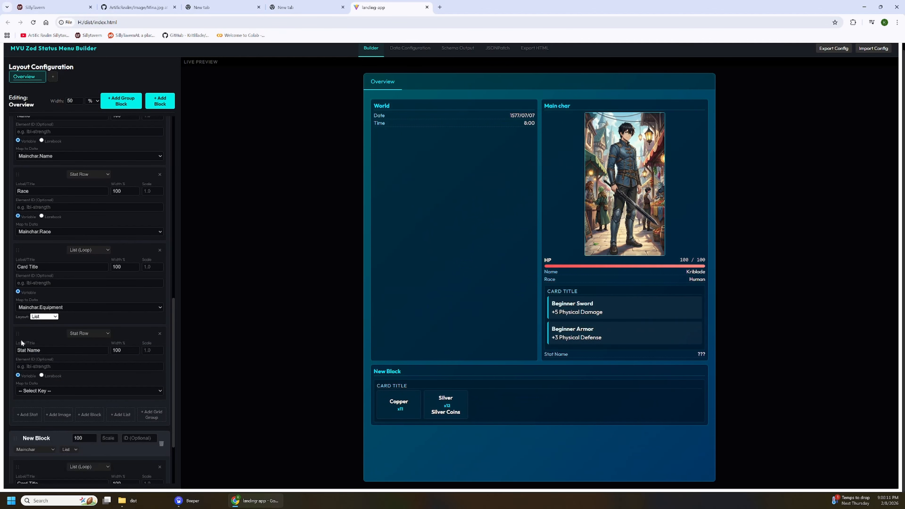
pyautogui.click(77, 391)
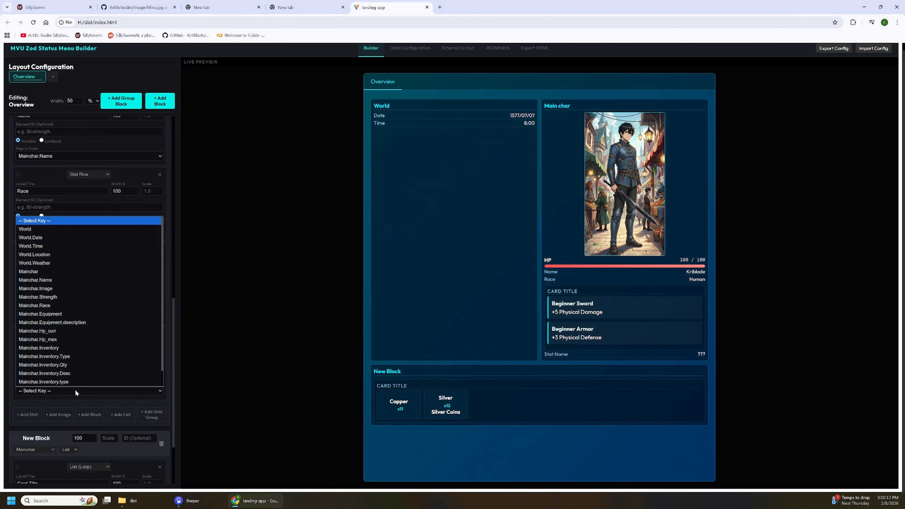
pyautogui.click(77, 297)
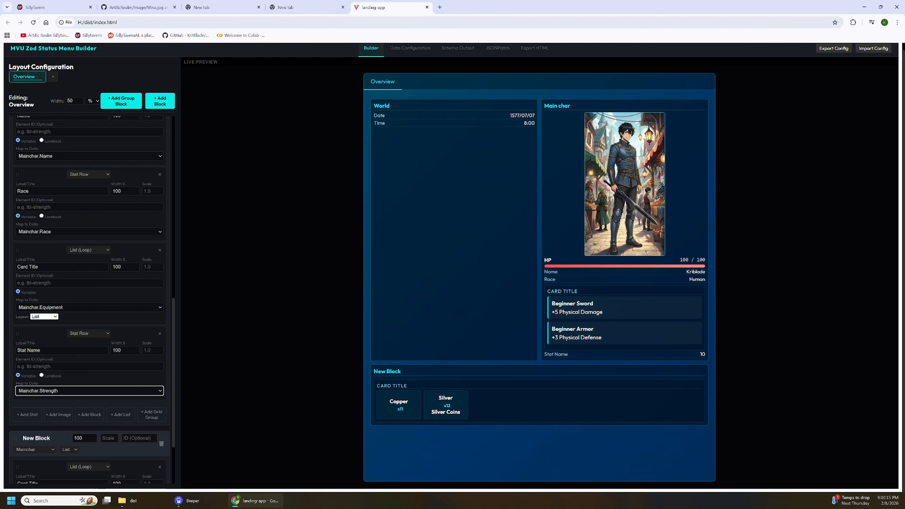
# Label the new stat row Strength and move it between the Race row and the equipment list.
pyautogui.moveTo(45, 351); pyautogui.dragTo(16, 351)
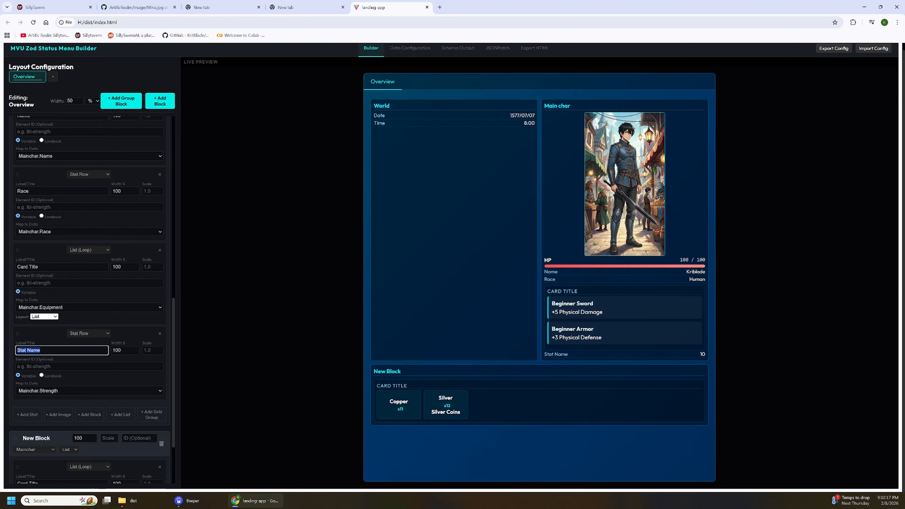
pyautogui.write('Strength')
pyautogui.moveTo(18, 333); pyautogui.dragTo(35, 248)
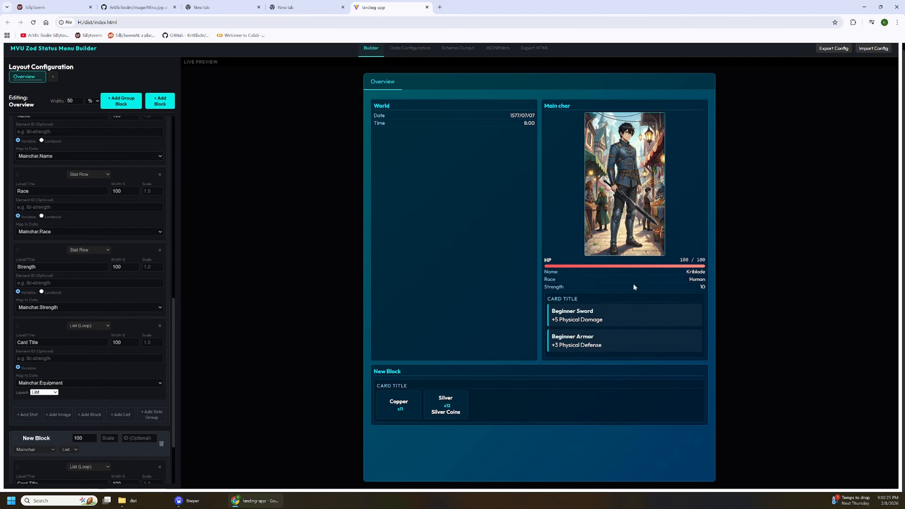
# Include Mainchar's Strength property in the generated schema.
pyautogui.click(410, 49)
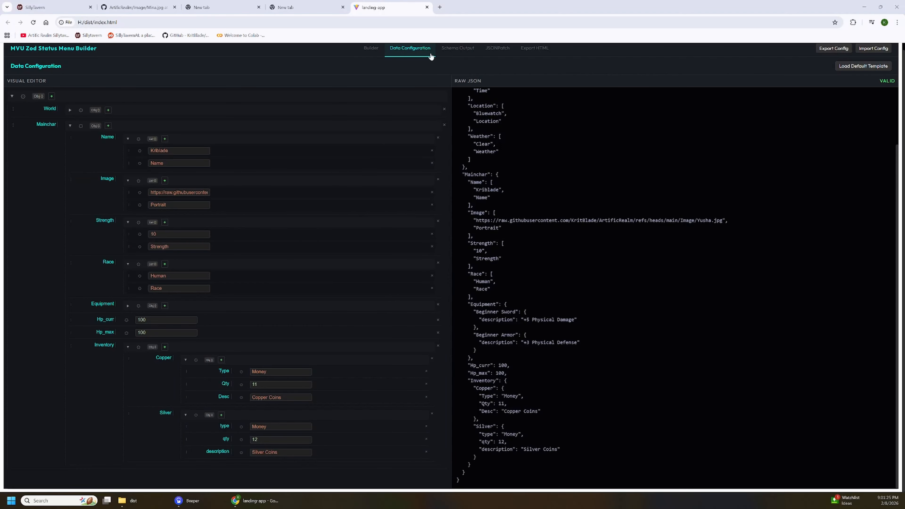
pyautogui.click(460, 48)
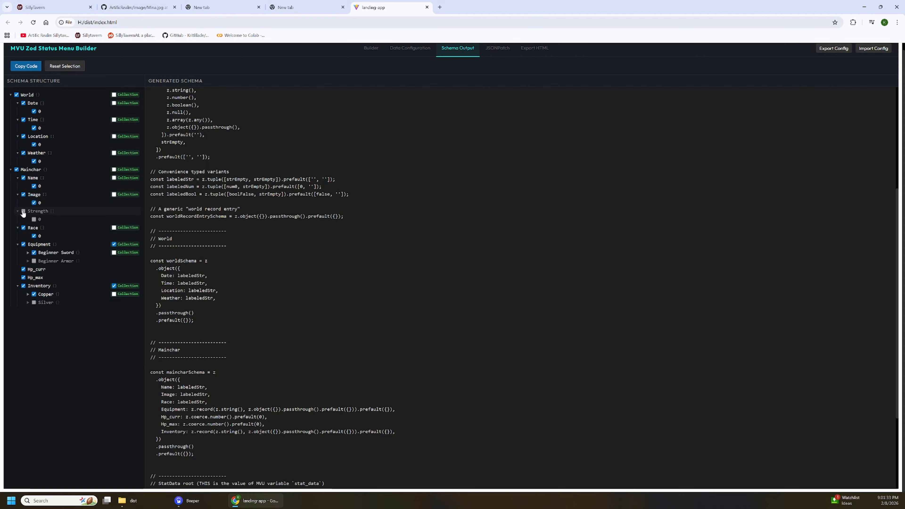
pyautogui.click(23, 211)
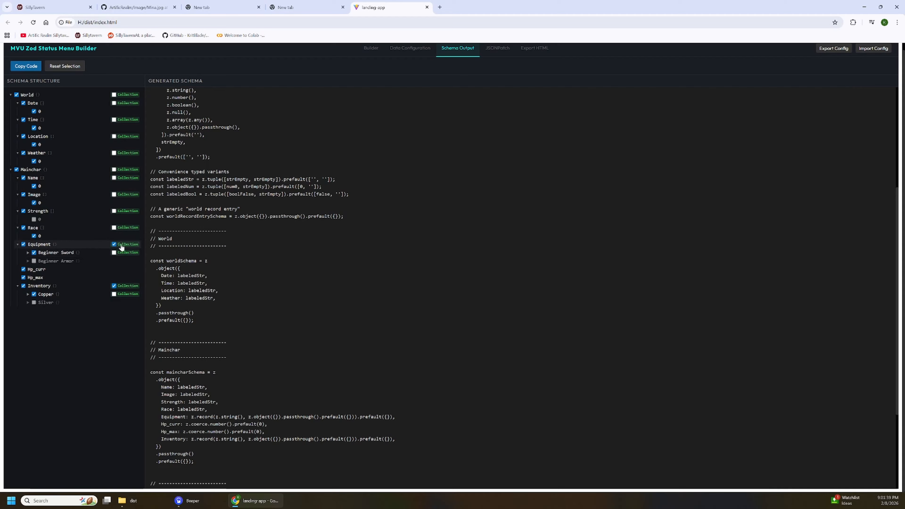
# Include the Beginner Sword's description field in the Equipment schema and highlight the Equipment definition in the generated code.
pyautogui.scroll(-3, 524, 286)
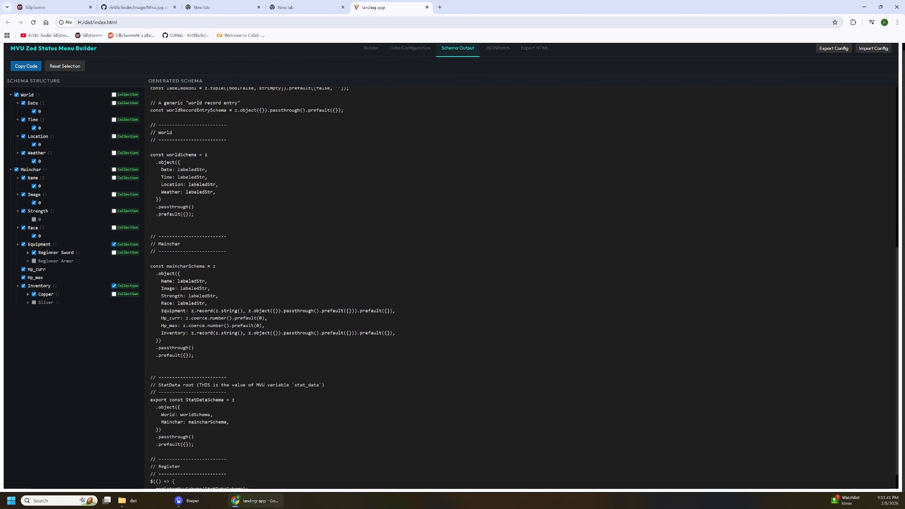
pyautogui.scroll(-1, 524, 286)
pyautogui.click(28, 253)
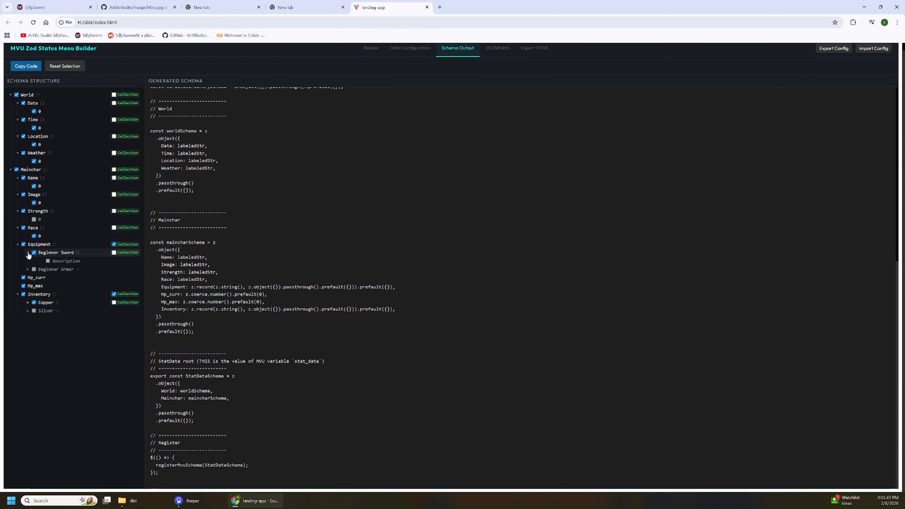
pyautogui.click(48, 261)
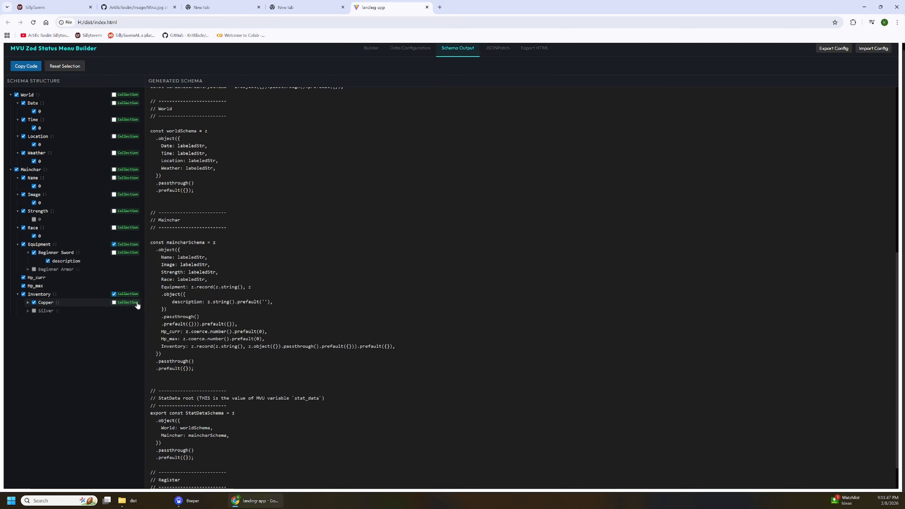
pyautogui.moveTo(155, 286); pyautogui.dragTo(167, 309)
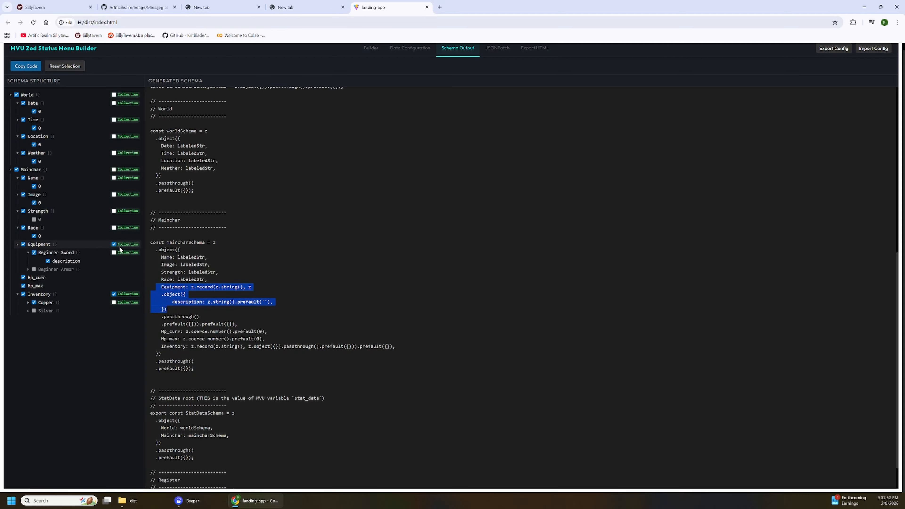
# Include Copper's Type, Qty and Desc fields in the Inventory schema and check the Inventory definition in the generated code.
pyautogui.click(28, 303)
pyautogui.scroll(-1, 524, 288)
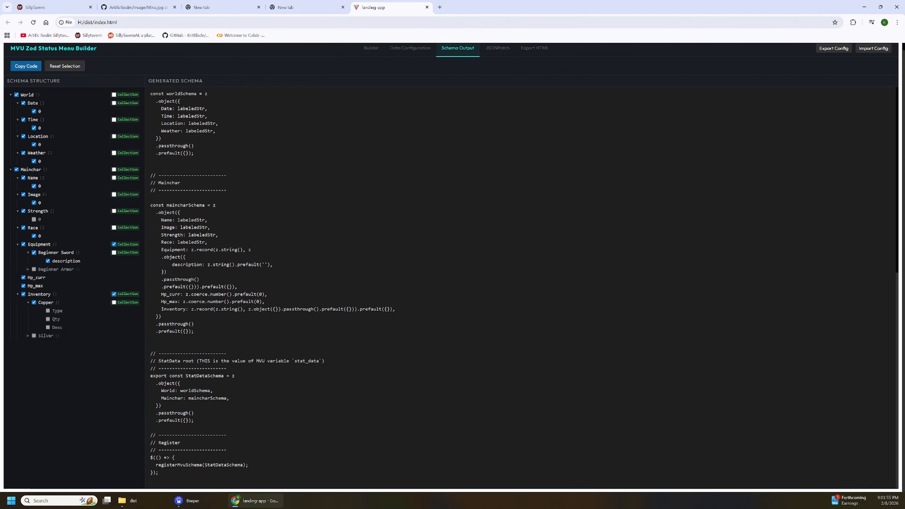
pyautogui.click(48, 310)
pyautogui.click(47, 319)
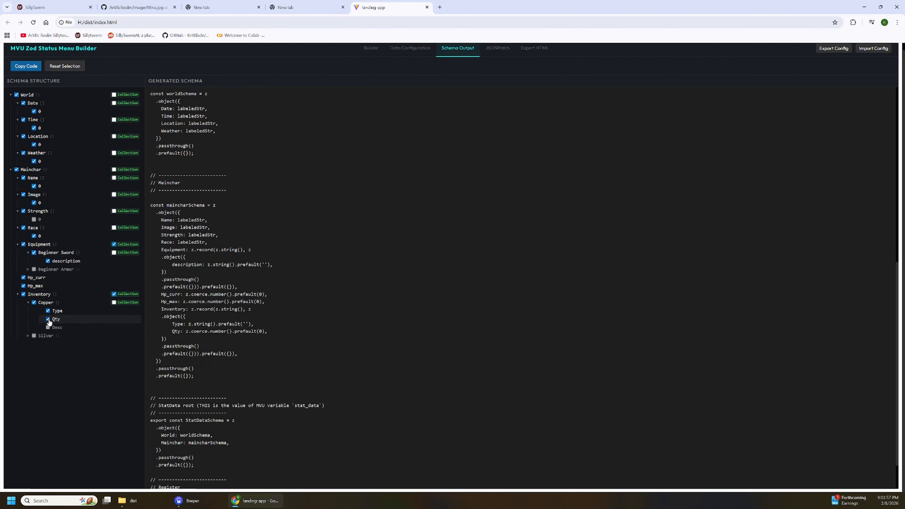
pyautogui.click(47, 328)
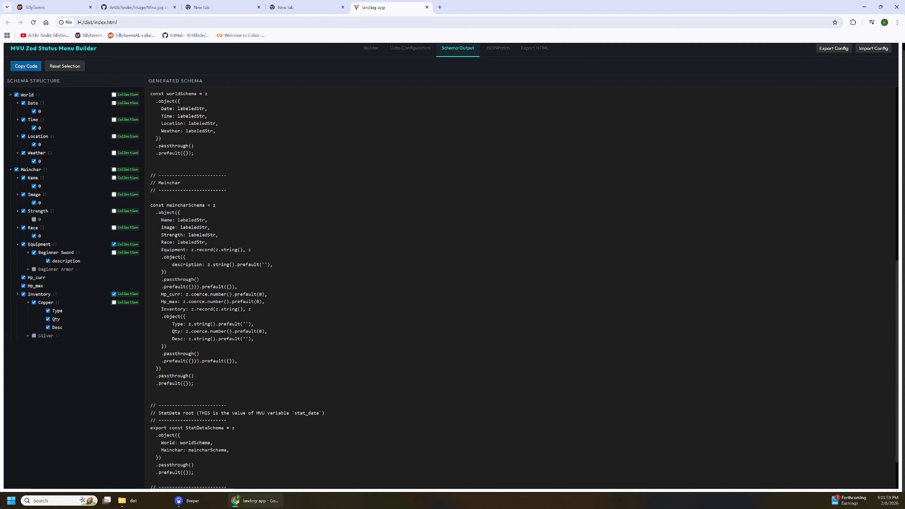
pyautogui.moveTo(156, 309); pyautogui.dragTo(169, 346)
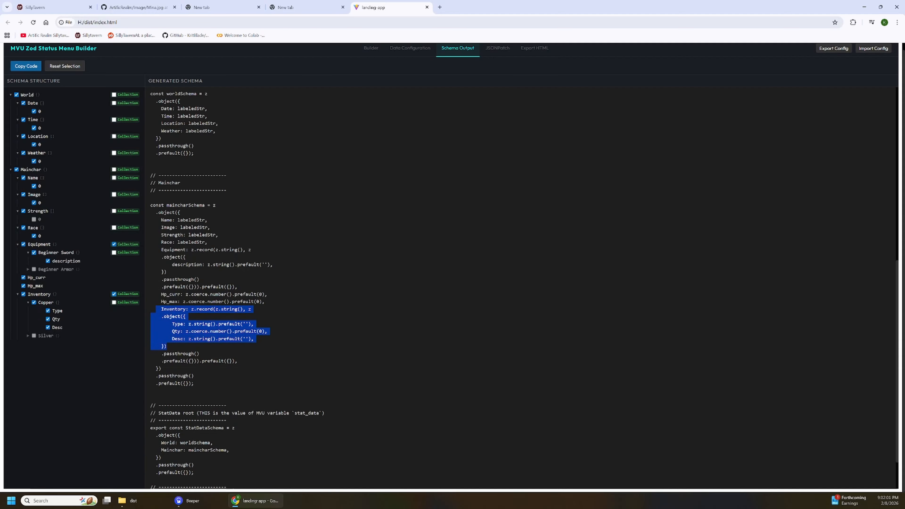
pyautogui.click(186, 346)
pyautogui.scroll(10, 524, 285)
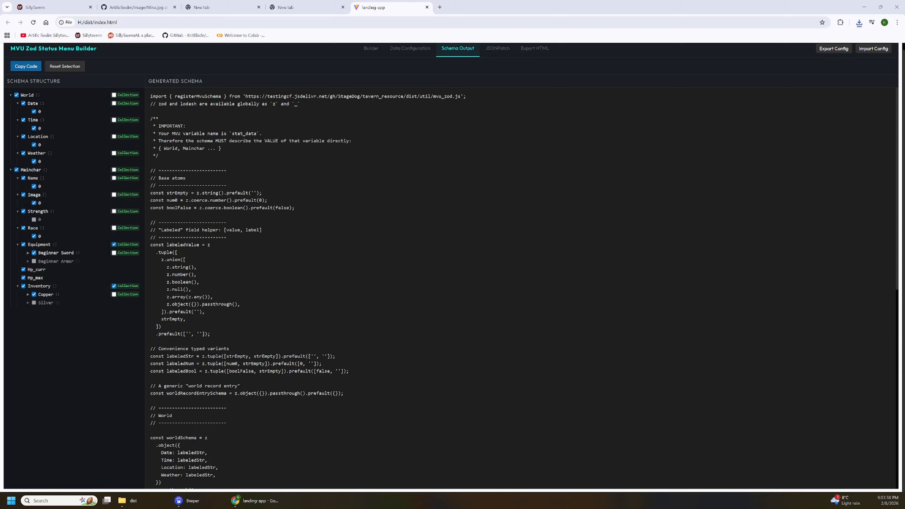
# Review the data and layout, and export the configuration to the dist folder, replacing antigravity-layout.json.
pyautogui.click(413, 50)
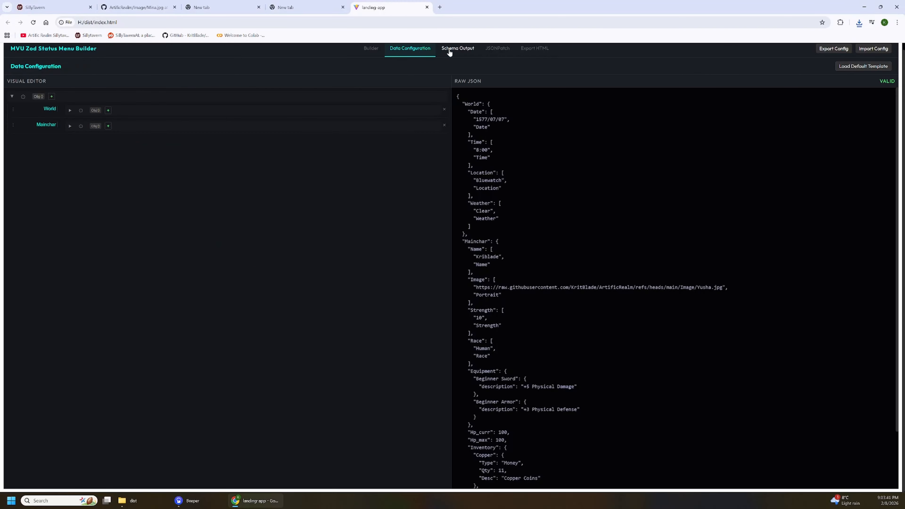
pyautogui.click(370, 49)
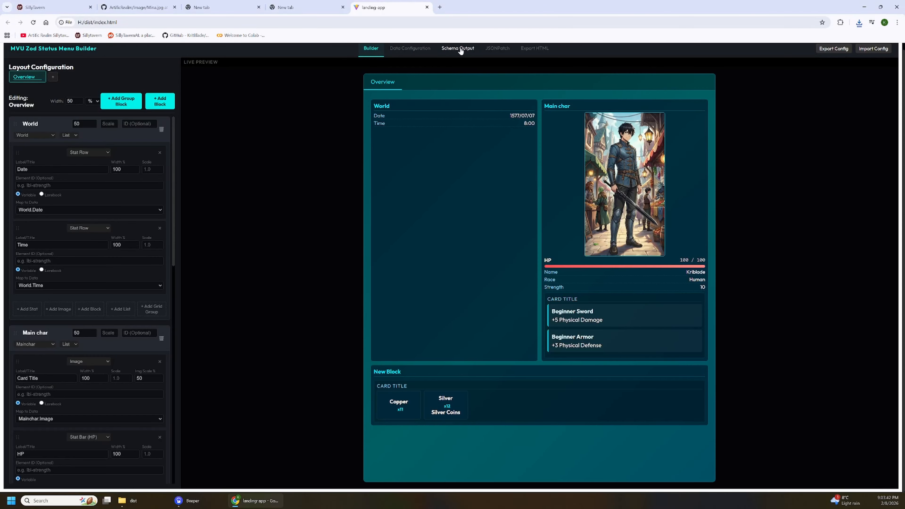
pyautogui.click(462, 50)
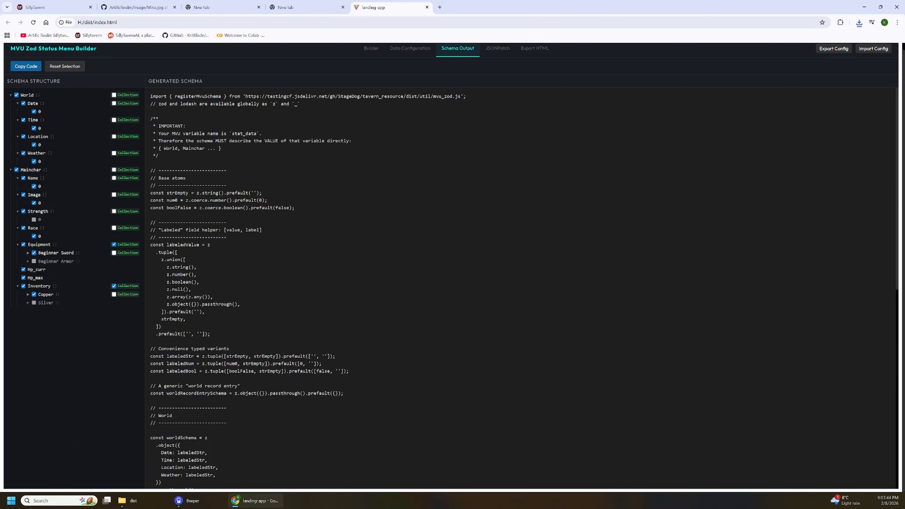
pyautogui.click(824, 50)
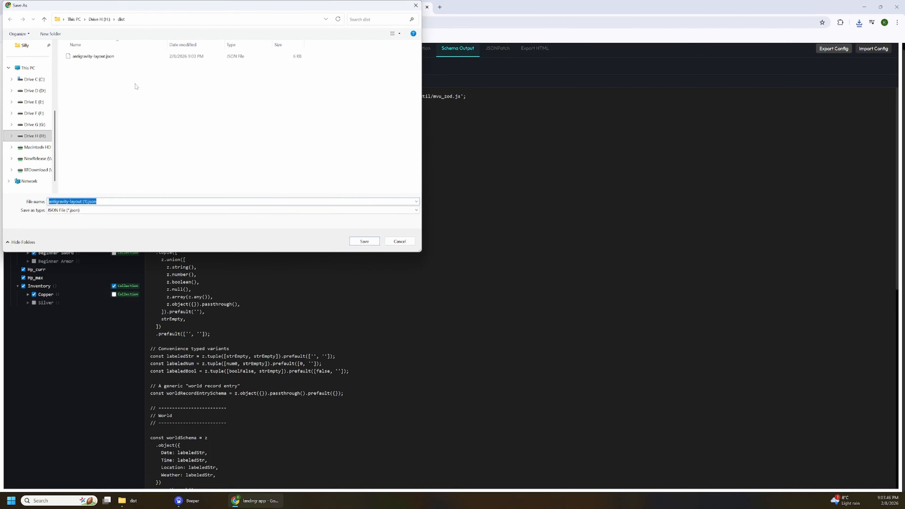
pyautogui.doubleClick(107, 57)
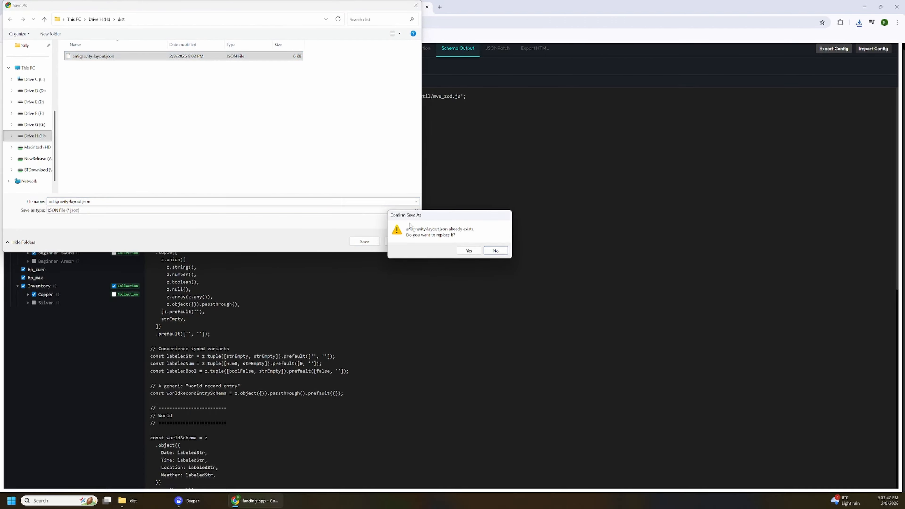
pyautogui.click(470, 250)
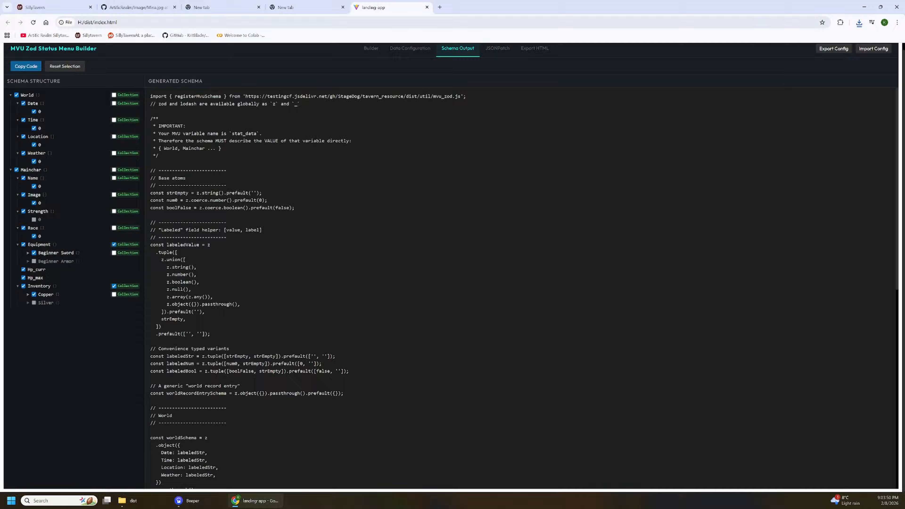
# Check the emptied data and layout, and restore them by importing the antigravity-layout.json configuration.
pyautogui.click(360, 51)
pyautogui.click(406, 50)
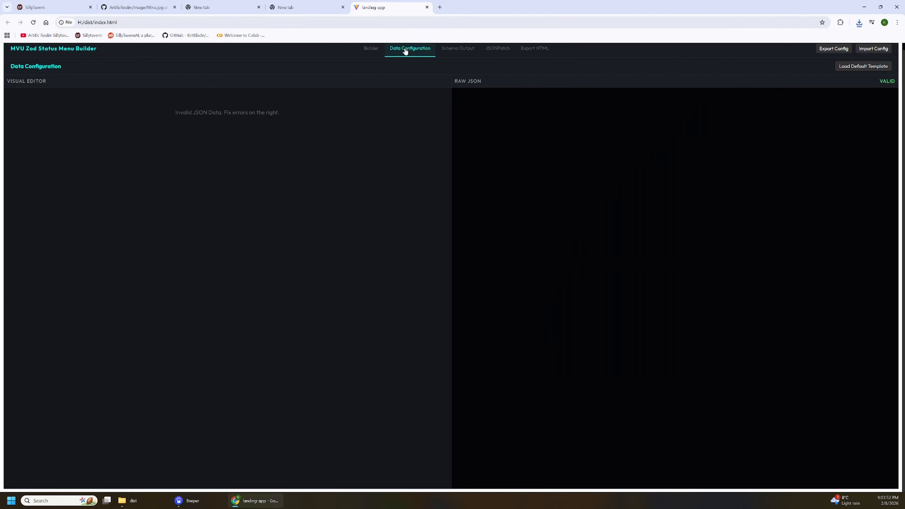
pyautogui.click(374, 51)
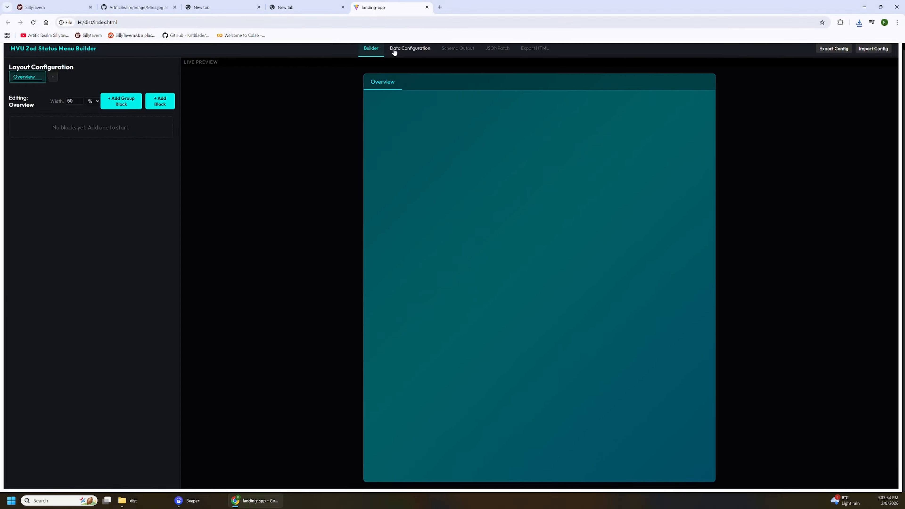
pyautogui.click(869, 51)
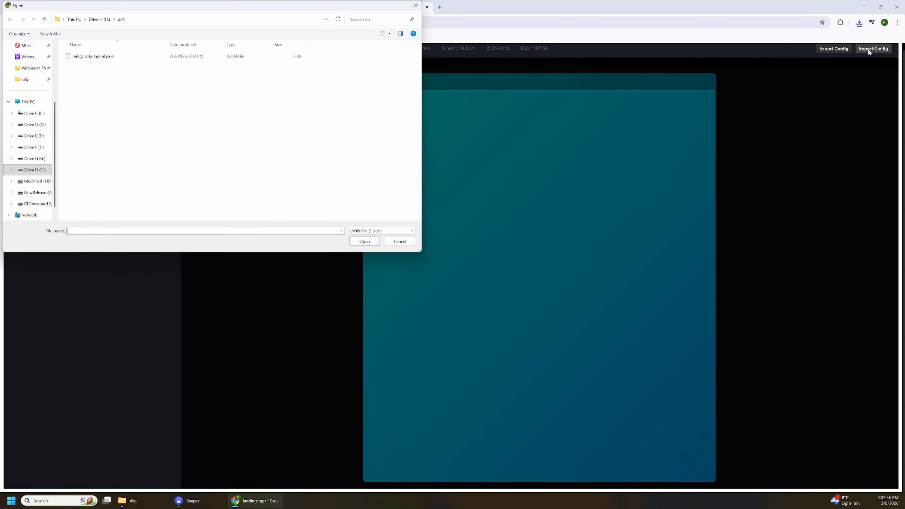
pyautogui.doubleClick(78, 57)
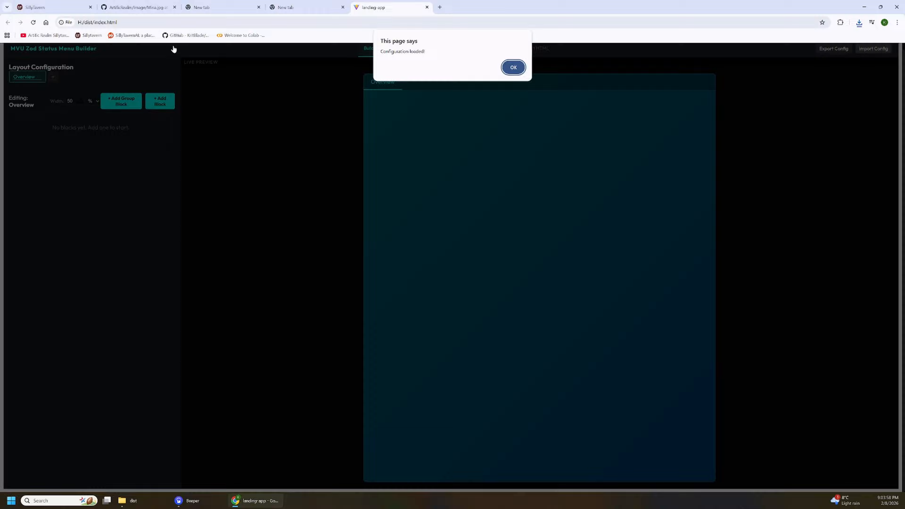
pyautogui.click(517, 66)
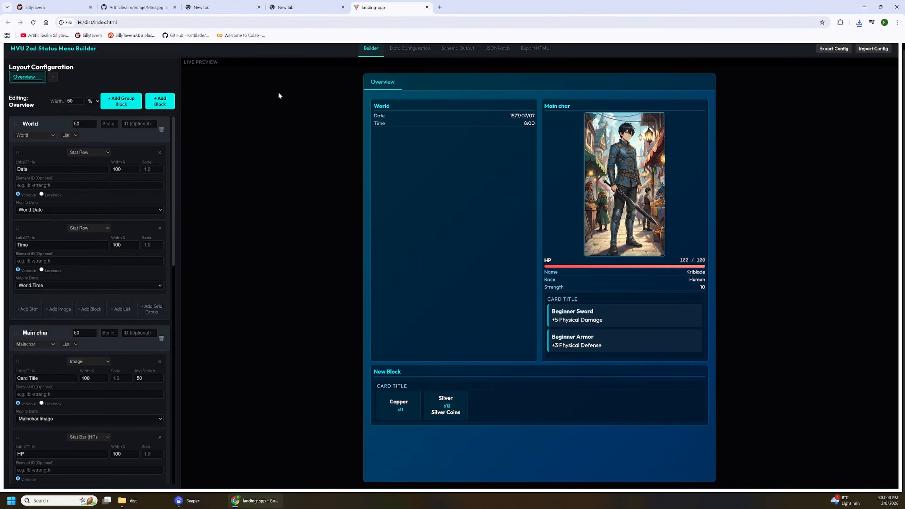
# Examine the imported data configuration, including Mainchar's properties, its Inventory and the full raw JSON.
pyautogui.click(400, 52)
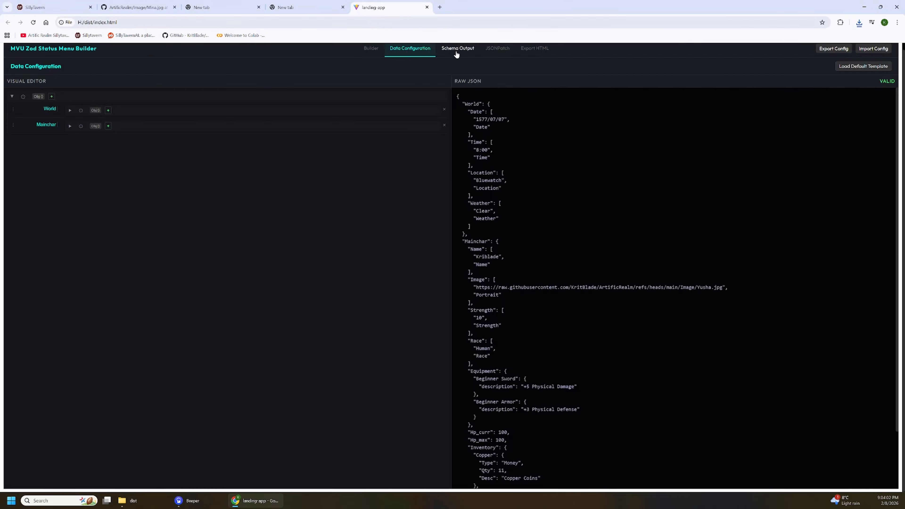
pyautogui.click(70, 126)
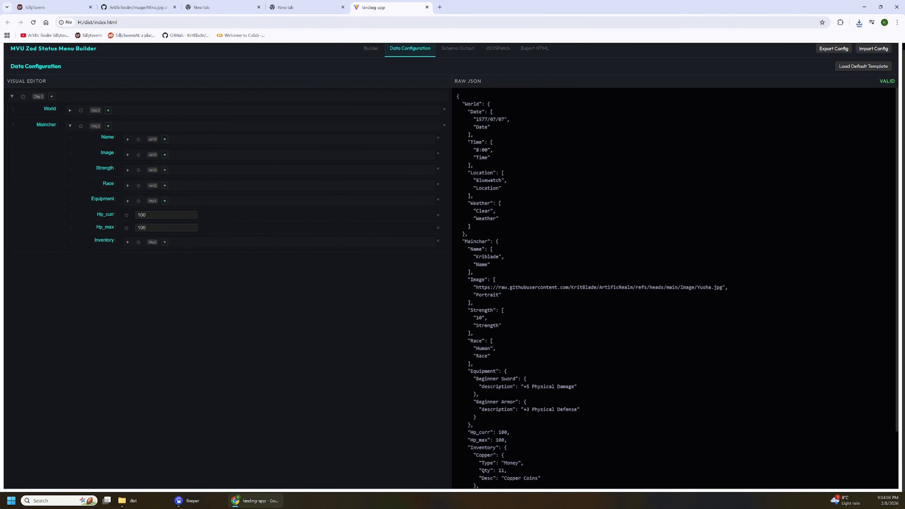
pyautogui.click(128, 242)
pyautogui.click(185, 256)
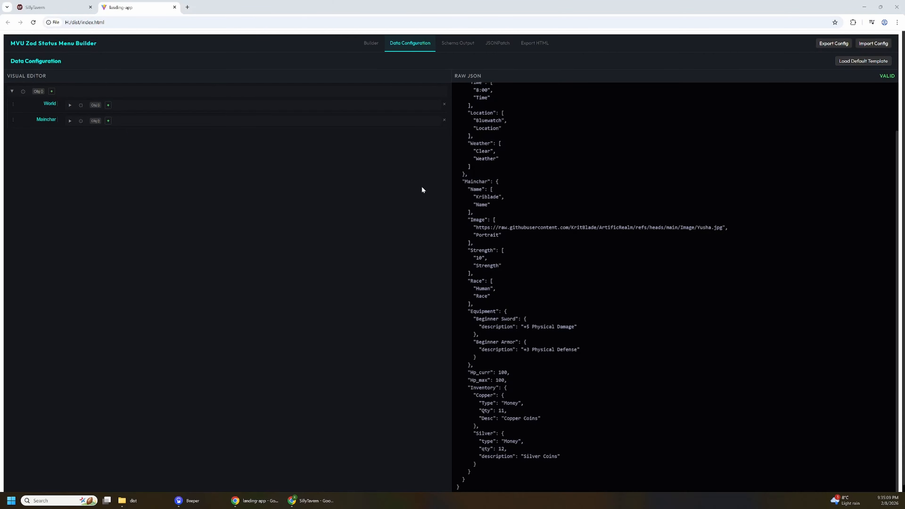
pyautogui.click(556, 221)
pyautogui.scroll(2, 556, 221)
pyautogui.scroll(-2, 556, 221)
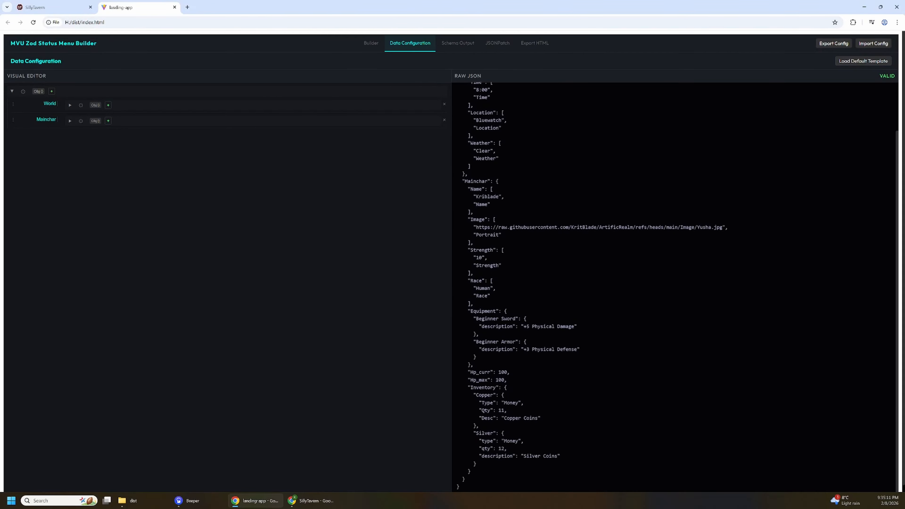
pyautogui.scroll(2, 674, 285)
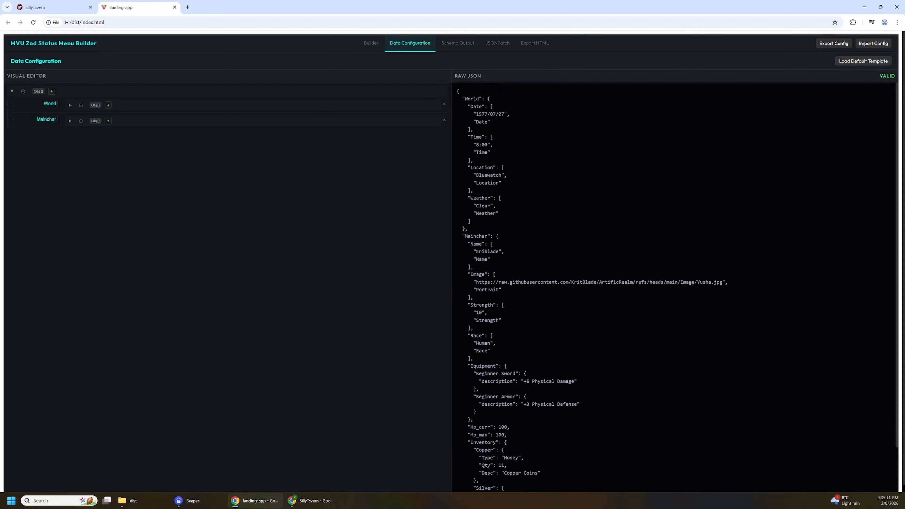
# Copy the full raw JSON and open the [InitVar] MVU Init entry on the last page of SillyTavern's current lorebook.
pyautogui.hotkey('ctrl', 'a')
pyautogui.click(494, 137)
pyautogui.click(41, 6)
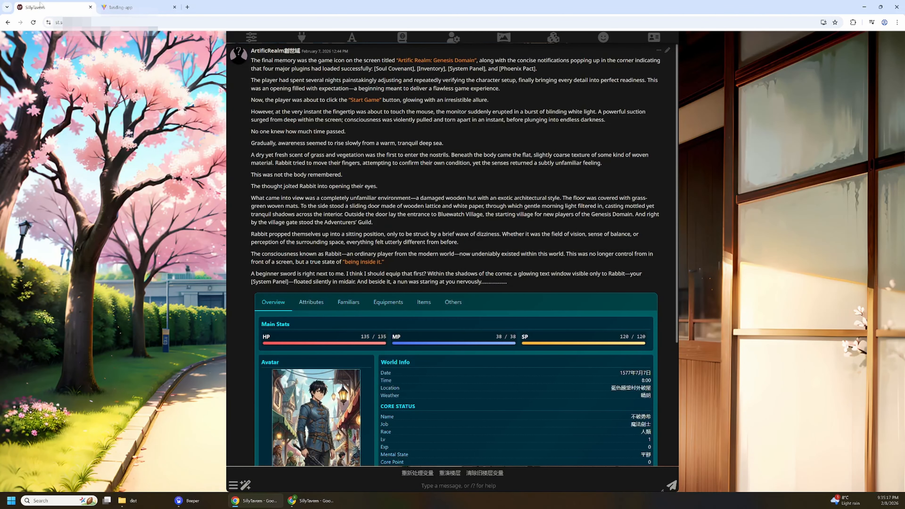
pyautogui.click(402, 37)
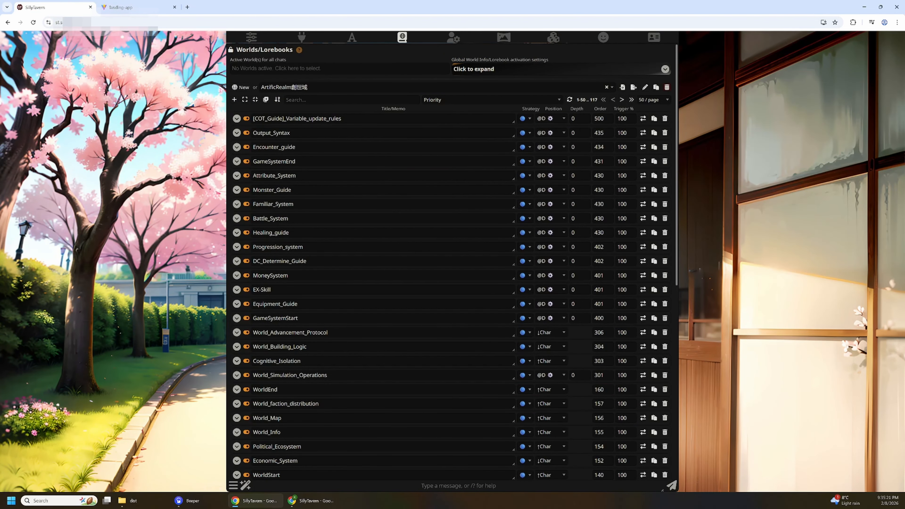
pyautogui.click(631, 100)
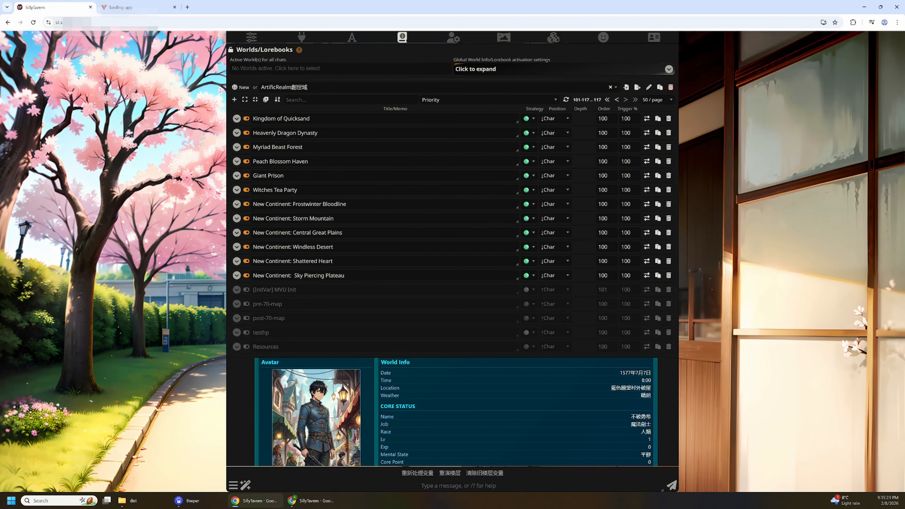
pyautogui.click(236, 289)
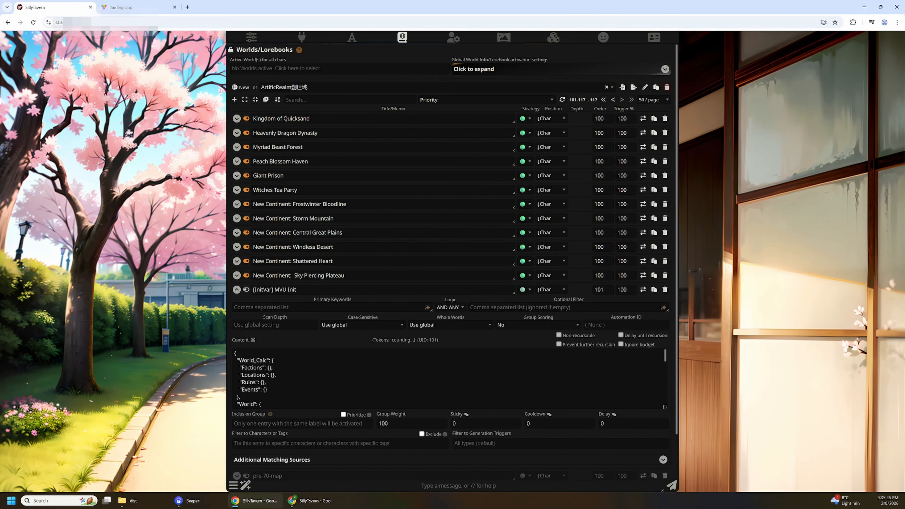
# Replace the entire content of the [InitVar] MVU Init entry with the copied JSON and collapse the entry.
pyautogui.moveTo(300, 290); pyautogui.dragTo(240, 289)
pyautogui.click(267, 390)
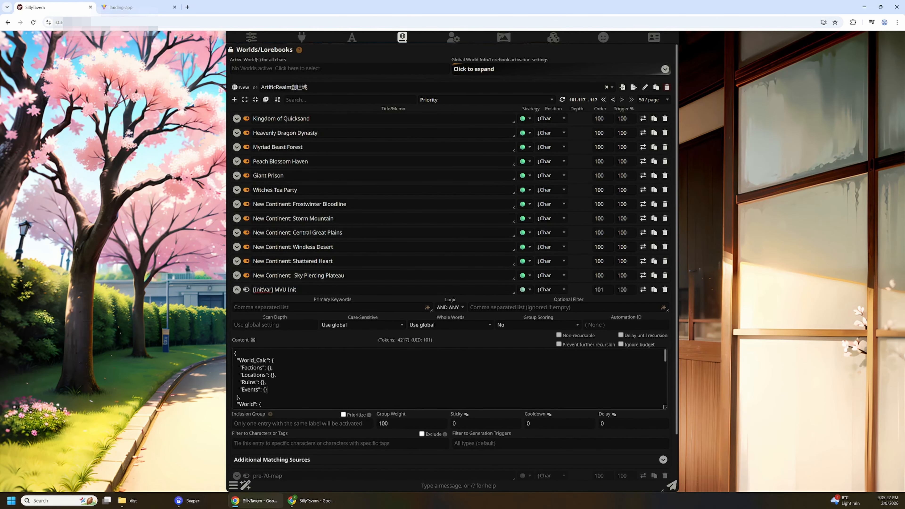
pyautogui.hotkey('ctrl', 'a')
pyautogui.hotkey('ctrl', 'v')
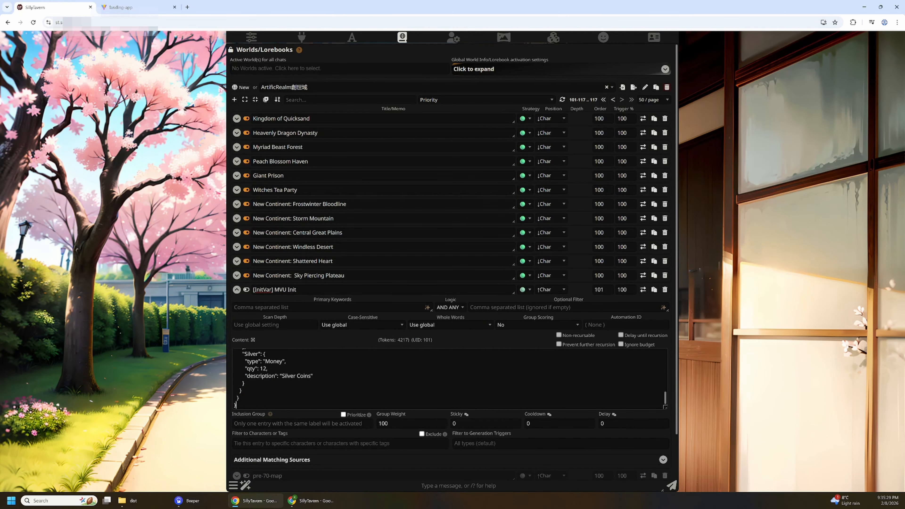
pyautogui.click(236, 290)
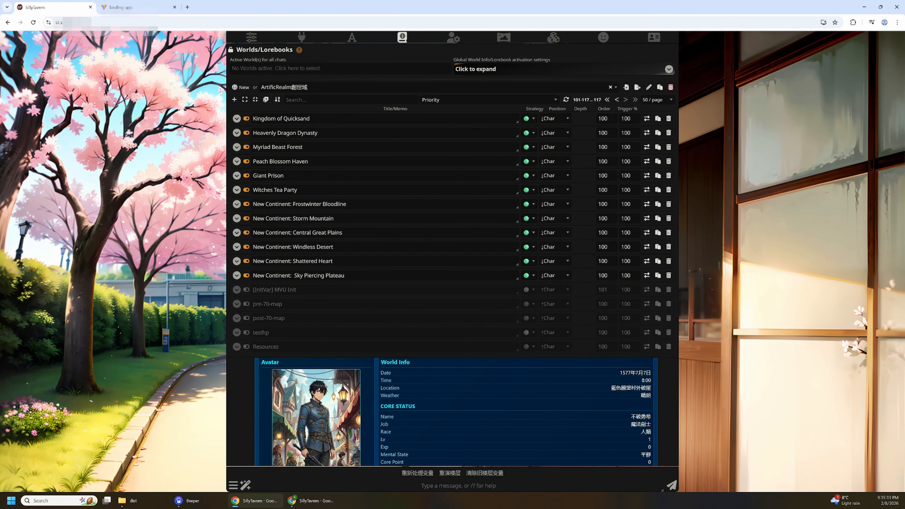
# Switch back to the MVU Zod Status Menu Builder and examine the generated schema's World, Mainchar and Inventory definitions.
pyautogui.click(135, 8)
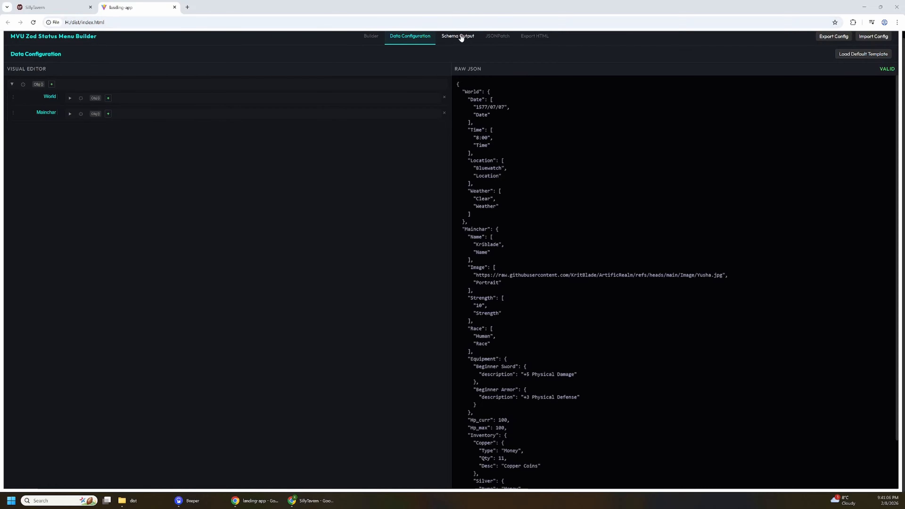
pyautogui.click(459, 36)
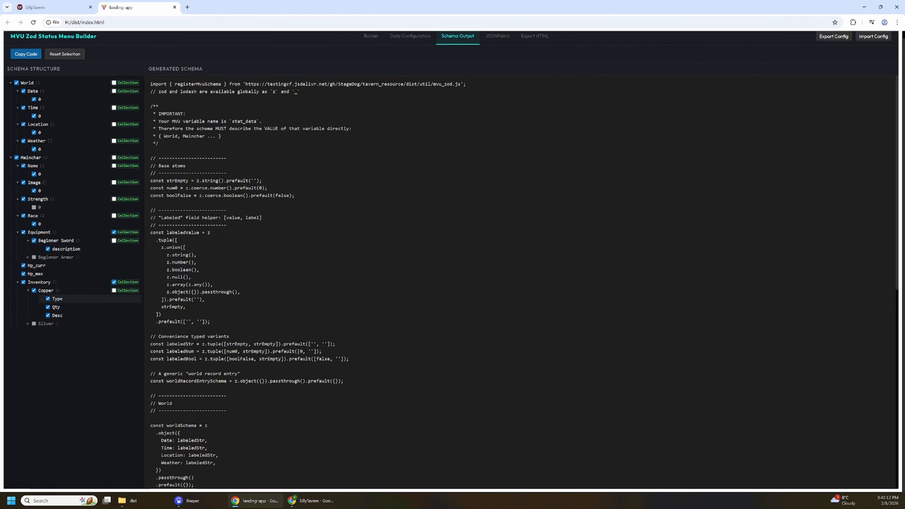
pyautogui.scroll(-4, 521, 282)
pyautogui.scroll(-2, 522, 282)
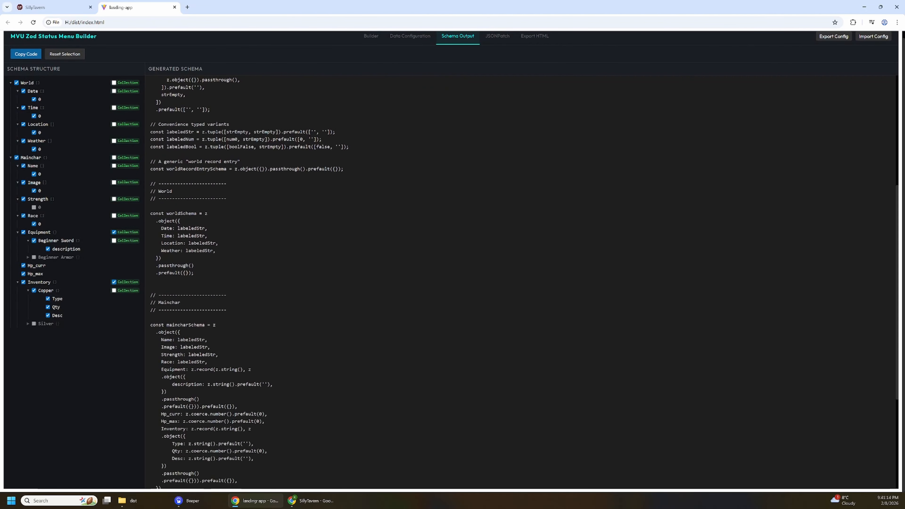
pyautogui.moveTo(156, 221); pyautogui.dragTo(193, 265)
pyautogui.scroll(-4, 193, 265)
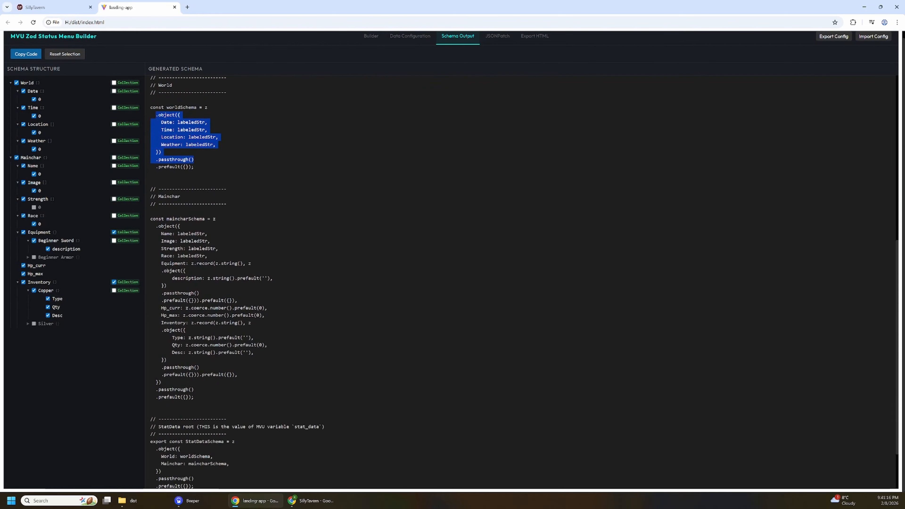
pyautogui.scroll(-1, 525, 283)
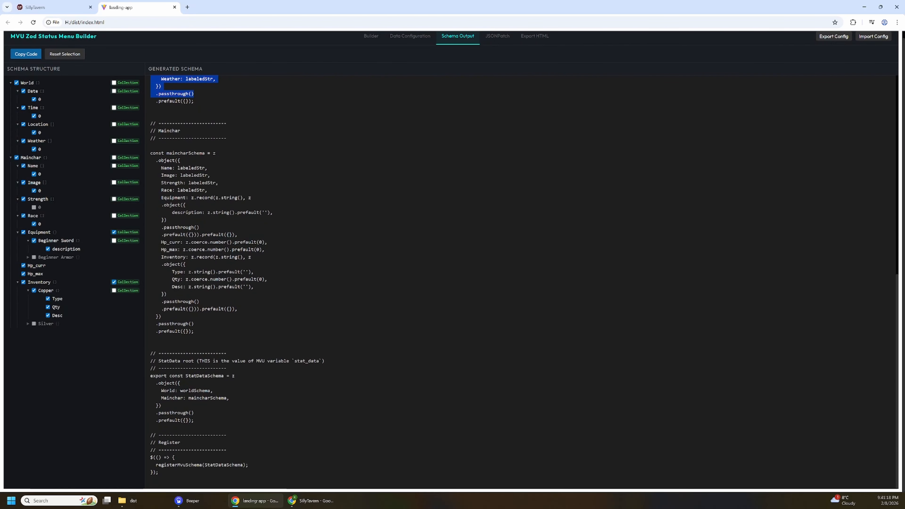
pyautogui.scroll(3, 525, 282)
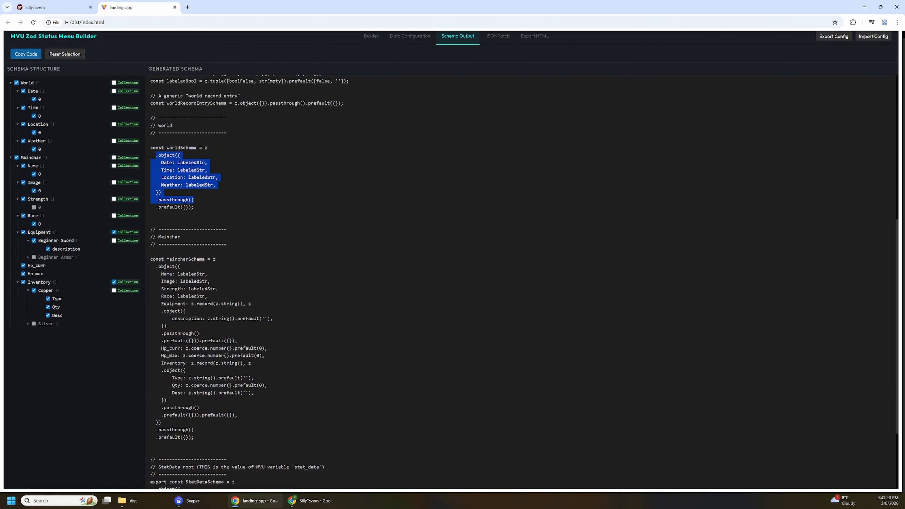
pyautogui.moveTo(173, 378); pyautogui.dragTo(255, 393)
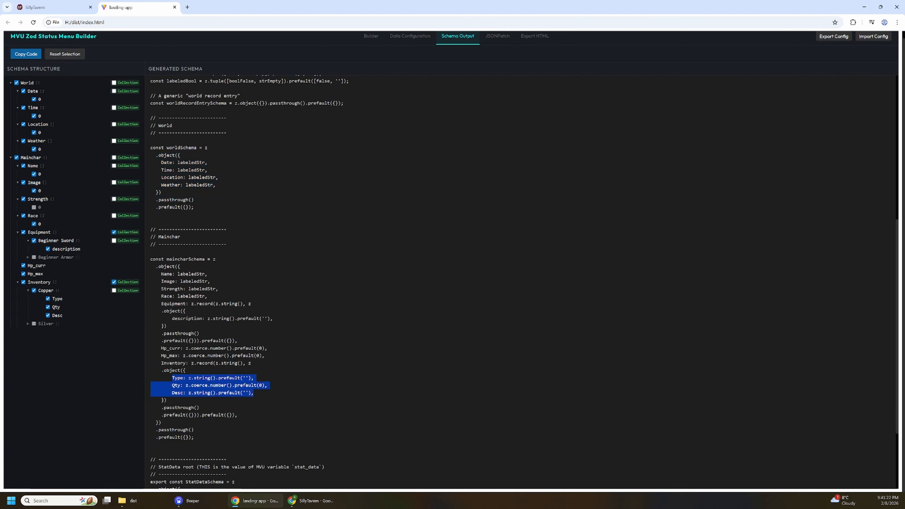
pyautogui.scroll(5, 525, 282)
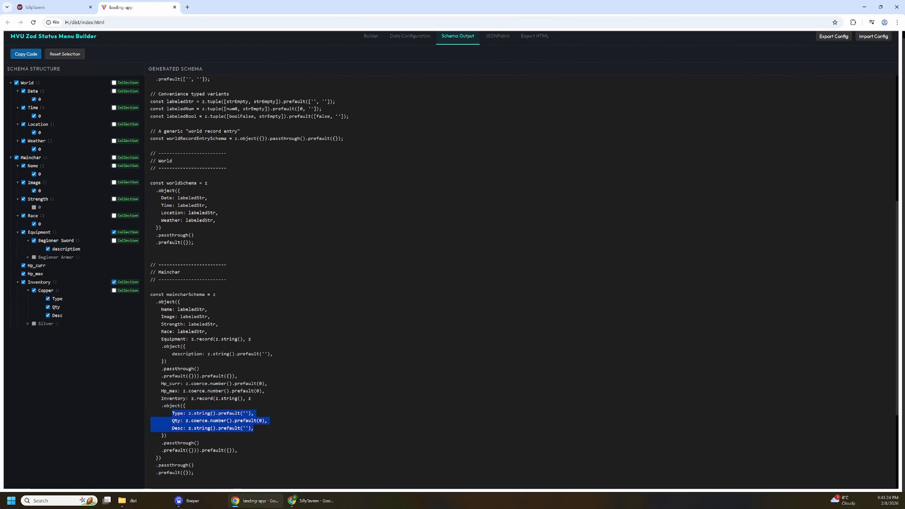
pyautogui.scroll(3, 525, 281)
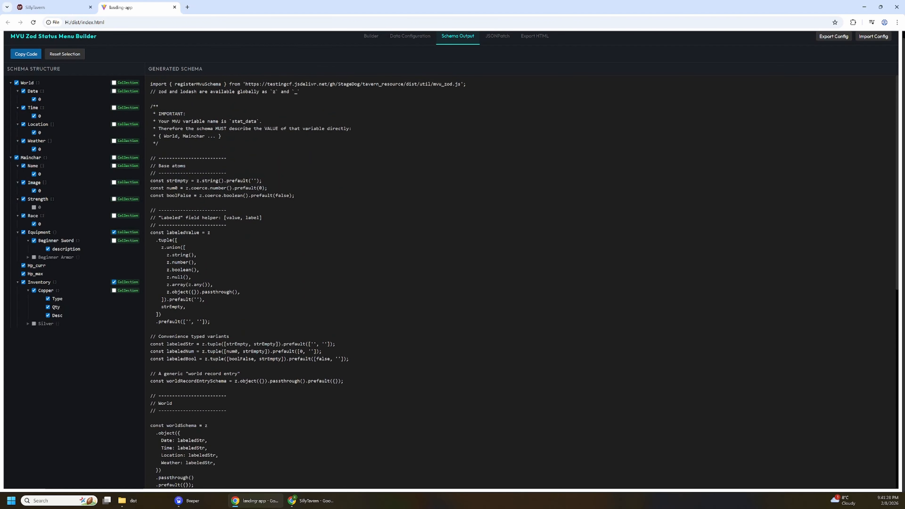
# Copy the whole generated schema, replace the content of SillyTavern's Scheme character script with it, and confirm the edit.
pyautogui.hotkey('ctrl', 'a')
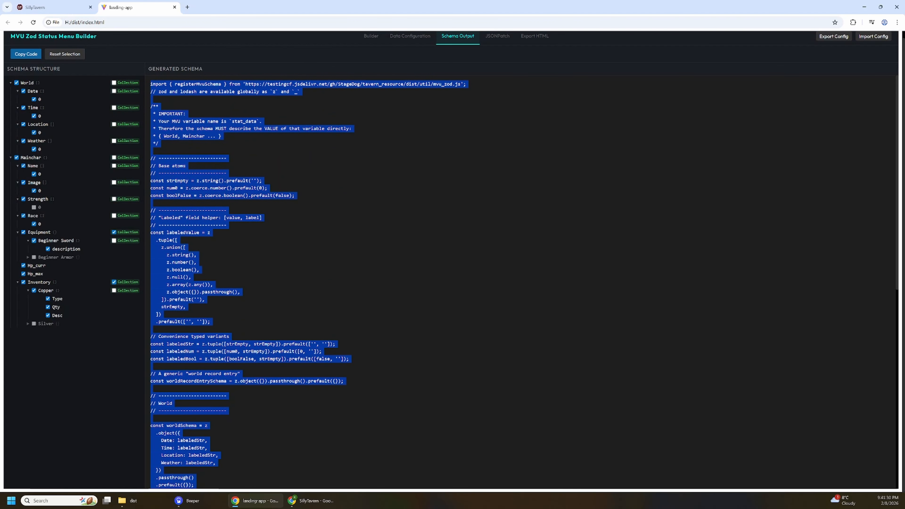
pyautogui.click(40, 5)
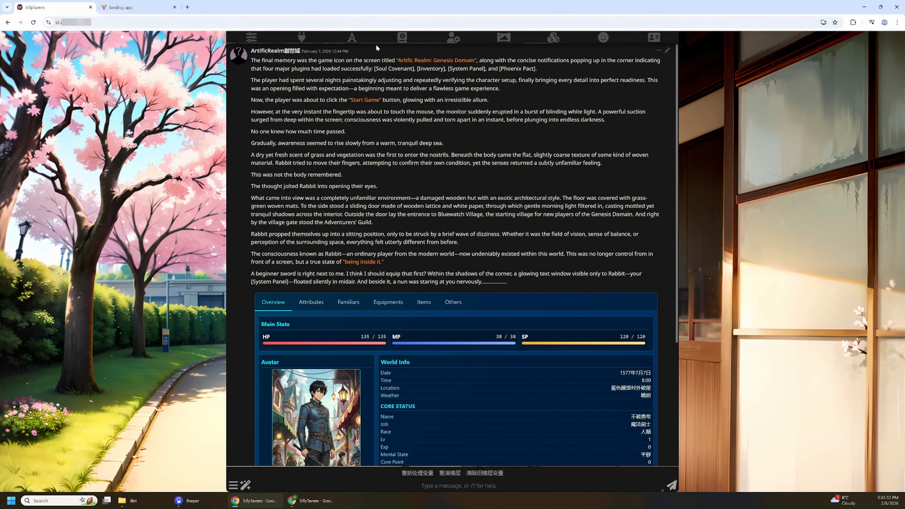
pyautogui.click(553, 37)
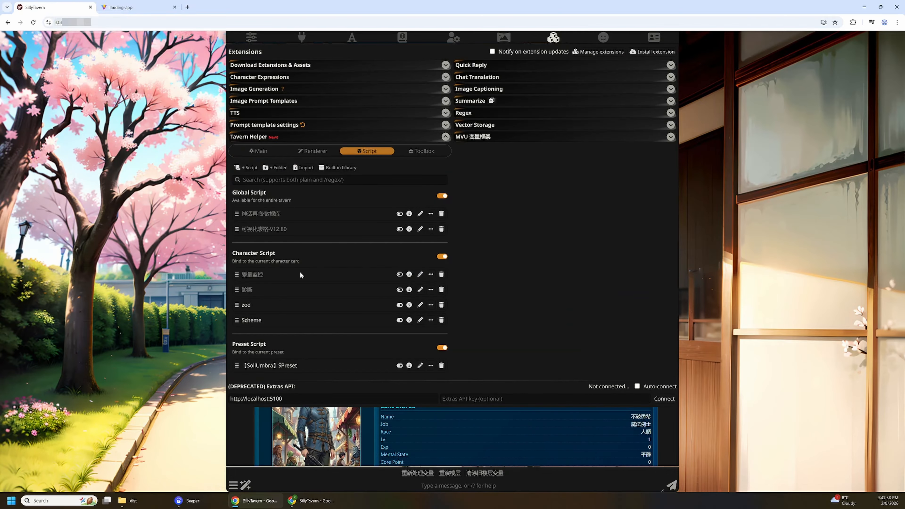
pyautogui.click(420, 320)
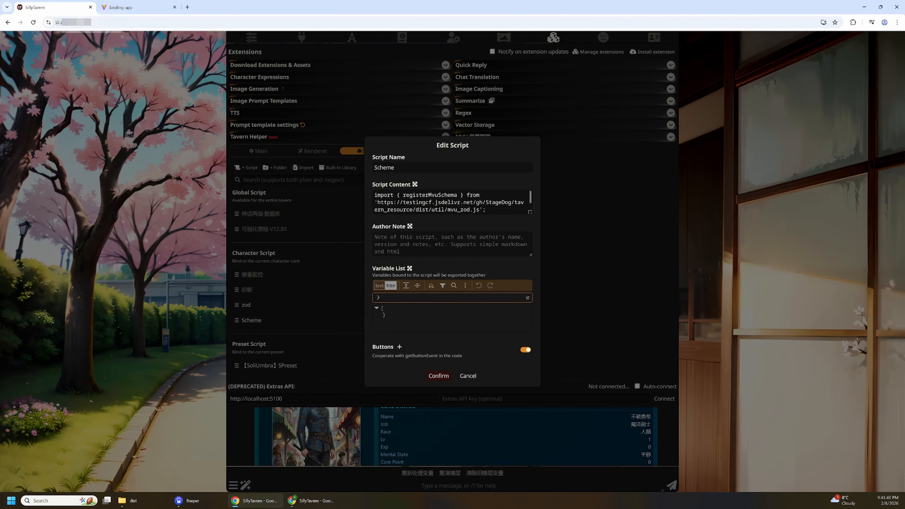
pyautogui.click(448, 203)
pyautogui.hotkey('ctrl', 'a')
pyautogui.hotkey('ctrl', 'v')
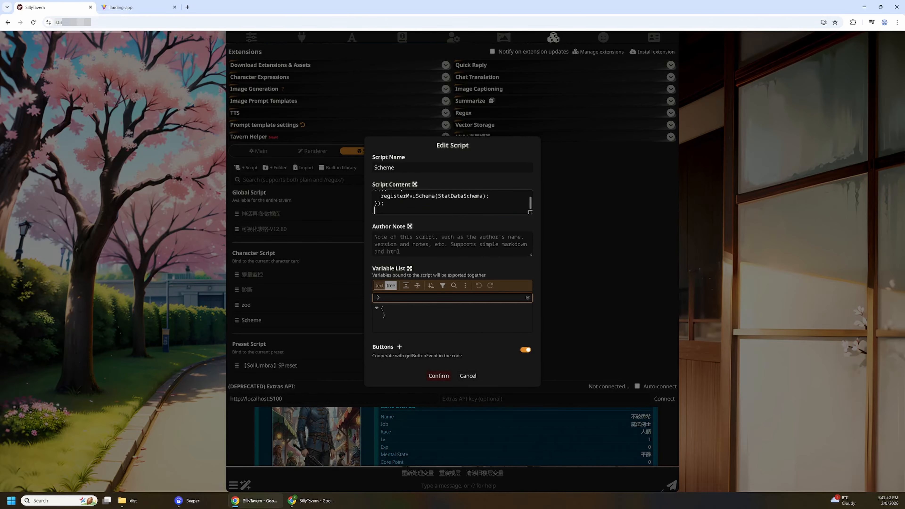
pyautogui.click(439, 376)
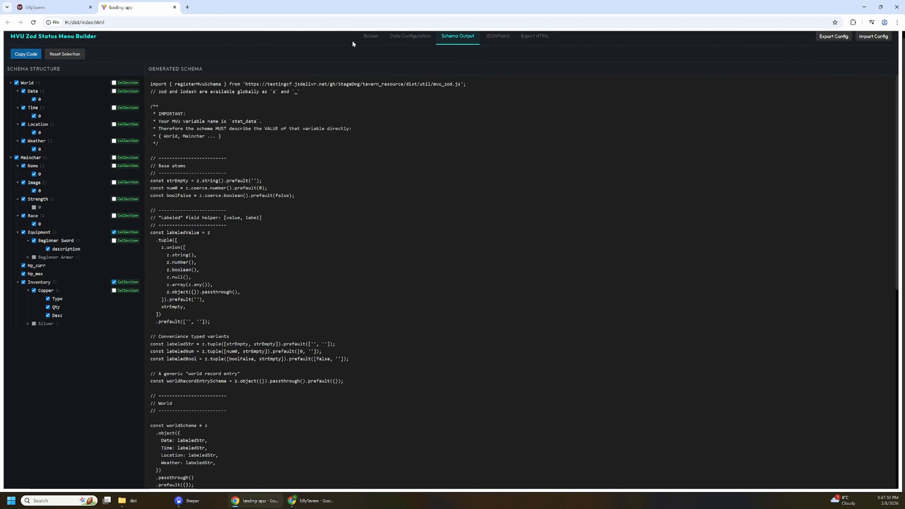
# In the MVU Zod Status Menu Builder, generate JSON Patch examples for Mainchar's Inventory, including Copper with its Type, Qty and Desc fields.
pyautogui.click(496, 37)
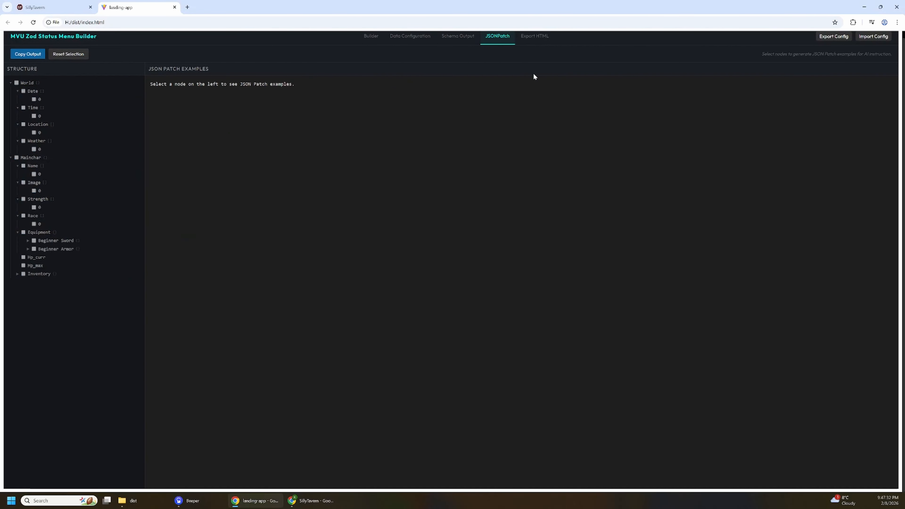
pyautogui.click(16, 275)
pyautogui.click(26, 282)
pyautogui.click(23, 274)
pyautogui.click(34, 282)
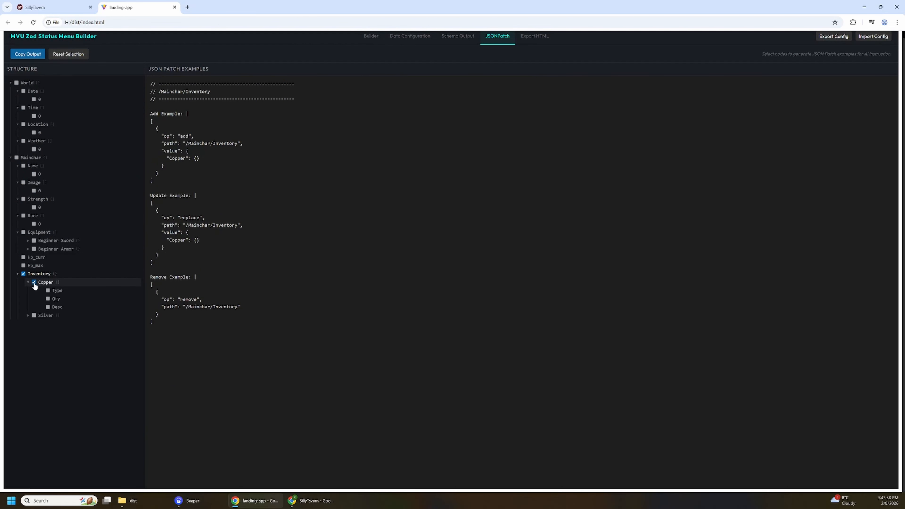
pyautogui.click(48, 291)
pyautogui.click(48, 299)
pyautogui.click(48, 307)
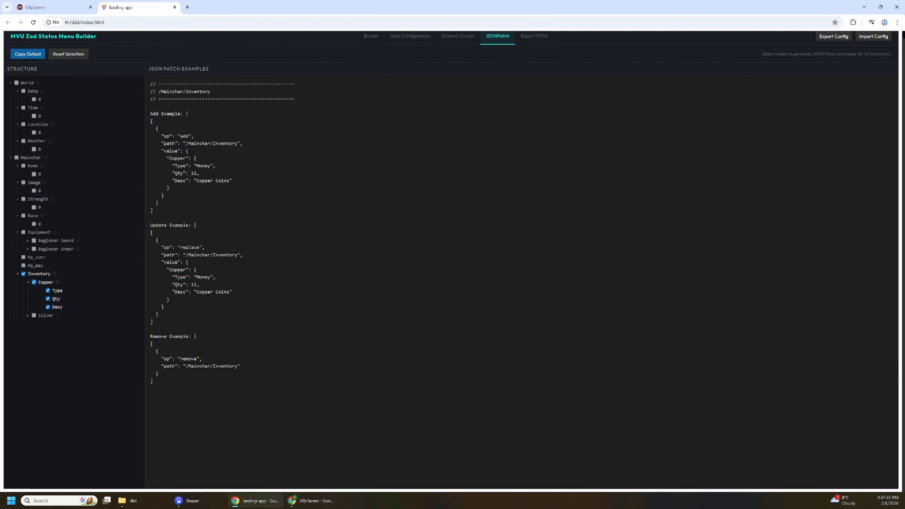
# Copy all JSON Patch examples into SillyTavern's [COT_Guide]_Variable_update_rules lorebook entry, just above the World & Time section.
pyautogui.moveTo(150, 84); pyautogui.dragTo(159, 374)
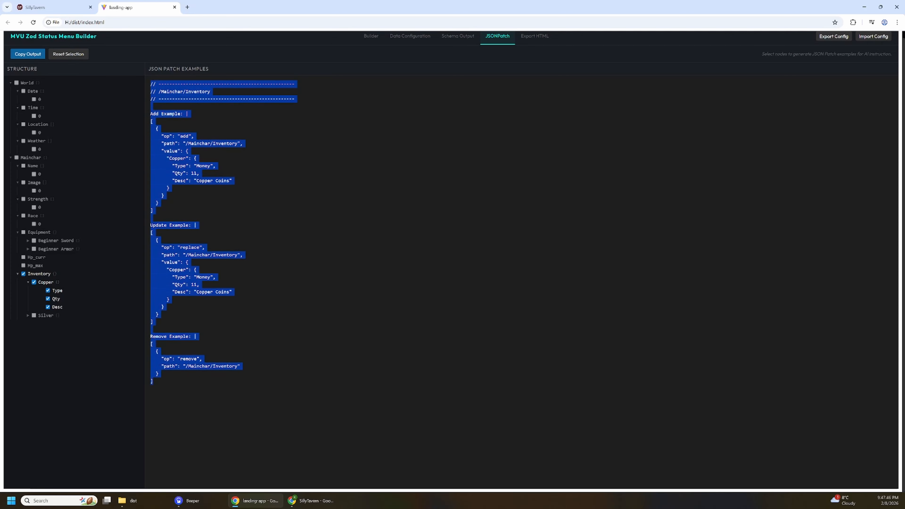
pyautogui.click(53, 7)
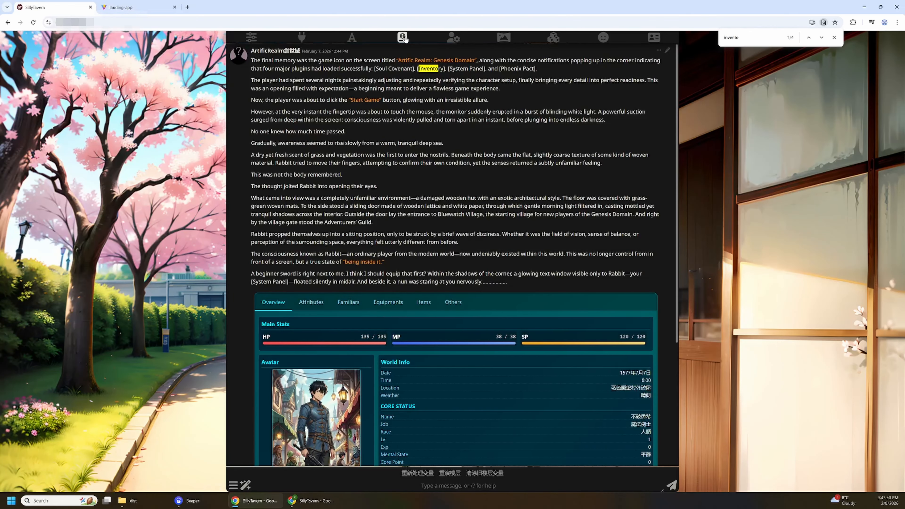
pyautogui.click(403, 38)
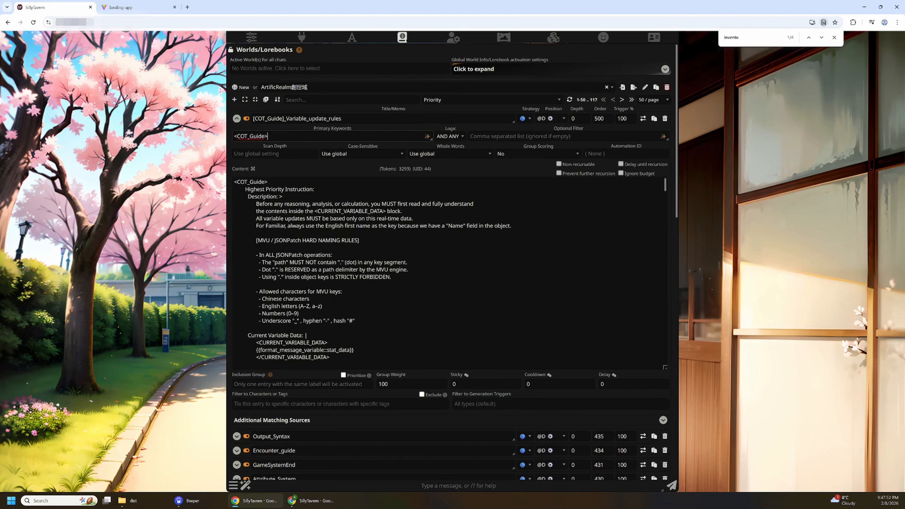
pyautogui.click(298, 241)
pyautogui.scroll(-7, 298, 240)
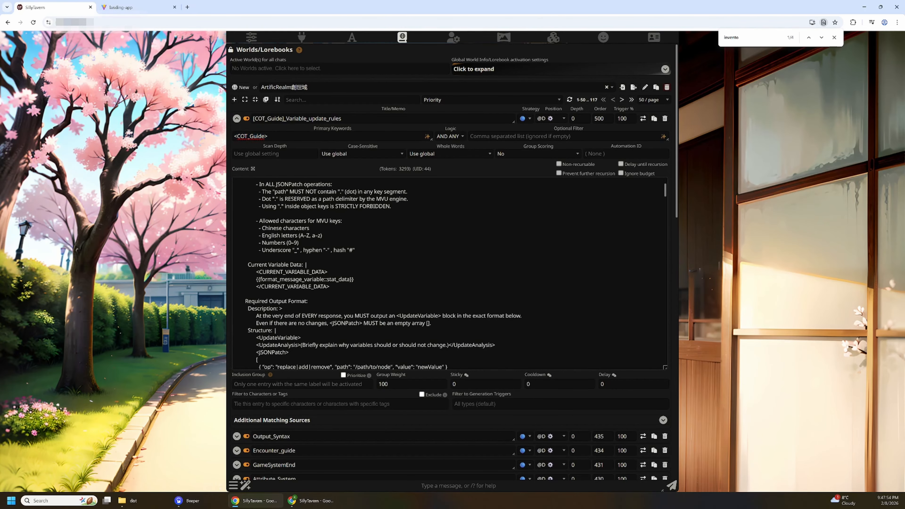
pyautogui.scroll(-10, 450, 273)
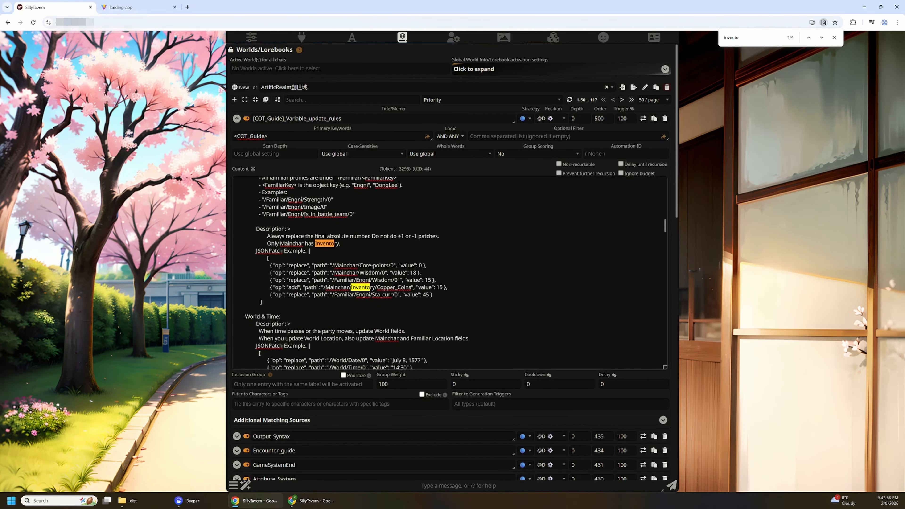
pyautogui.press('Return')
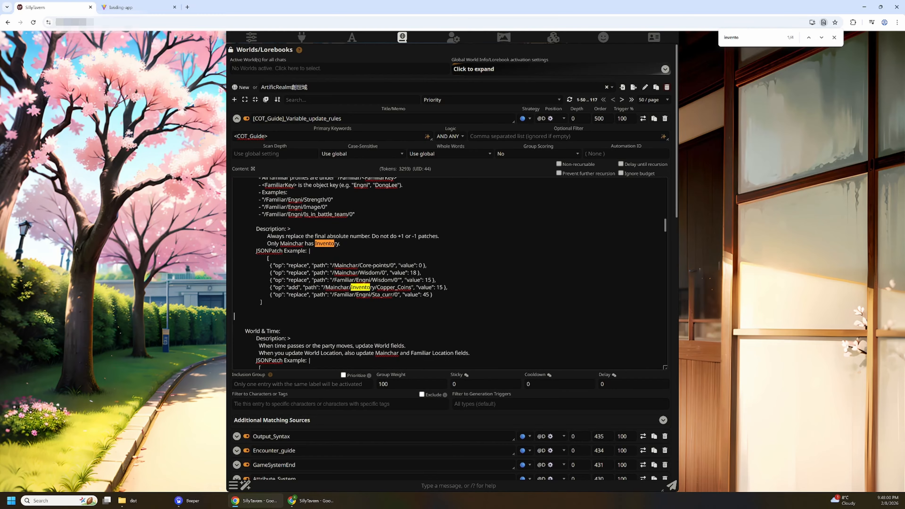
pyautogui.hotkey('ctrl', 'v')
pyautogui.scroll(5, 450, 274)
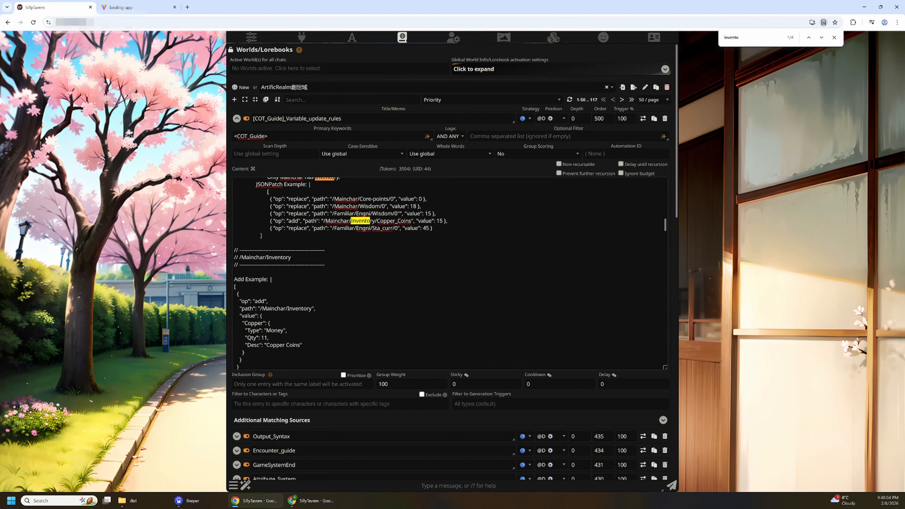
# Retitle the inserted block's heading as "/ Inventory Add / Replace / Remove rules" and review the examples beneath it.
pyautogui.moveTo(241, 257); pyautogui.dragTo(265, 258)
pyautogui.write('Inventory Add / Replace / REmov')
pyautogui.press('BackSpace')
pyautogui.press('BackSpace')
pyautogui.press('BackSpace')
pyautogui.press('BackSpace')
pyautogui.write('o')
pyautogui.press('BackSpace')
pyautogui.write('emove rules')
pyautogui.scroll(-4, 450, 274)
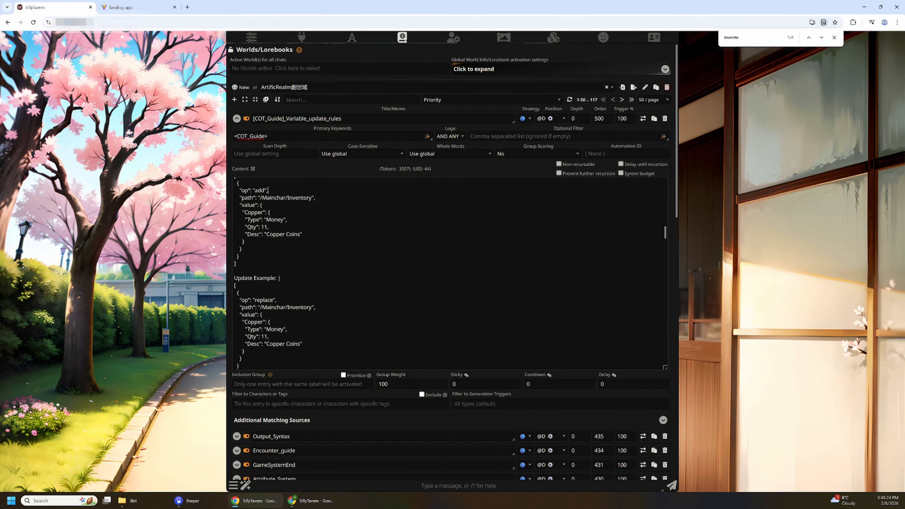
pyautogui.scroll(-2, 449, 273)
pyautogui.scroll(-1, 449, 274)
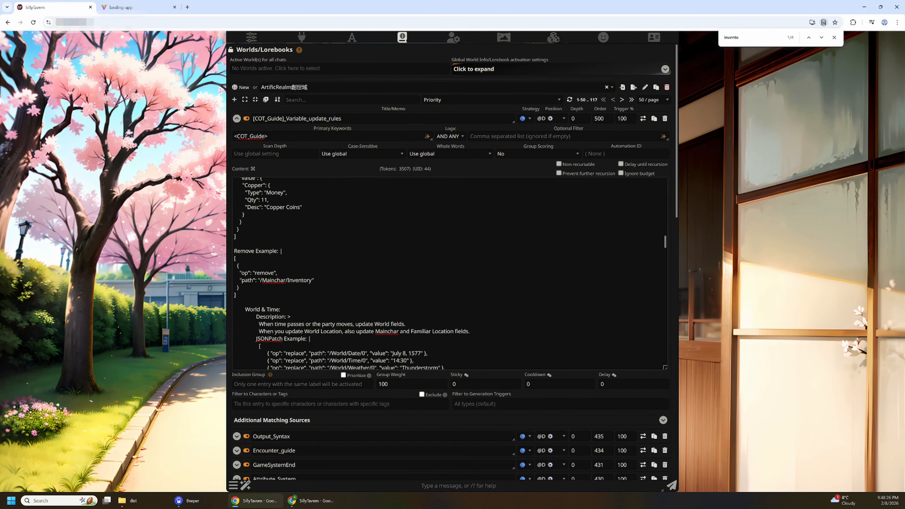
pyautogui.scroll(5, 450, 274)
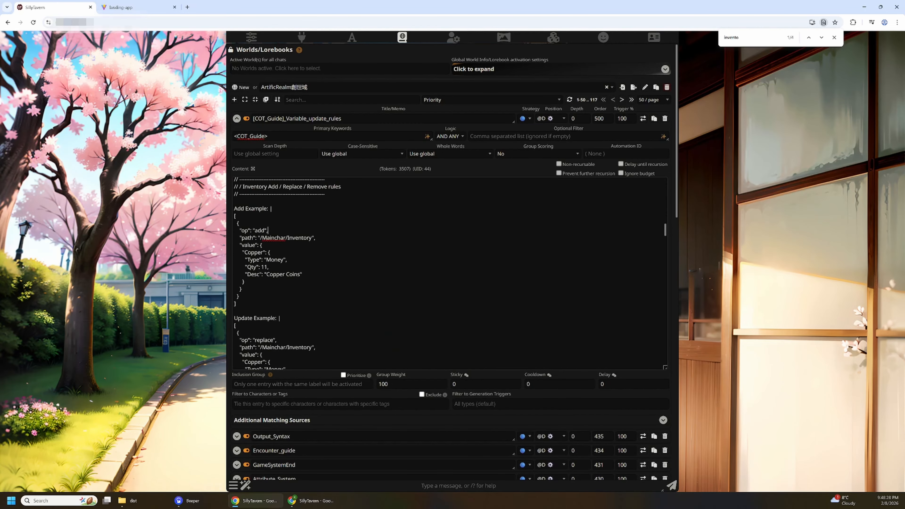
# Collapse the [COT_Guide]_Variable_update_rules lorebook entry.
pyautogui.click(237, 119)
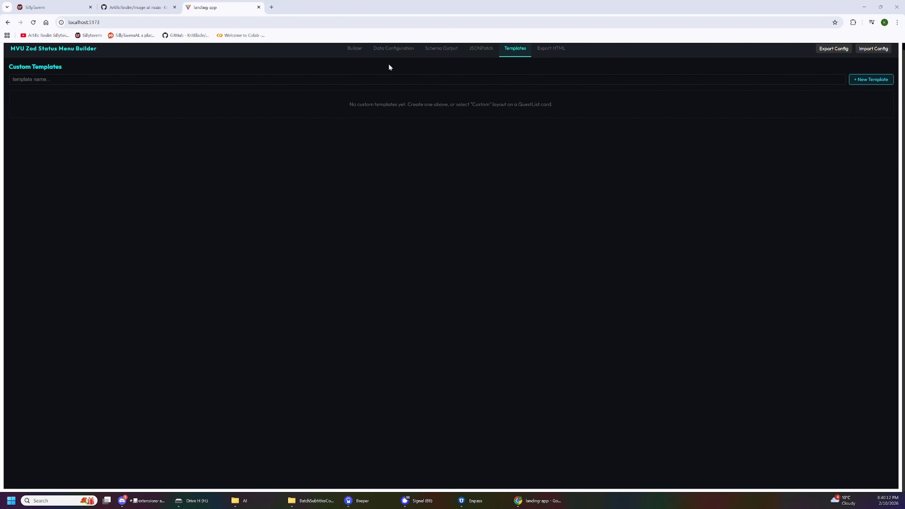
# In the MVU Zod Status Menu Builder, set the Equipments list's layout to Custom with the template name Test1.
pyautogui.click(356, 51)
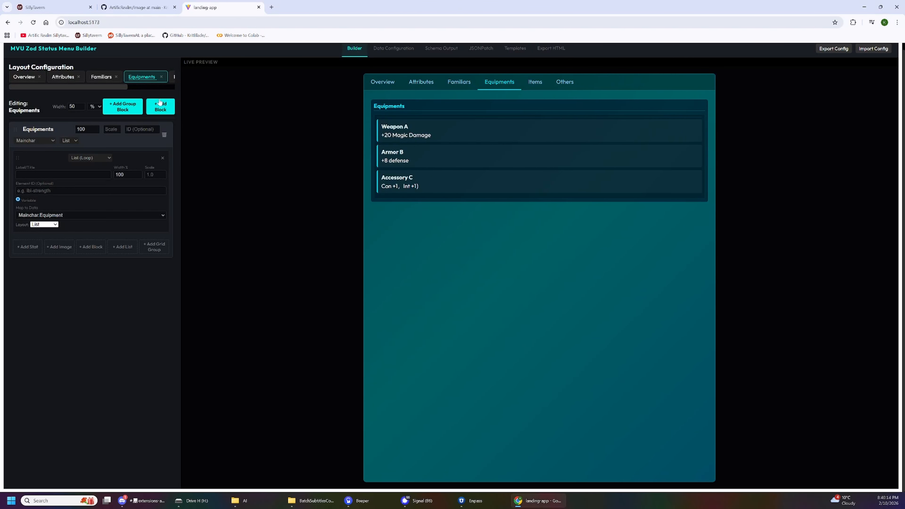
pyautogui.click(49, 225)
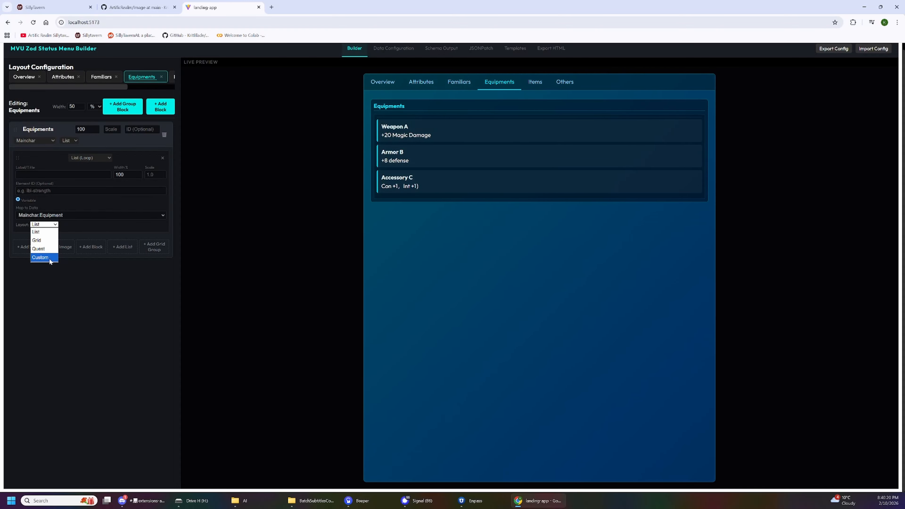
pyautogui.click(42, 258)
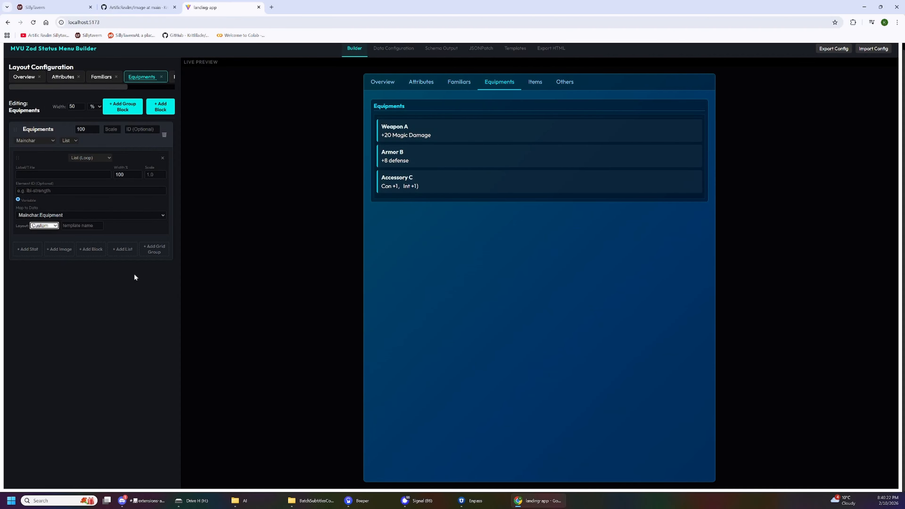
pyautogui.click(82, 226)
pyautogui.write('Test1')
pyautogui.click(218, 298)
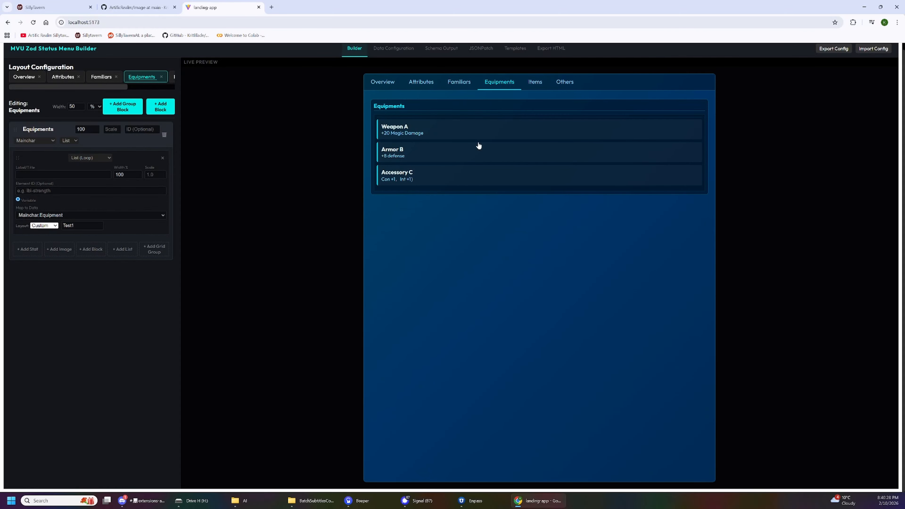
# Open the Test1 custom template's HTML and set its background opacity to 0.5.
pyautogui.click(522, 52)
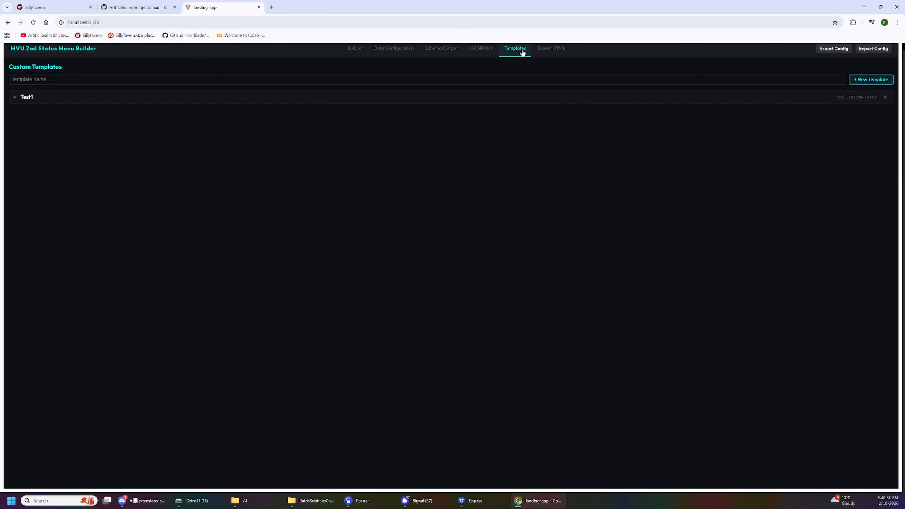
pyautogui.click(15, 100)
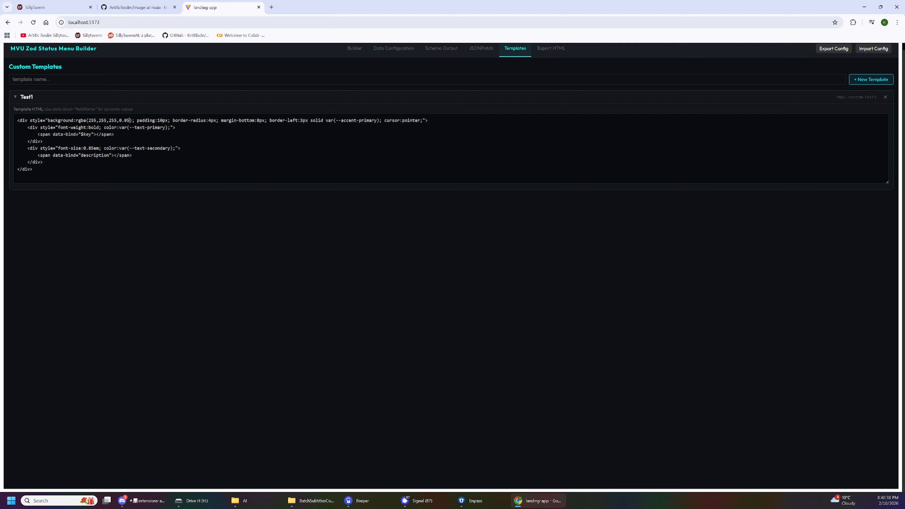
pyautogui.press('BackSpace')
pyautogui.press('BackSpace')
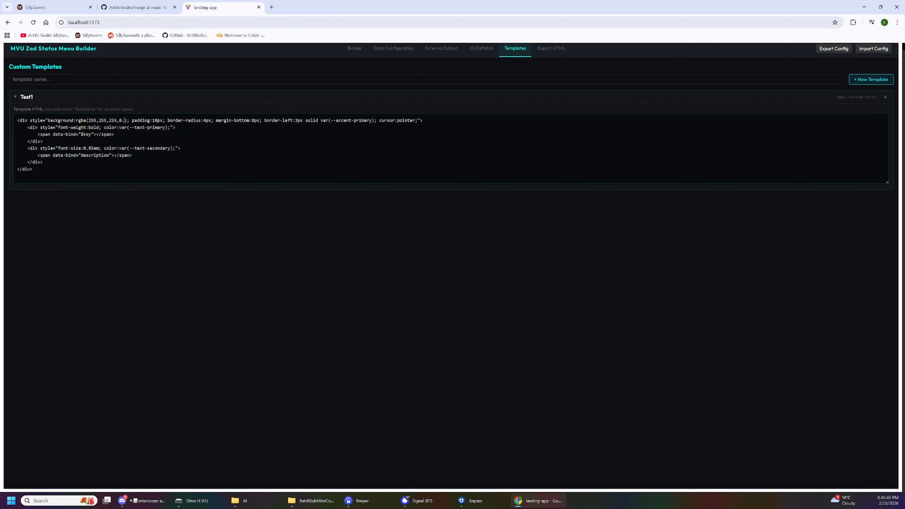
pyautogui.write('5')
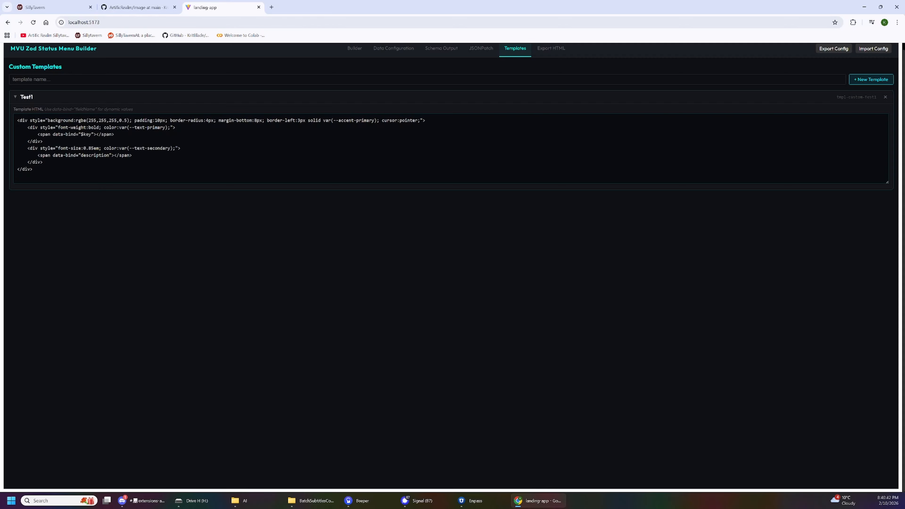
pyautogui.write('Th ')
pyautogui.write('is is the ')
pyautogui.write('key')
pyautogui.write('This is the ')
pyautogui.write('Desc:')
# Add the text "This is the key" and "This is the Desc:" to the Test1 template's HTML and return to the layout builder.
pyautogui.click(352, 52)
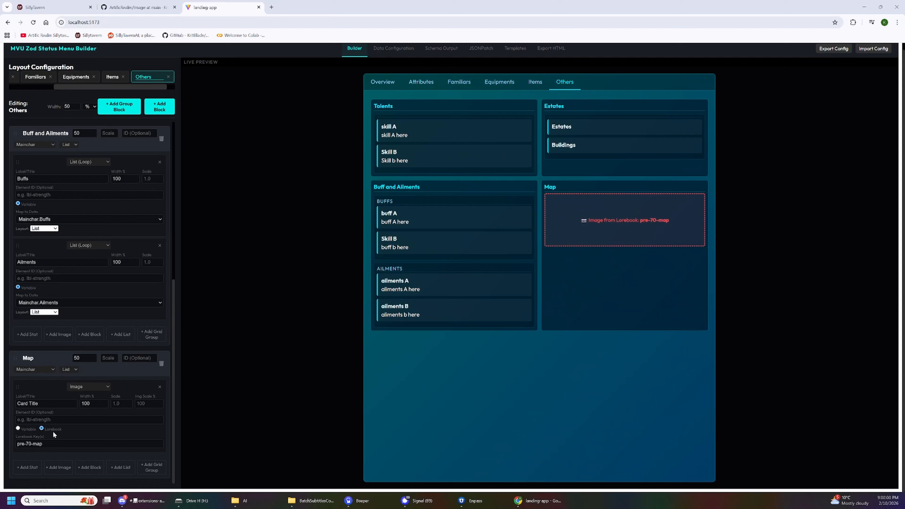
# Try the variable Mainchar.Image as the Map block's image source, and switch back to the Lorebook source with the key pre-70-map.
pyautogui.click(25, 430)
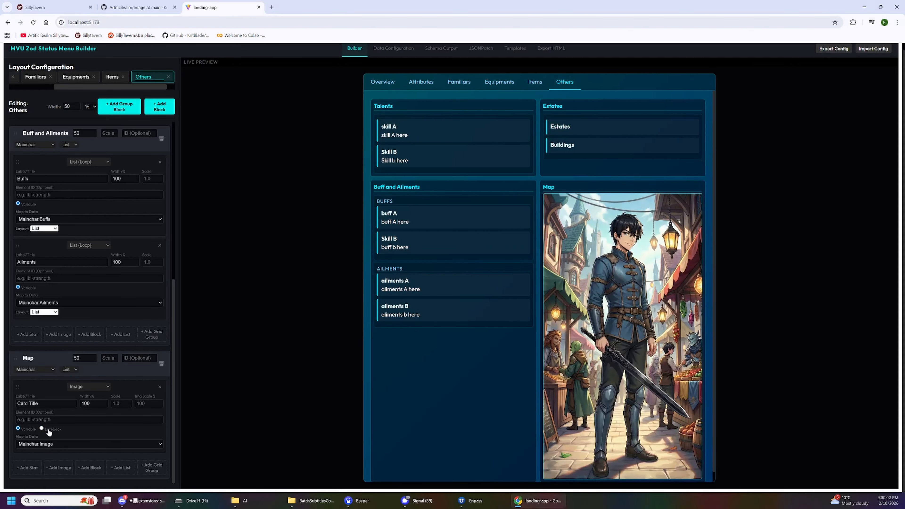
pyautogui.click(49, 431)
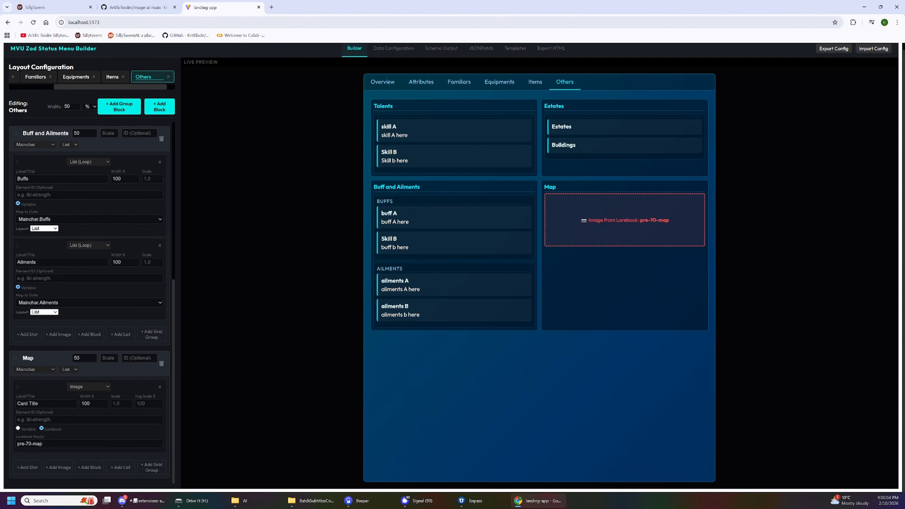
pyautogui.moveTo(61, 444); pyautogui.dragTo(17, 444)
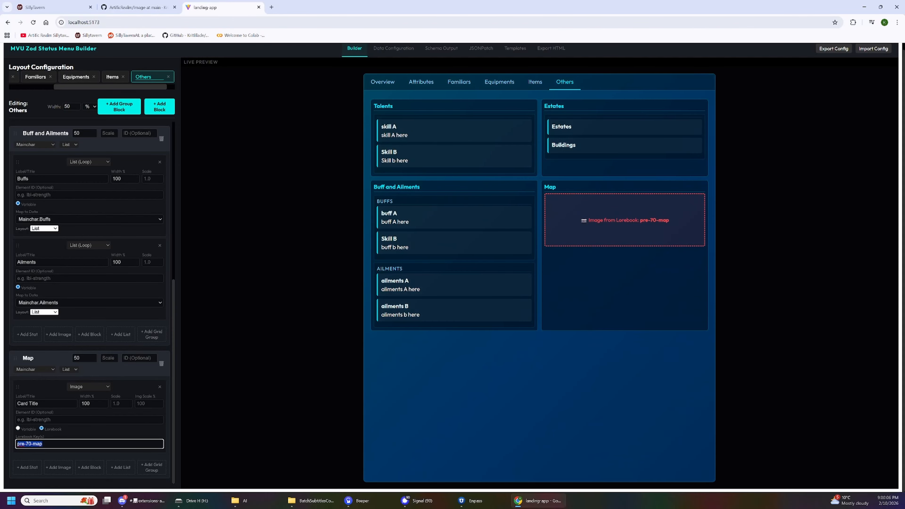
pyautogui.click(67, 444)
# In SillyTavern, examine the image URL stored in the pre-70-map lorebook entry and close the lorebook.
pyautogui.click(50, 7)
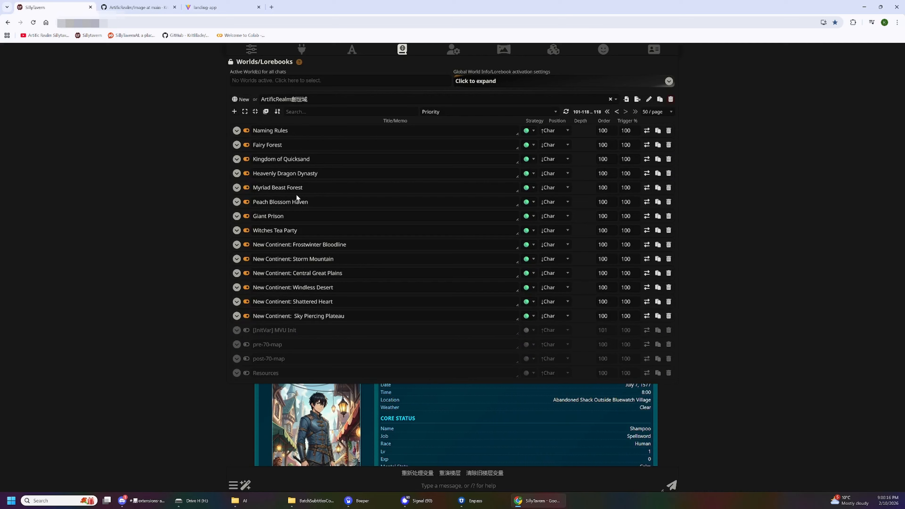
pyautogui.click(237, 344)
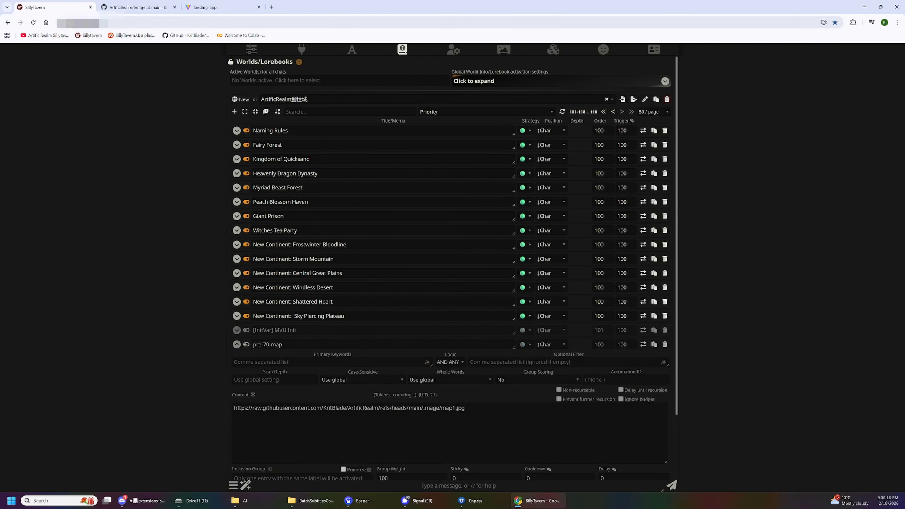
pyautogui.scroll(-1, 386, 323)
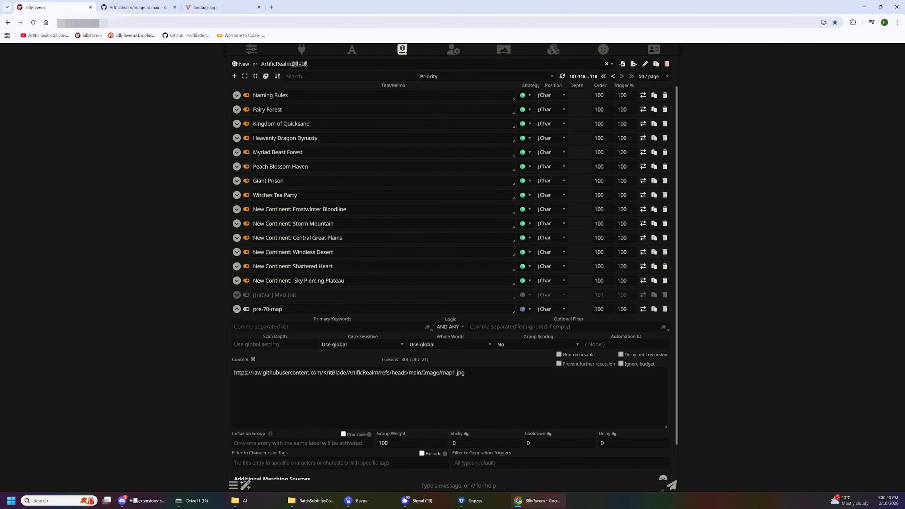
pyautogui.moveTo(465, 373); pyautogui.dragTo(226, 370)
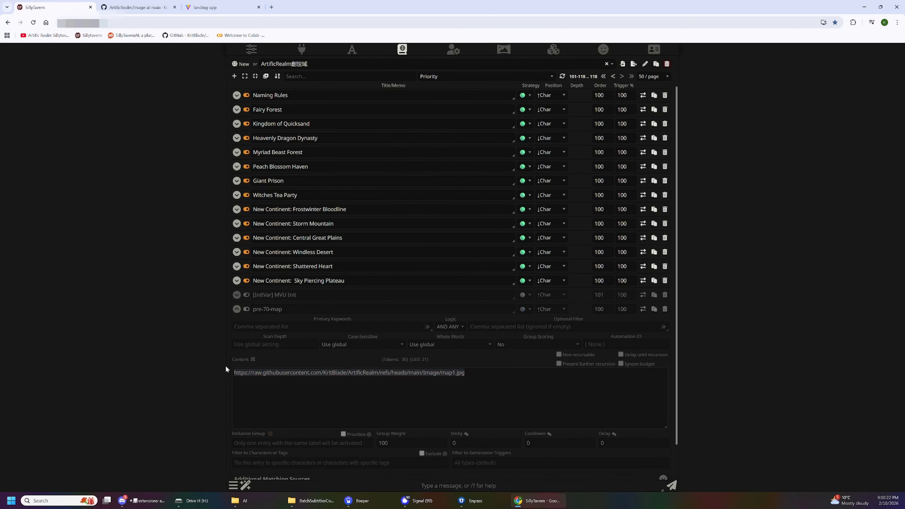
pyautogui.click(369, 373)
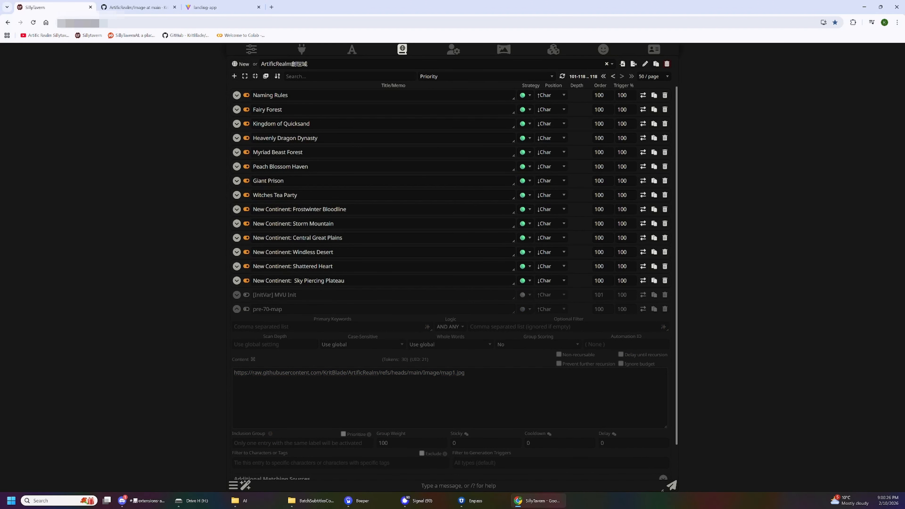
pyautogui.click(180, 112)
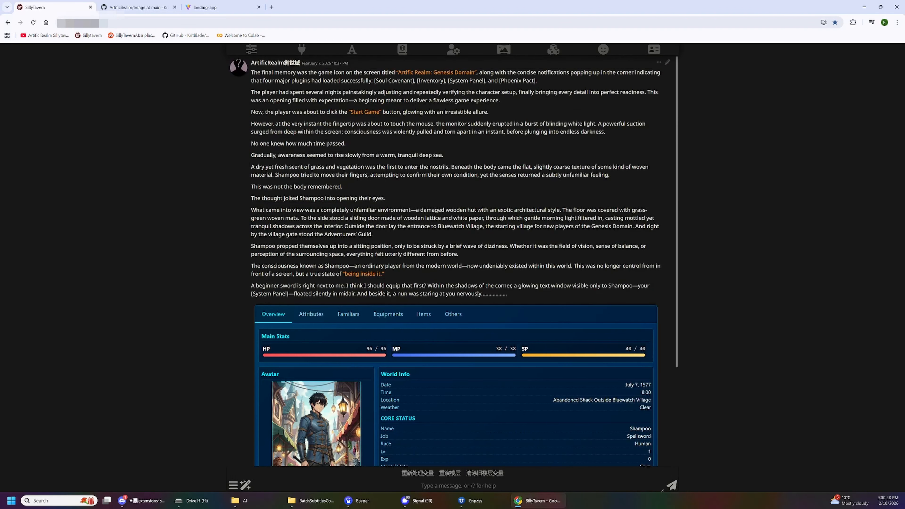
# View the Map block in the chat status menu's Others section, enlarge the map image and close it again.
pyautogui.click(453, 315)
pyautogui.scroll(-2, 519, 317)
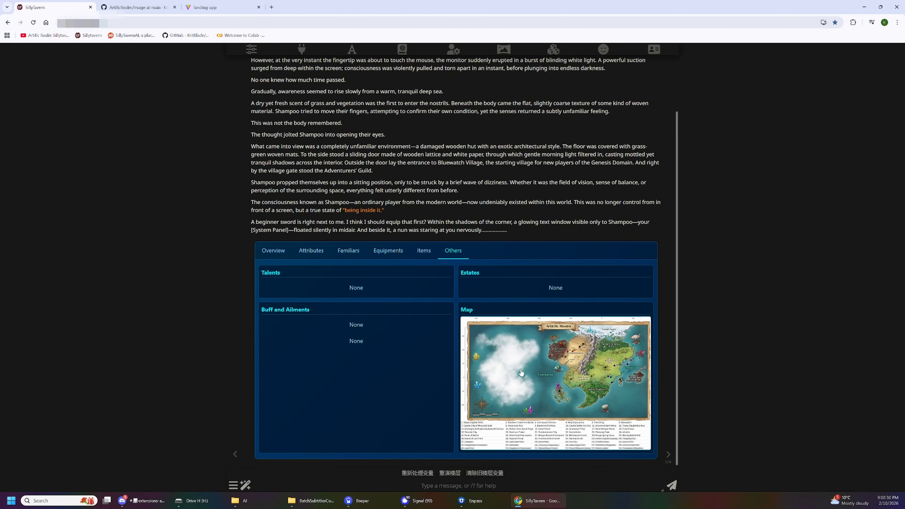
pyautogui.click(562, 371)
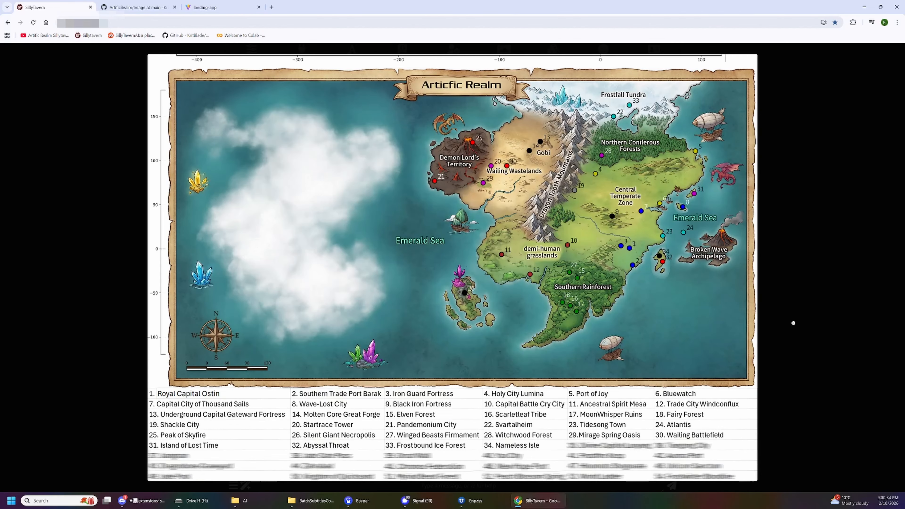
pyautogui.click(794, 323)
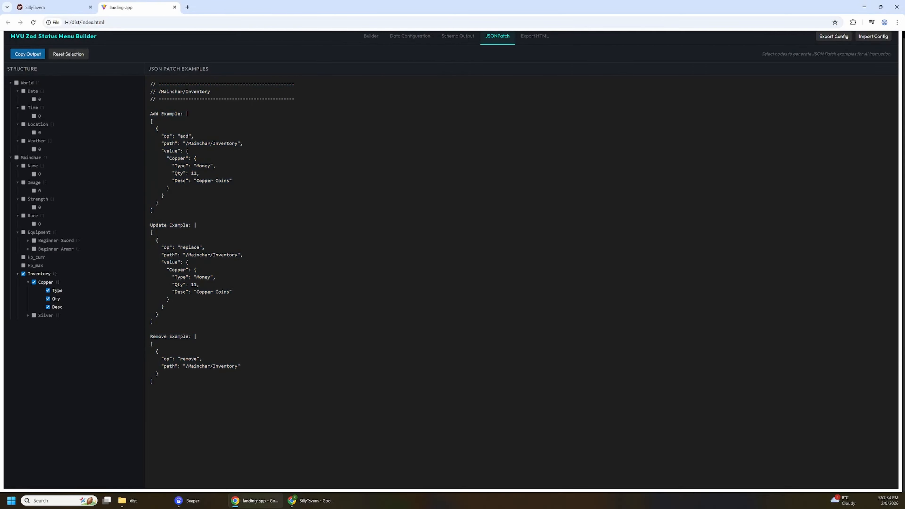
# In the MVU Zod Status Menu Builder, generate the status menu's HTML export and copy it to the clipboard.
pyautogui.click(524, 37)
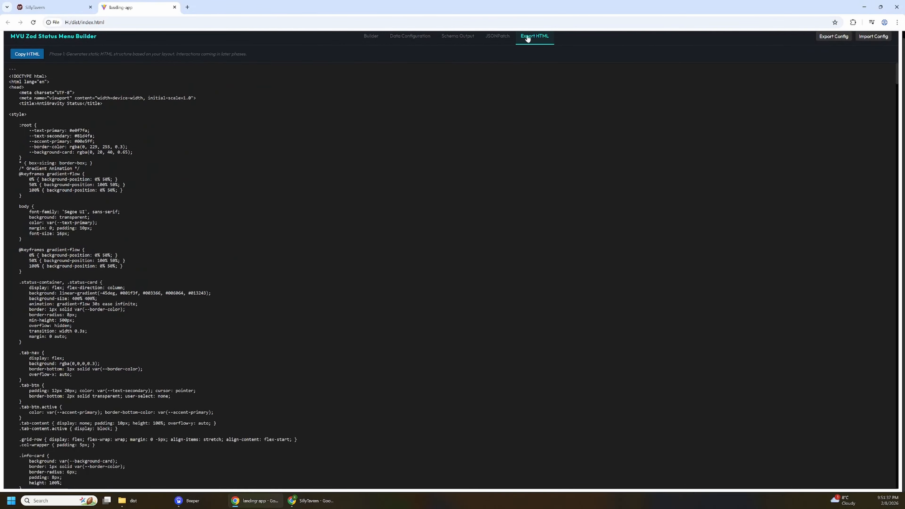
pyautogui.click(33, 58)
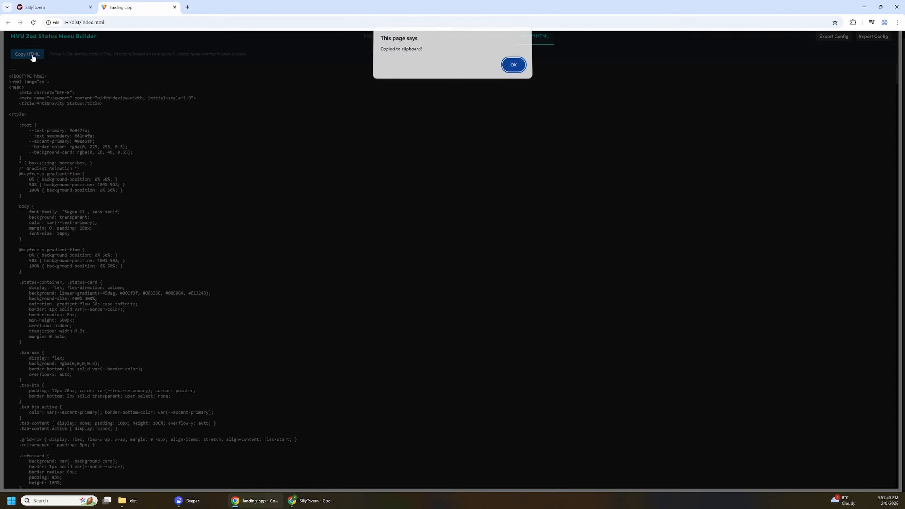
pyautogui.click(514, 66)
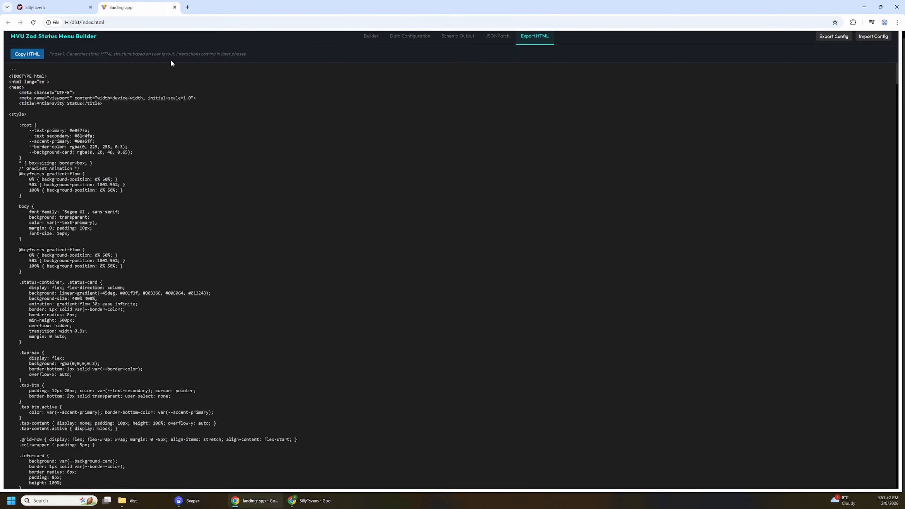
# In SillyTavern, replace the StatusMenu2 scoped regex script's replacement text with the copied HTML and save the script.
pyautogui.click(51, 7)
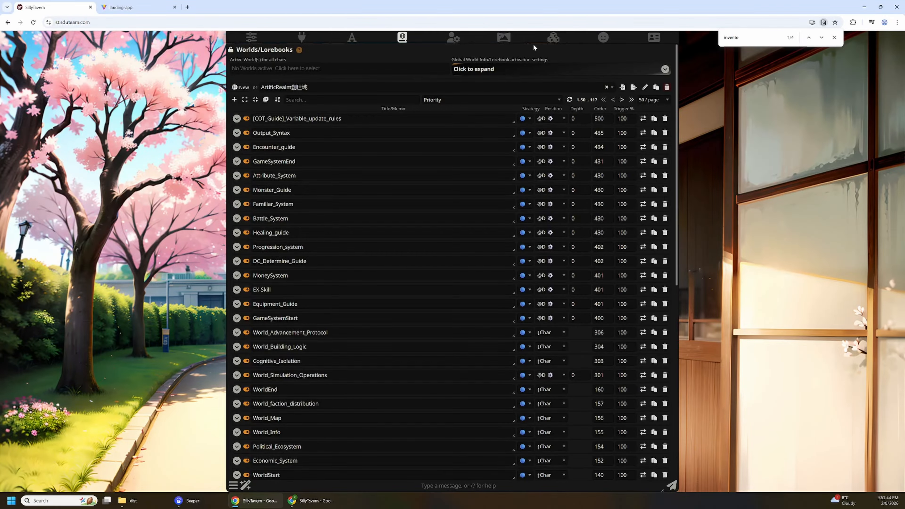
pyautogui.click(554, 37)
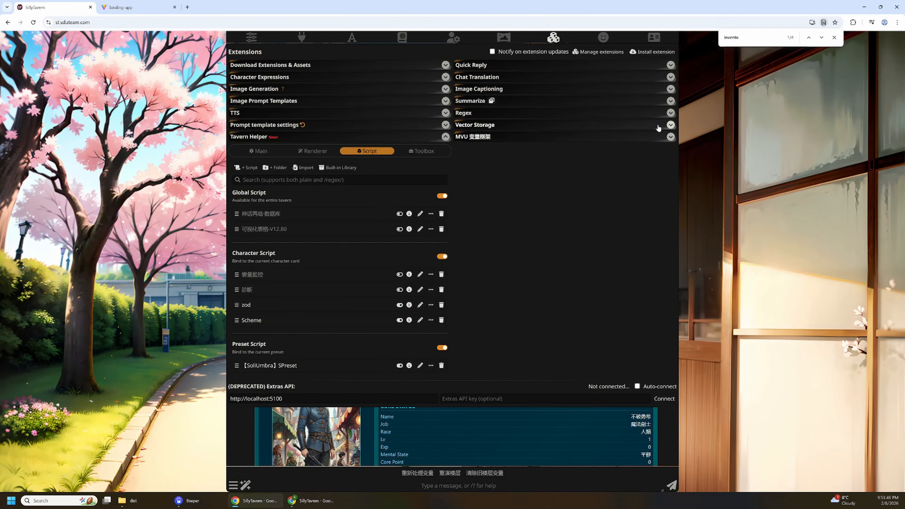
pyautogui.click(669, 113)
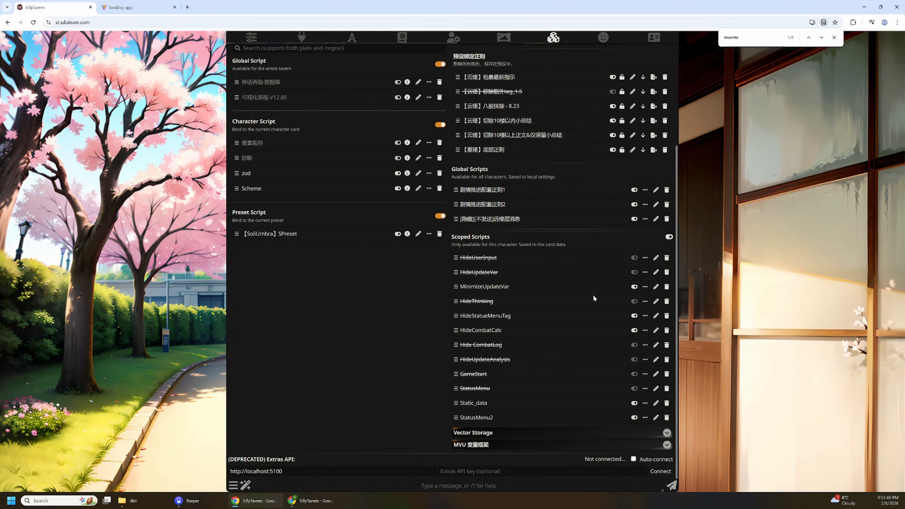
pyautogui.click(656, 418)
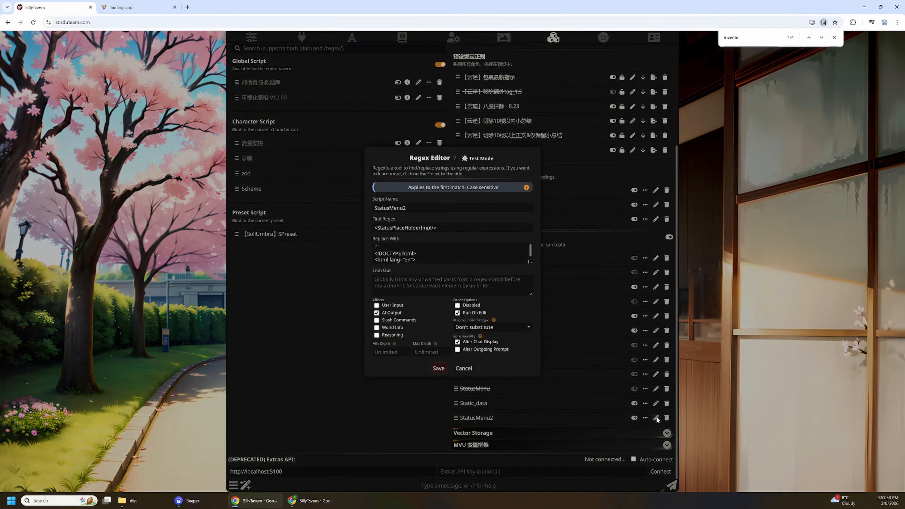
pyautogui.click(459, 255)
pyautogui.hotkey('ctrl', 'a')
pyautogui.hotkey('ctrl', 'v')
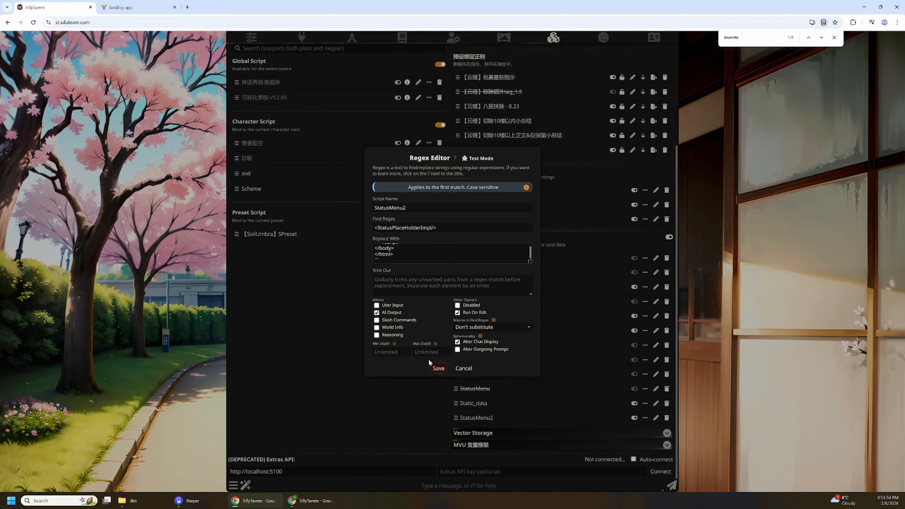
pyautogui.click(439, 369)
pyautogui.click(203, 311)
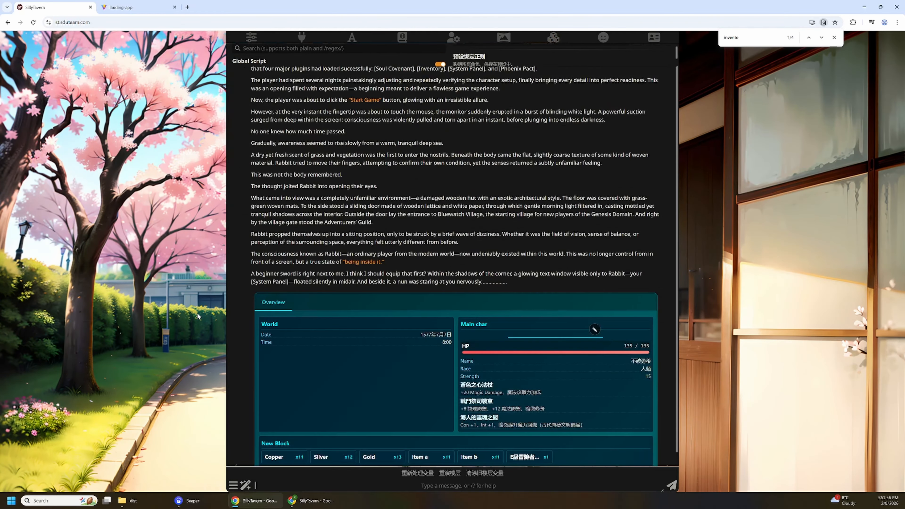
# Review the status menu in the chat and start a new chat, also deleting the current chat file.
pyautogui.scroll(-5, 335, 347)
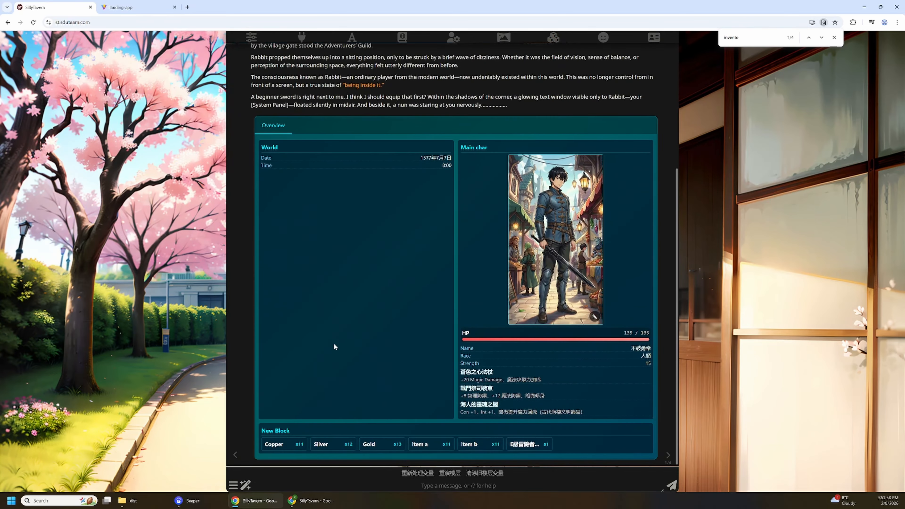
pyautogui.click(233, 486)
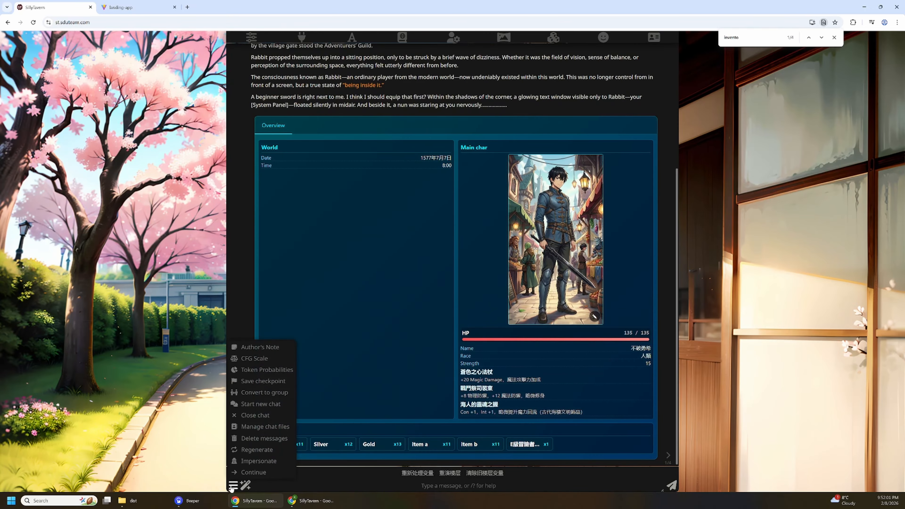
pyautogui.click(255, 404)
pyautogui.click(438, 260)
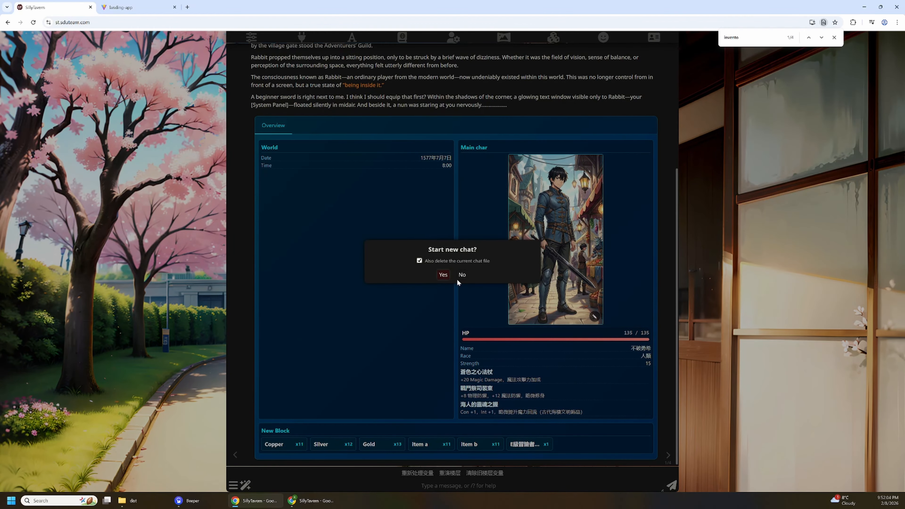
pyautogui.click(443, 275)
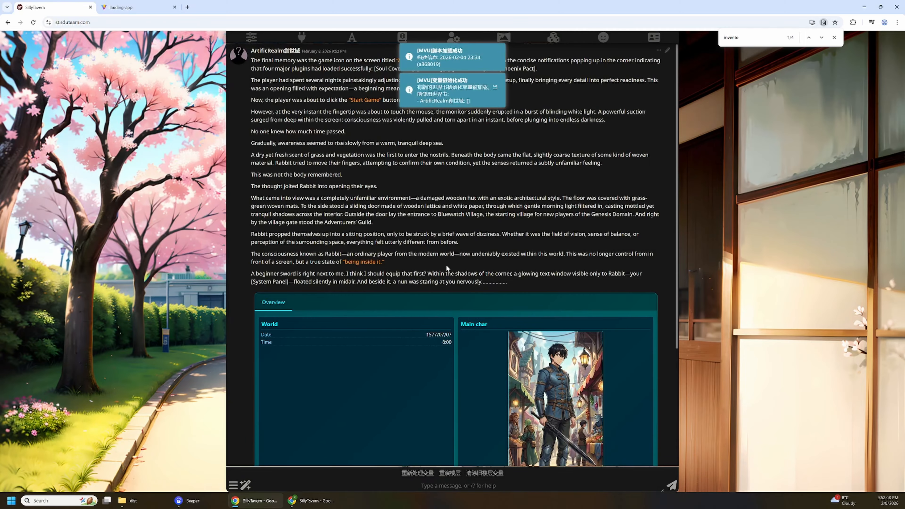
# Review the status menu in the new chat and examine its message variables in an enlarged Variable Manager.
pyautogui.scroll(-4, 444, 265)
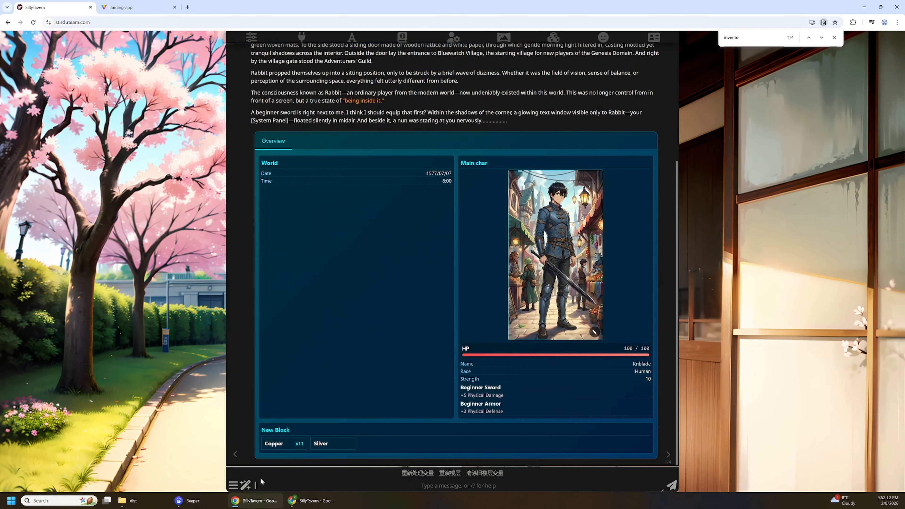
pyautogui.click(245, 485)
pyautogui.click(265, 463)
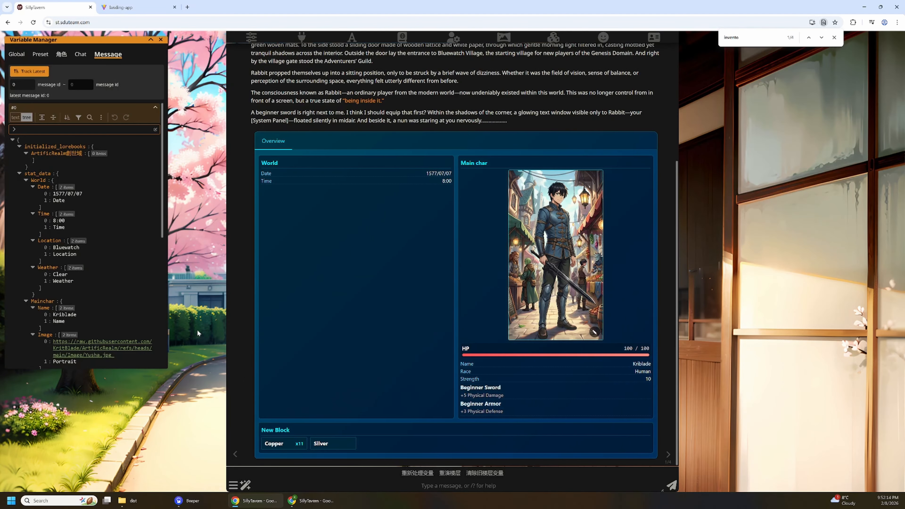
pyautogui.moveTo(166, 370); pyautogui.dragTo(218, 452)
pyautogui.scroll(-3, 101, 196)
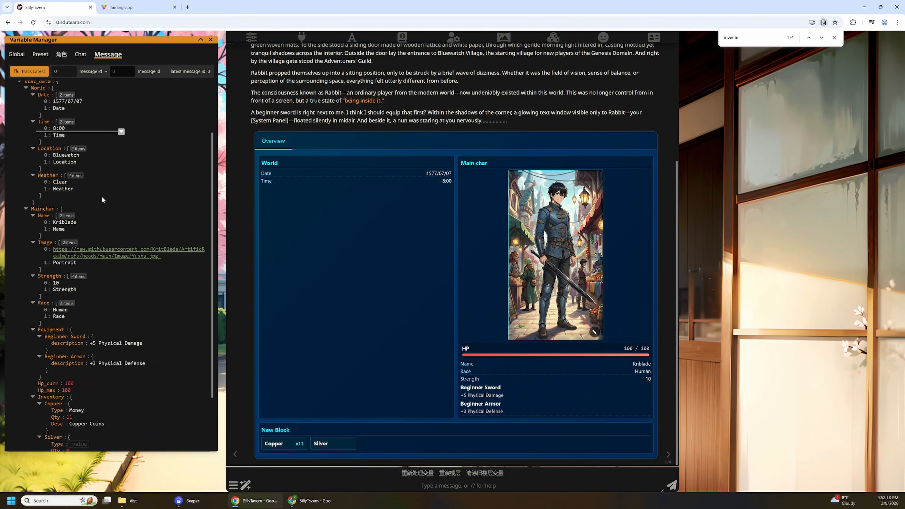
pyautogui.scroll(-1, 102, 196)
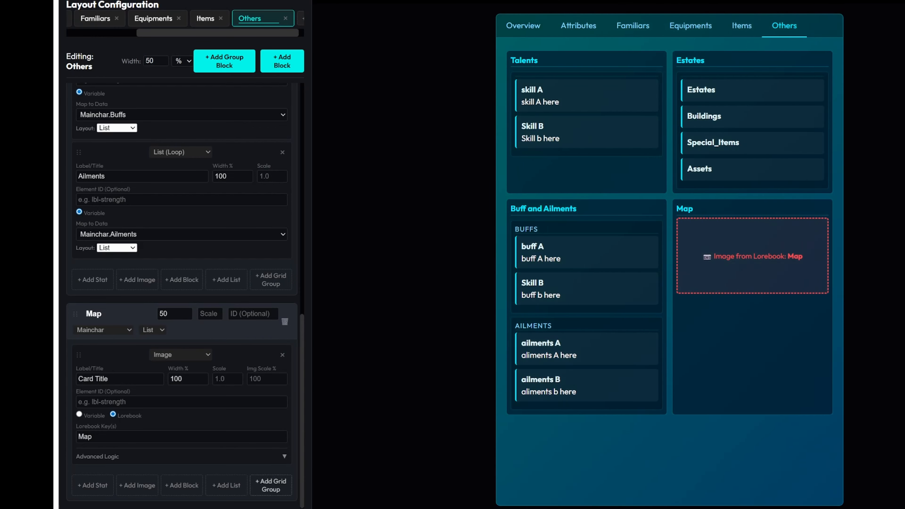
# In the MVU Zod Status Menu Builder, add a new block with a stat row to the Others section.
pyautogui.click(291, 61)
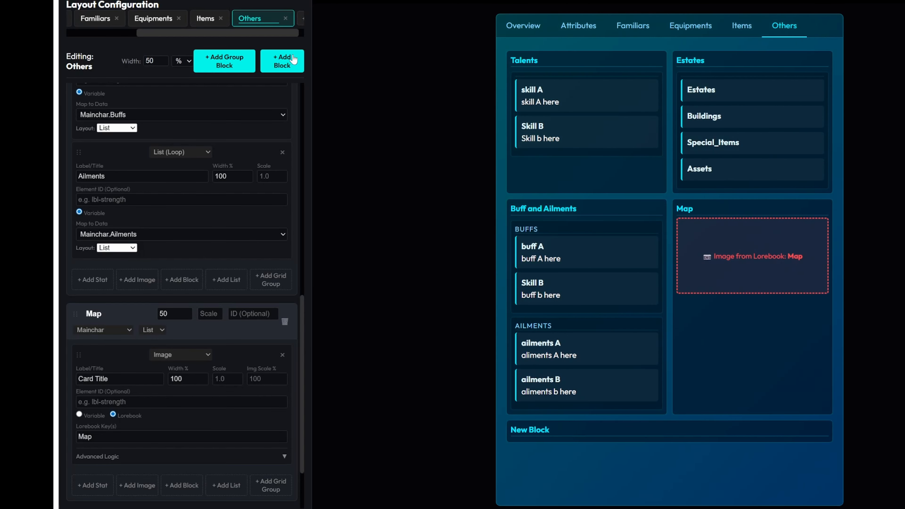
pyautogui.scroll(-2, 226, 250)
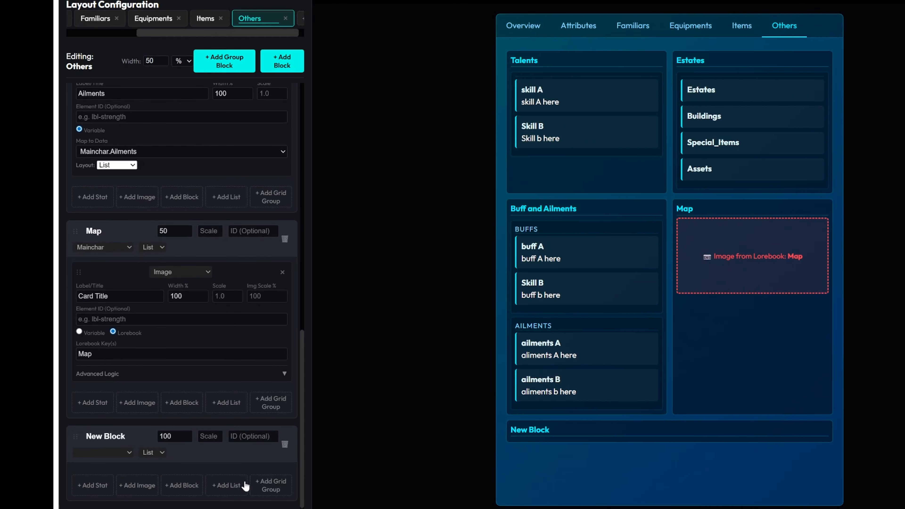
pyautogui.click(94, 491)
pyautogui.scroll(-3, 196, 450)
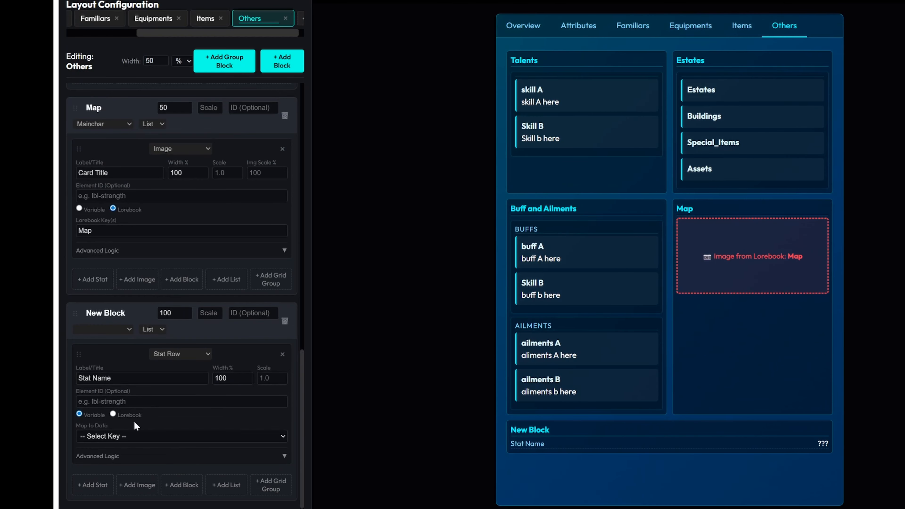
# Label the new stat row Map URL and source it from the lorebook with the key MapURL, expanding its advanced logic.
pyautogui.click(129, 417)
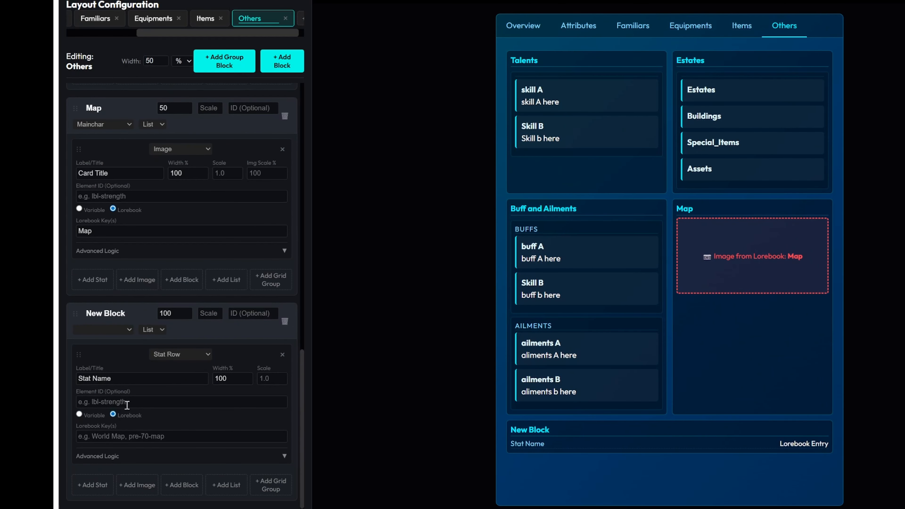
pyautogui.tripleClick(141, 377)
pyautogui.write('M')
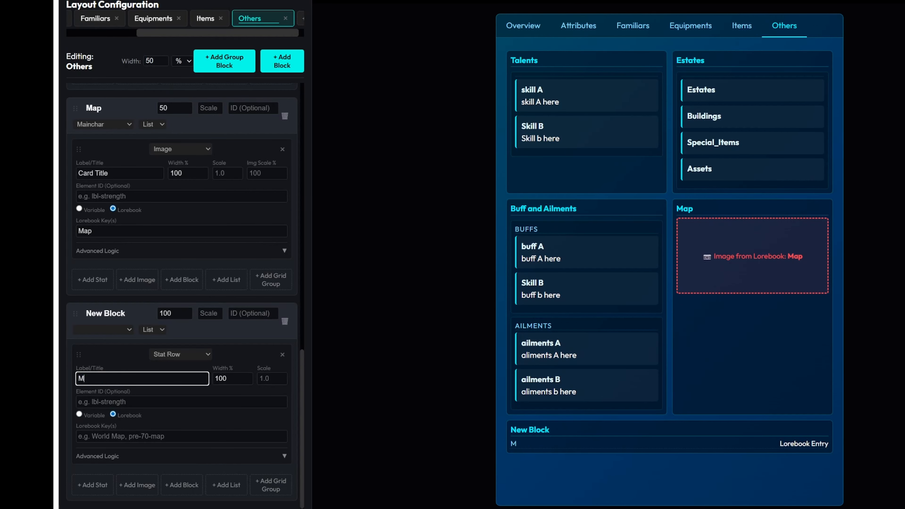
pyautogui.write('ap URL')
pyautogui.click(114, 459)
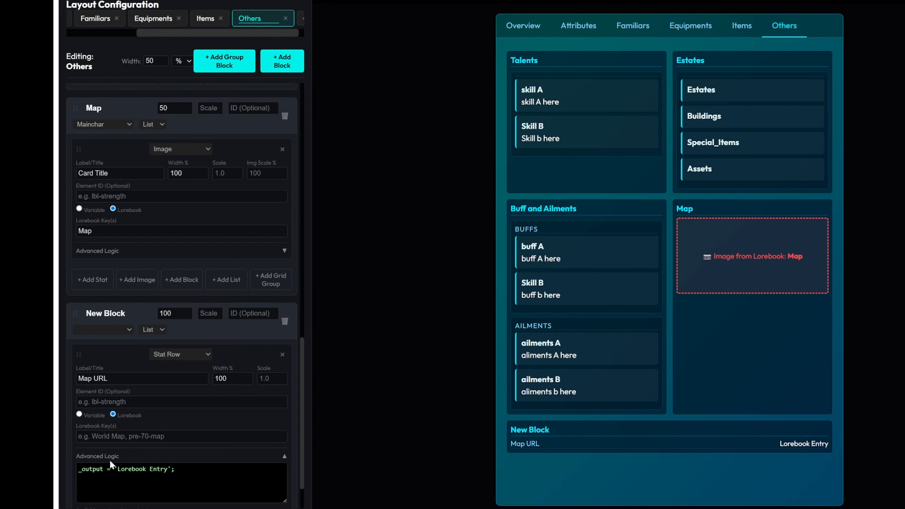
pyautogui.click(143, 434)
pyautogui.write('MapURL')
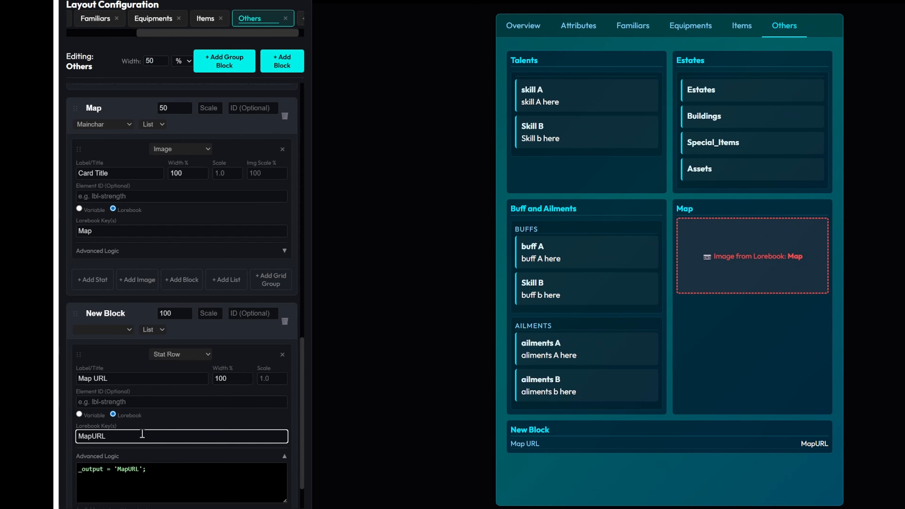
# Replace the Map URL row's advanced logic with the pasted expression choosing 'post-70-map' when Mainchar.Level exceeds 70, otherwise 'pre-70-map'.
pyautogui.click(180, 477)
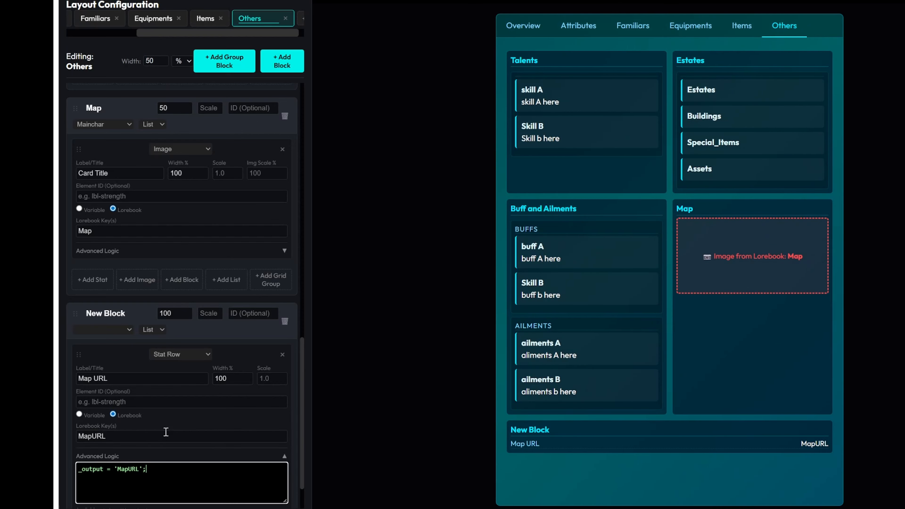
pyautogui.moveTo(185, 469); pyautogui.dragTo(58, 466)
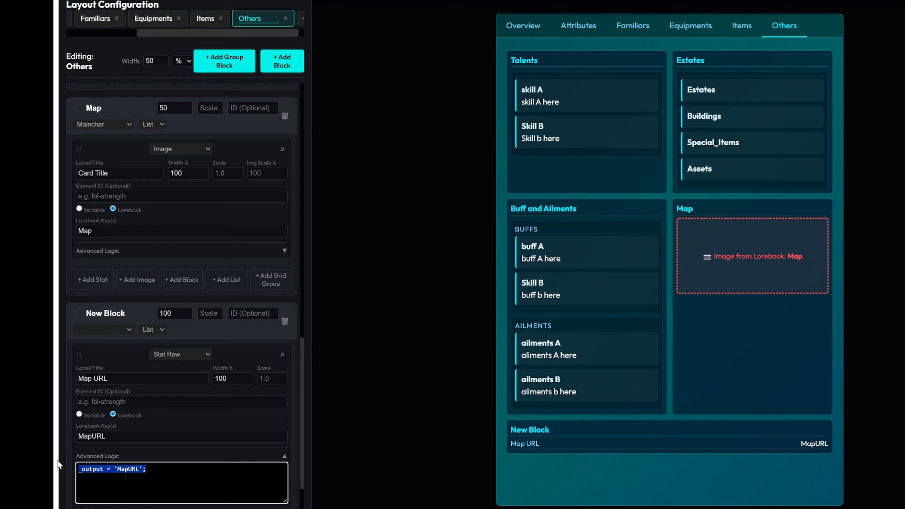
pyautogui.write("_output = getV(root, 'Mainchar.Level', 0) > 70 ? 'post-70-map' : 'pre-70-map';")
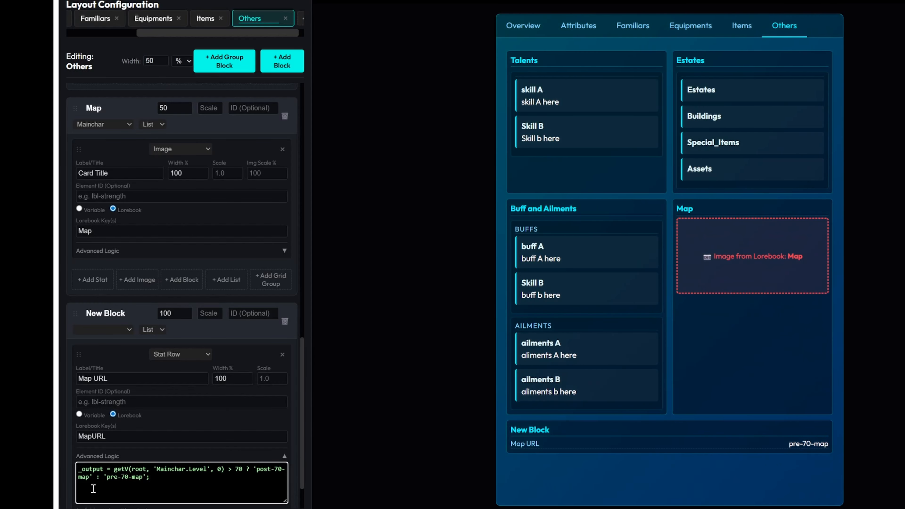
pyautogui.doubleClick(143, 469)
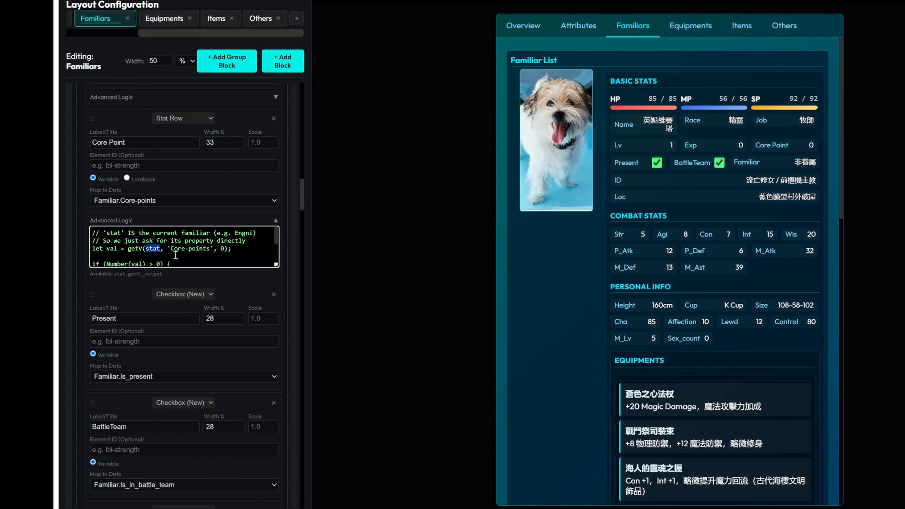
# Examine how getV reads stat properties in the advanced logic of the Core Point and Familiar stat rows in the Familiars section.
pyautogui.moveTo(170, 249); pyautogui.dragTo(213, 251)
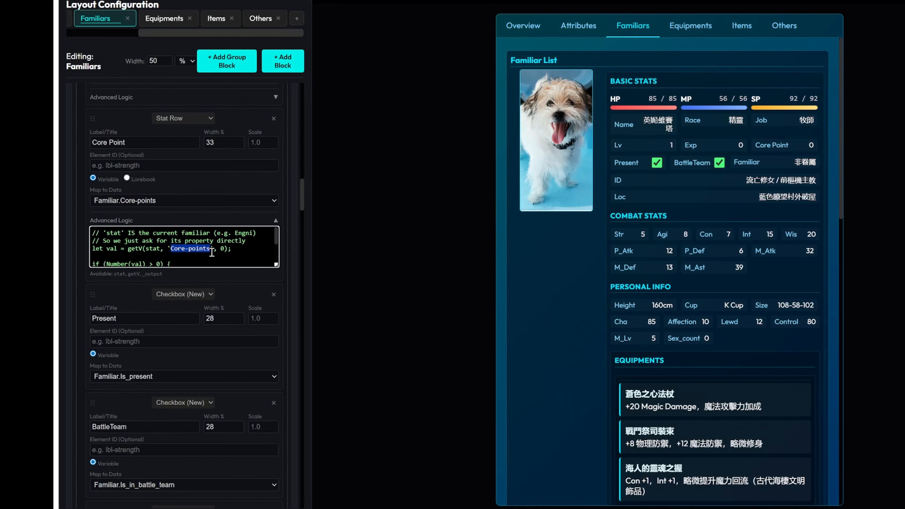
pyautogui.scroll(-2, 214, 259)
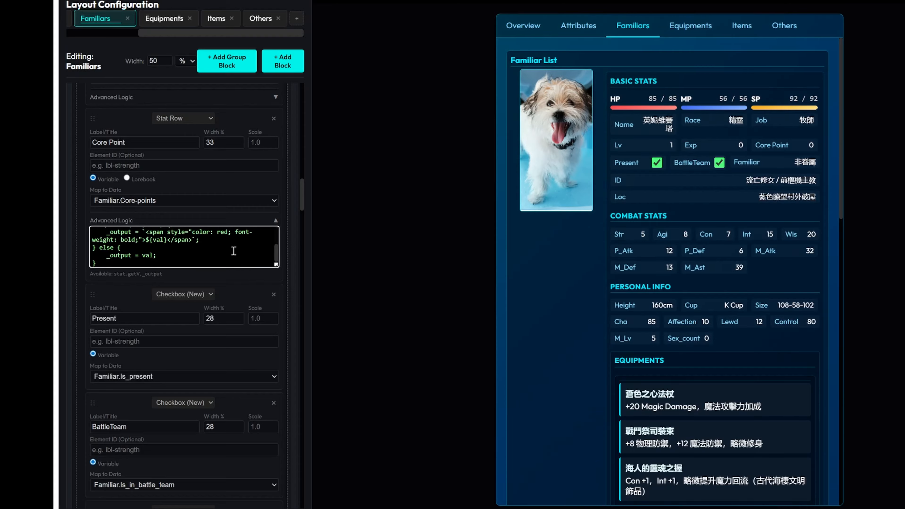
pyautogui.moveTo(277, 266); pyautogui.dragTo(277, 316)
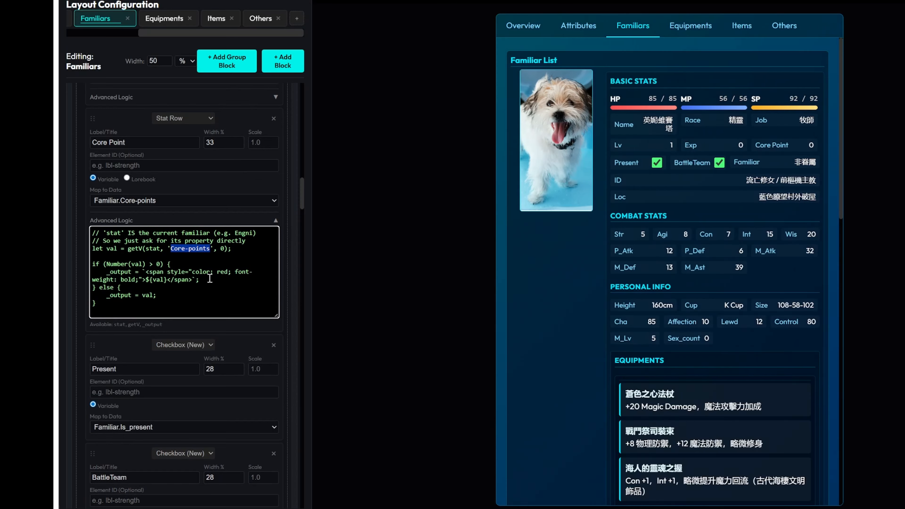
pyautogui.click(226, 264)
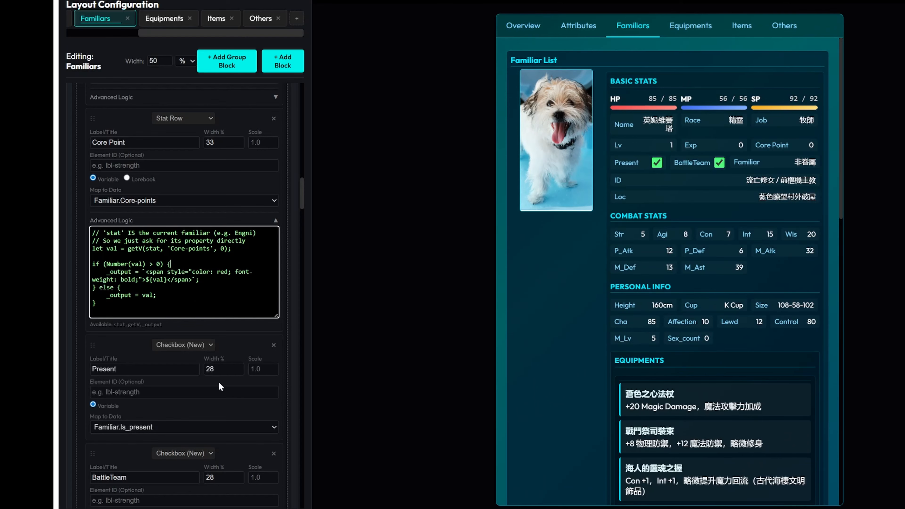
pyautogui.scroll(-4, 218, 380)
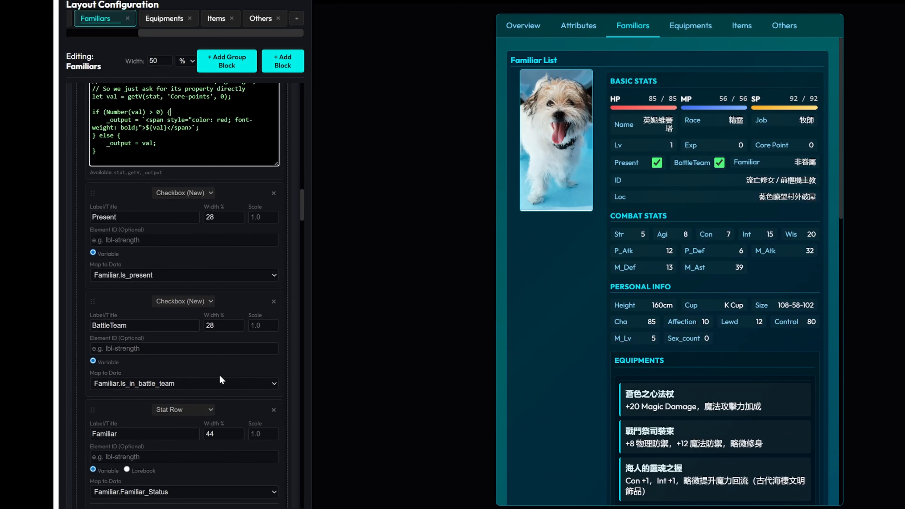
pyautogui.scroll(-3, 214, 373)
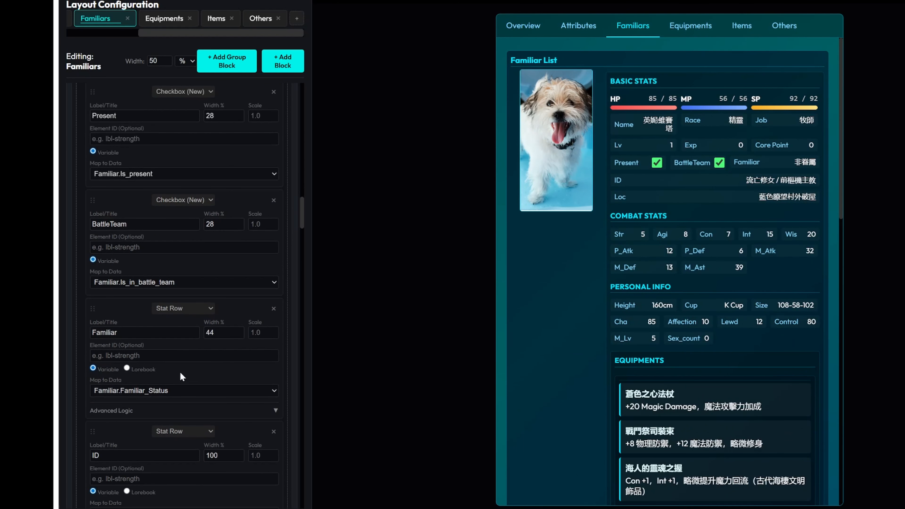
pyautogui.click(161, 411)
pyautogui.scroll(-3, 228, 334)
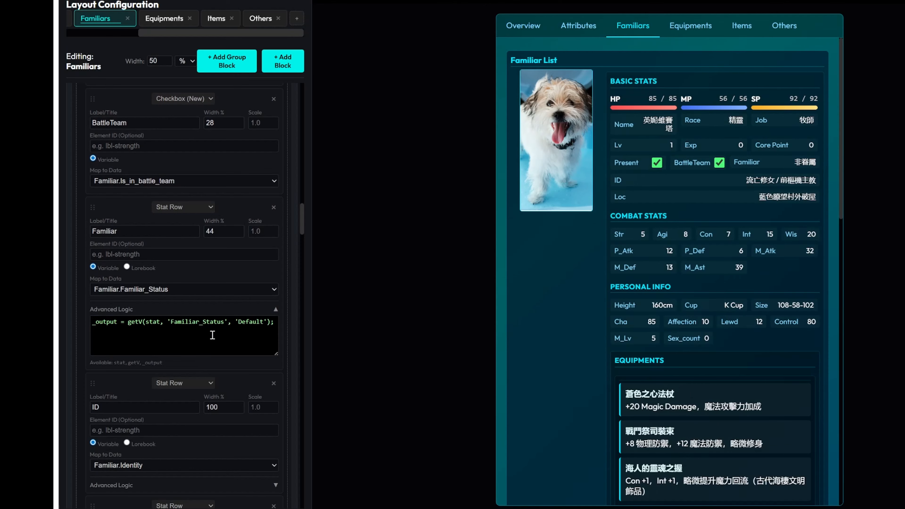
pyautogui.doubleClick(152, 322)
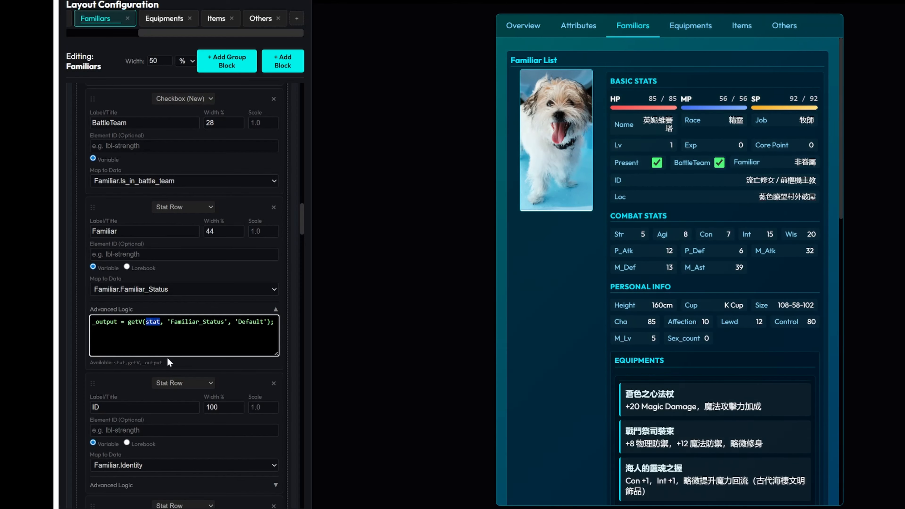
pyautogui.moveTo(171, 322); pyautogui.dragTo(221, 322)
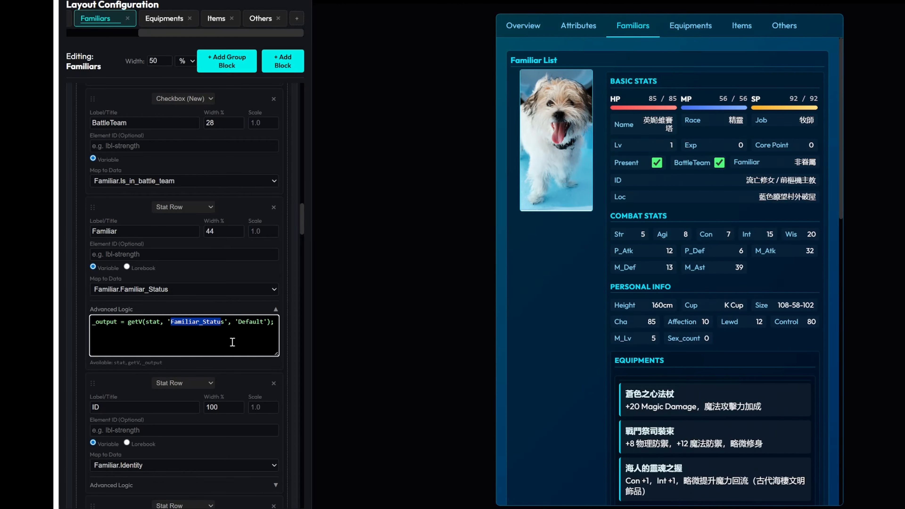
# Examine the root and Mainchar.Level arguments in the Map URL row's logic in Others, and open the Map image's advanced logic.
pyautogui.click(263, 17)
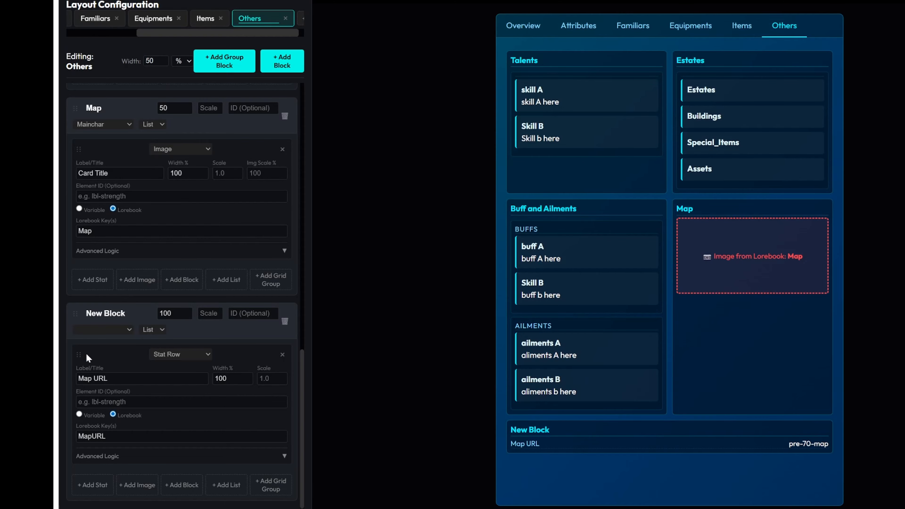
pyautogui.click(151, 457)
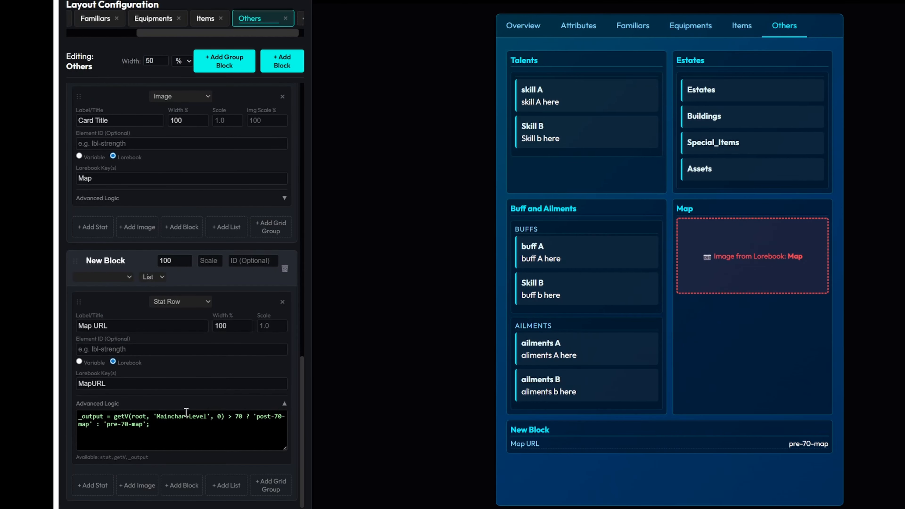
pyautogui.doubleClick(137, 420)
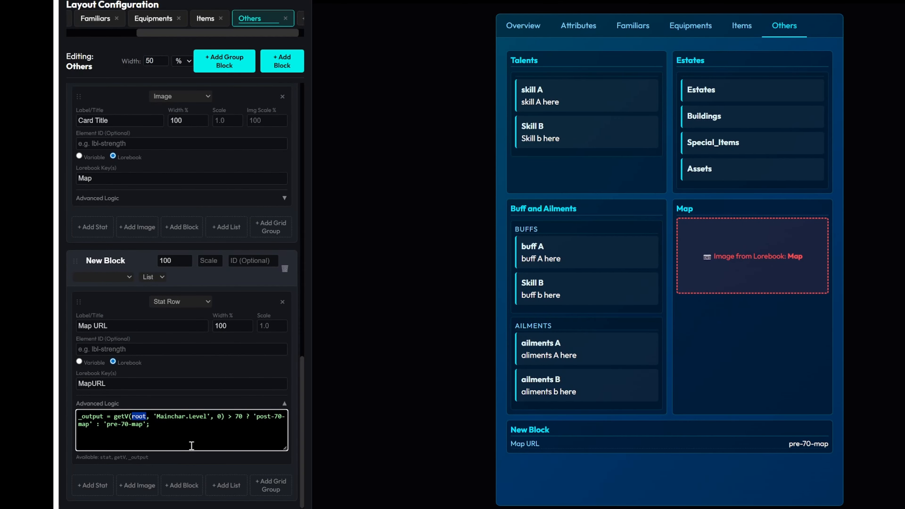
pyautogui.moveTo(157, 416); pyautogui.dragTo(206, 417)
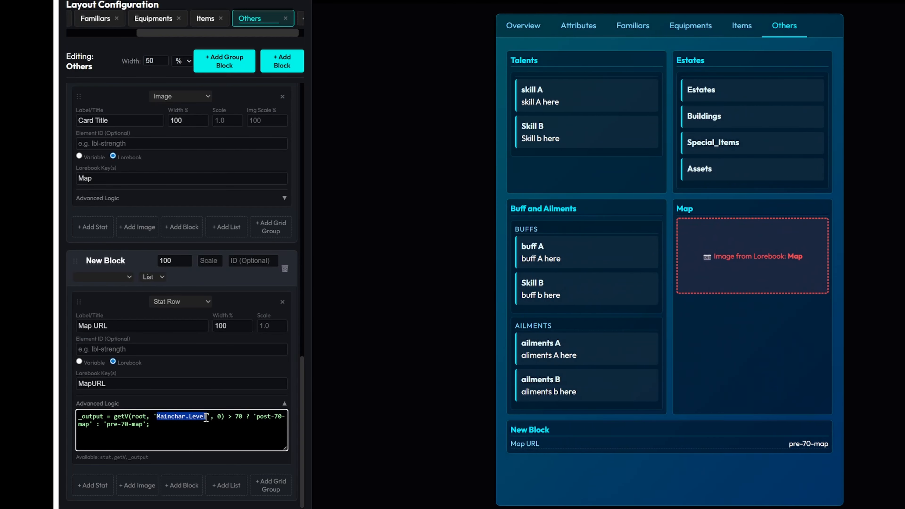
pyautogui.click(211, 443)
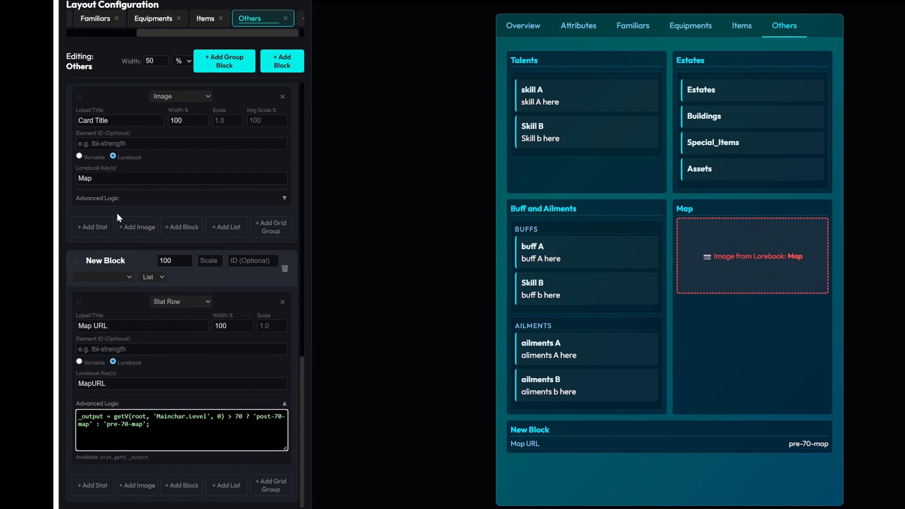
pyautogui.click(129, 199)
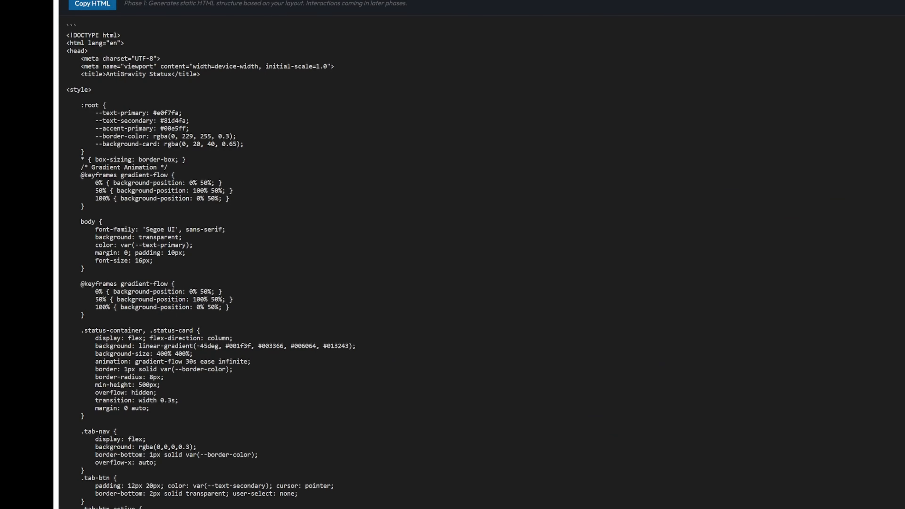
# Copy the generated status menu HTML, switch to SillyTavern, and replace the StatusMenu2 scoped regex script's replacement text with it, saving the script.
pyautogui.click(87, 7)
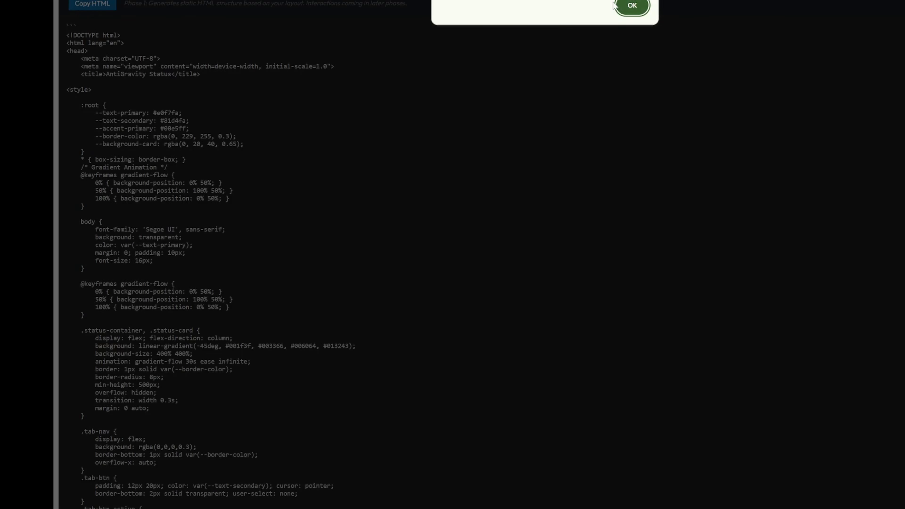
pyautogui.click(633, 5)
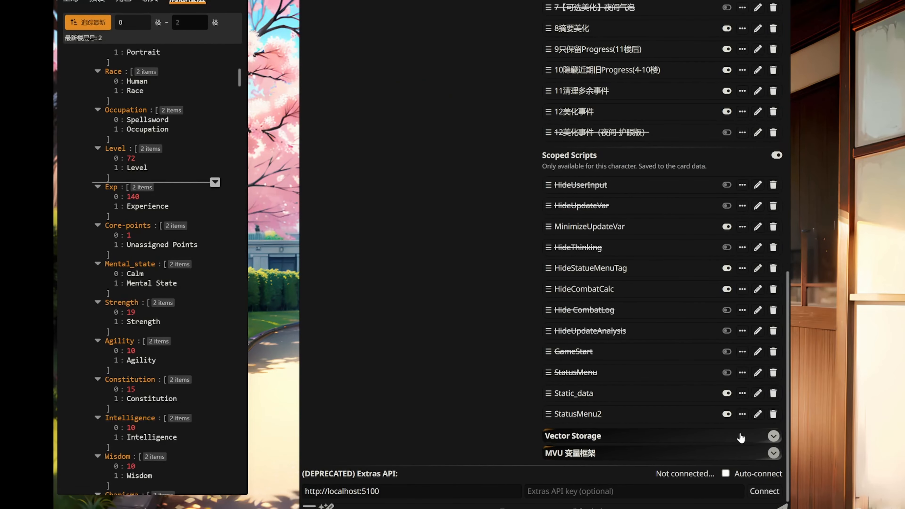
pyautogui.click(757, 415)
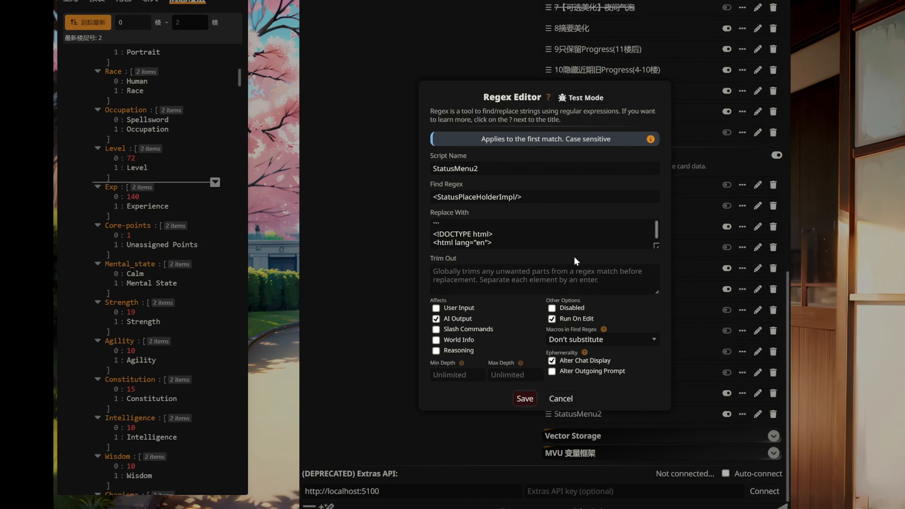
pyautogui.click(546, 236)
pyautogui.hotkey('ctrl', 'a')
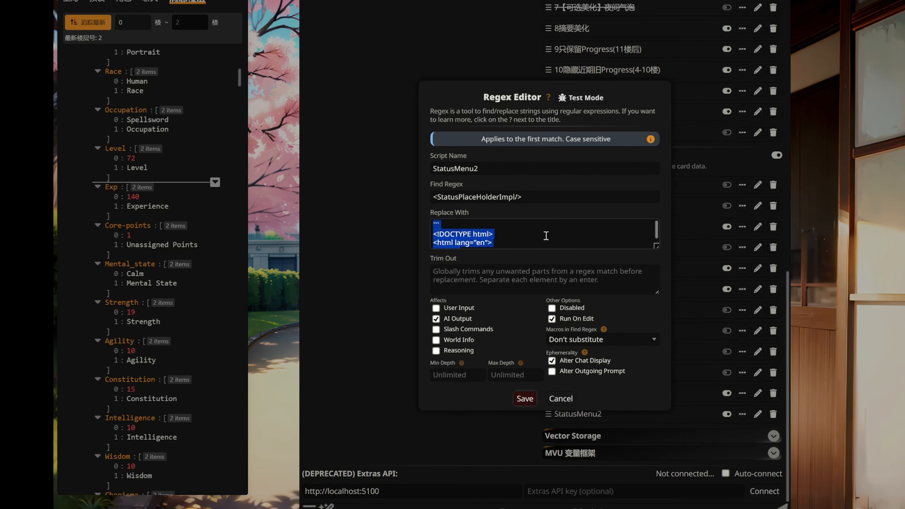
pyautogui.hotkey('ctrl', 'v')
pyautogui.click(525, 399)
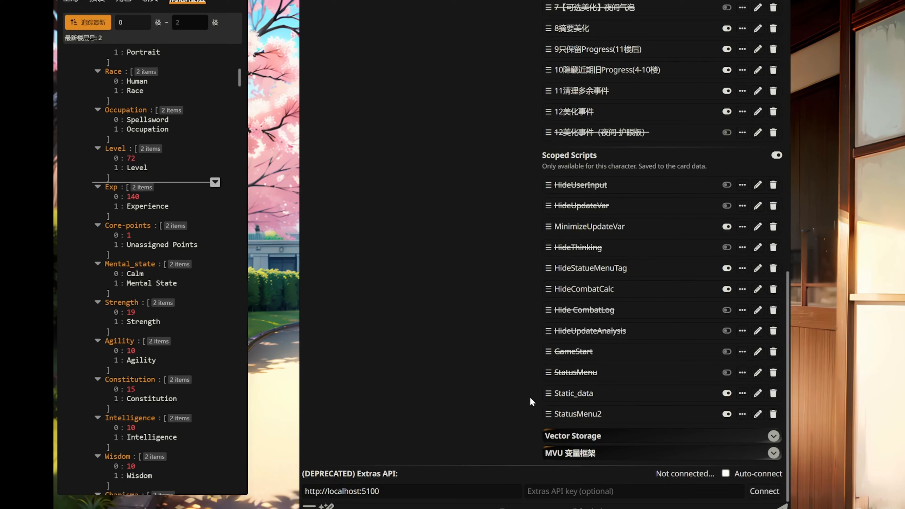
# Return to the chat, open the status menu's Others section and examine the URL in its Map URL row.
pyautogui.click(904, 337)
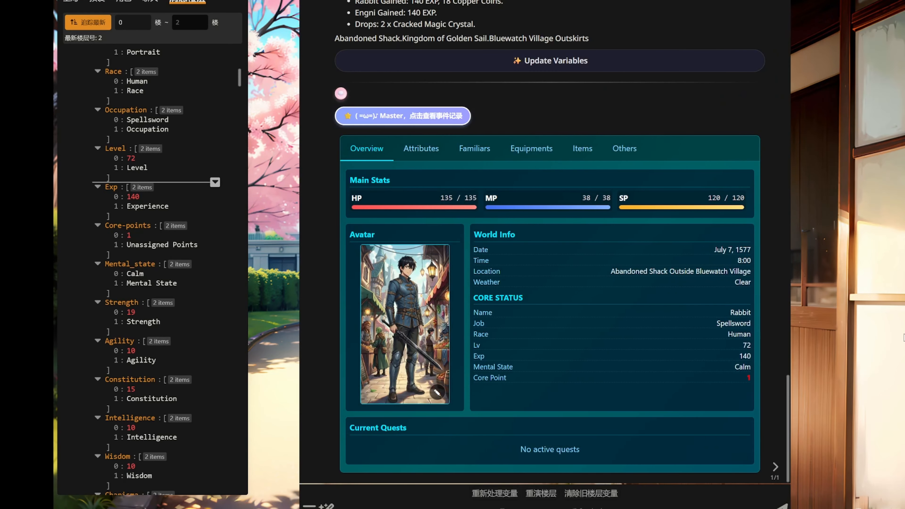
pyautogui.click(624, 154)
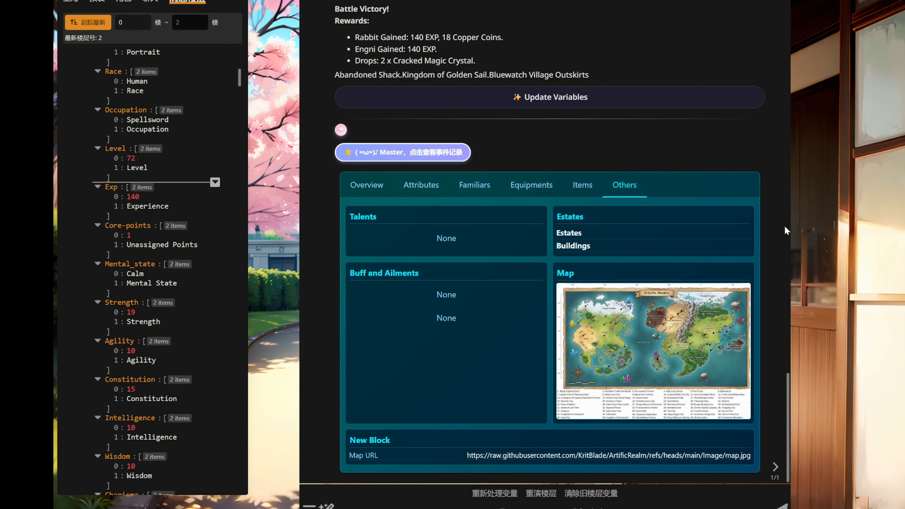
pyautogui.moveTo(467, 456); pyautogui.dragTo(751, 459)
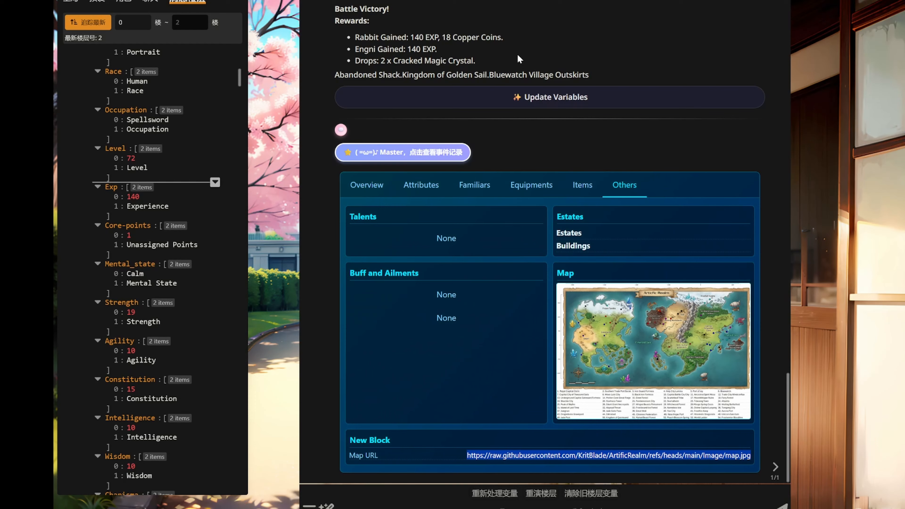
# Compare the image URLs in the pre-70-map and post-70-map entries of the ArtificRealm創世域 lorebook, and return to the chat.
pyautogui.click(490, 1)
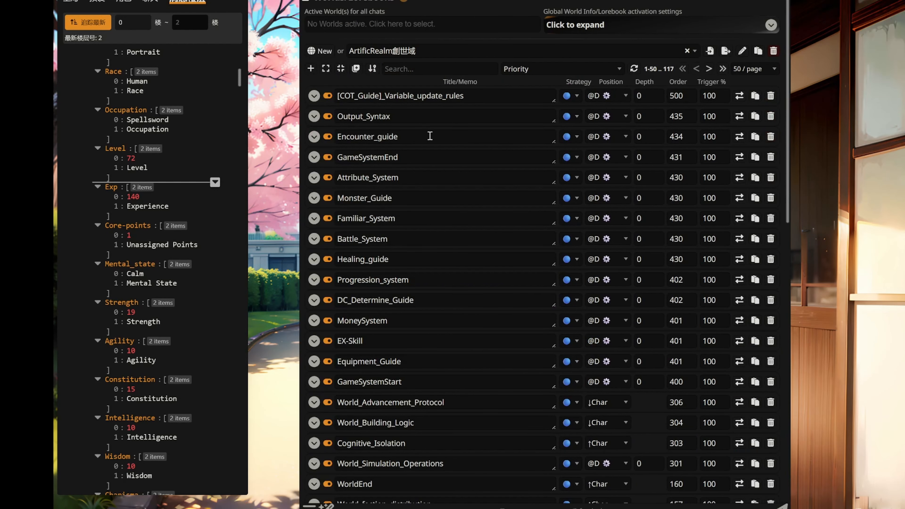
pyautogui.scroll(-1, 433, 140)
pyautogui.scroll(1, 510, 121)
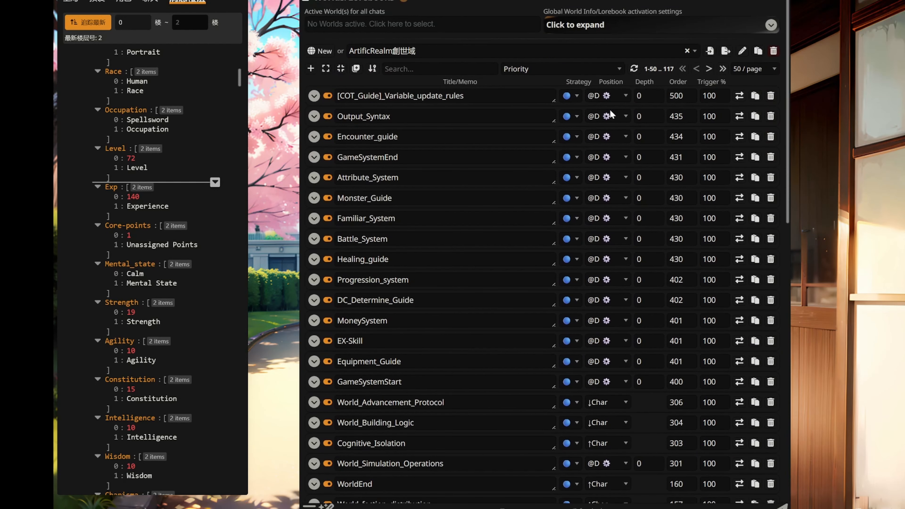
pyautogui.click(722, 68)
pyautogui.click(314, 361)
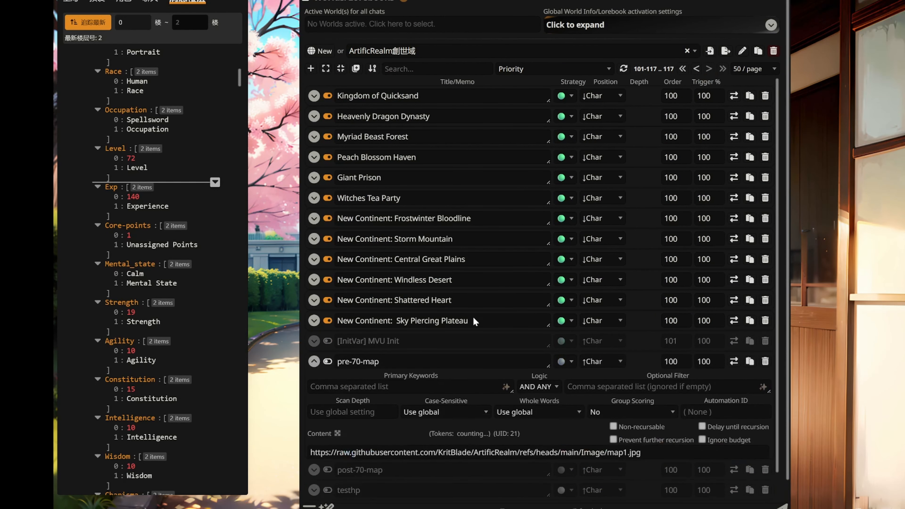
pyautogui.scroll(-5, 513, 313)
pyautogui.click(313, 447)
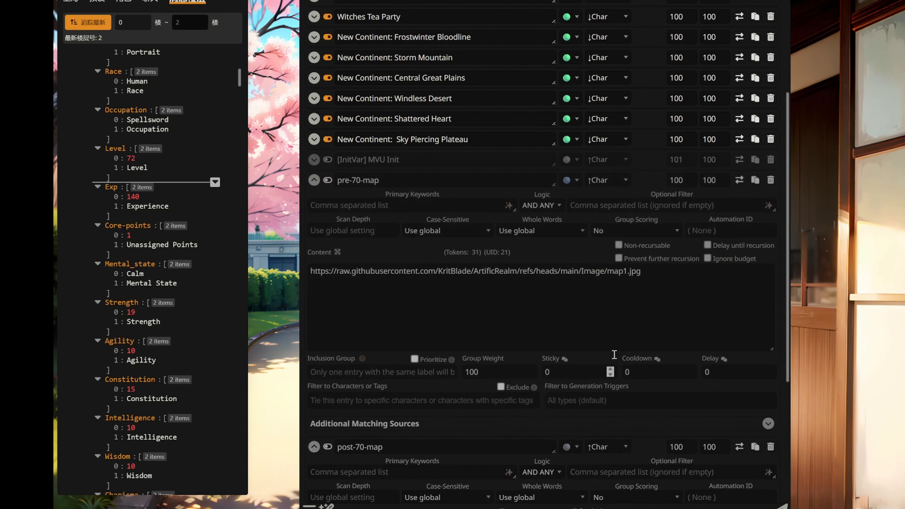
pyautogui.scroll(-3, 672, 291)
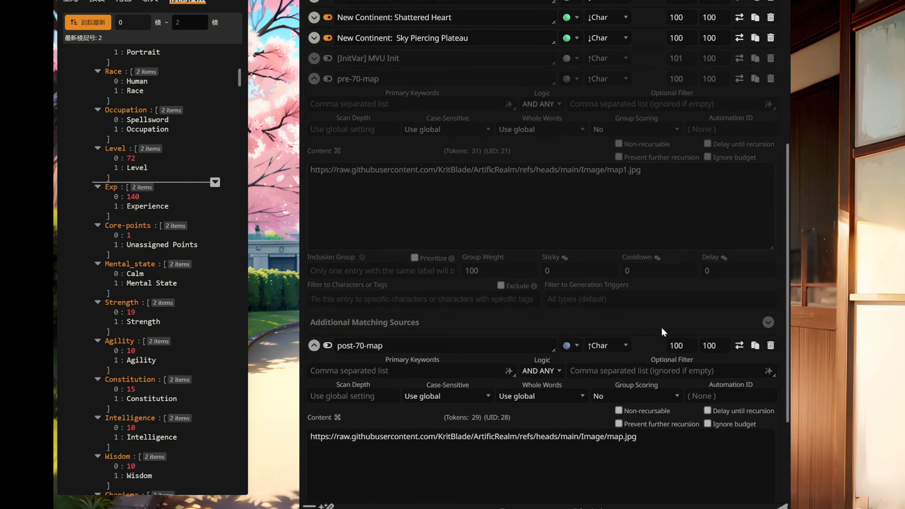
pyautogui.click(855, 290)
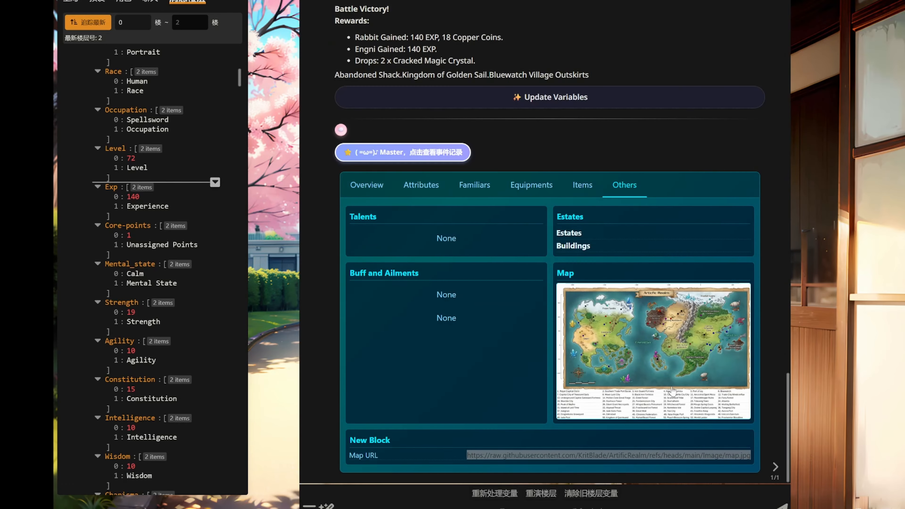
# Set Mainchar's Level value to 7 in the message variables.
pyautogui.click(619, 455)
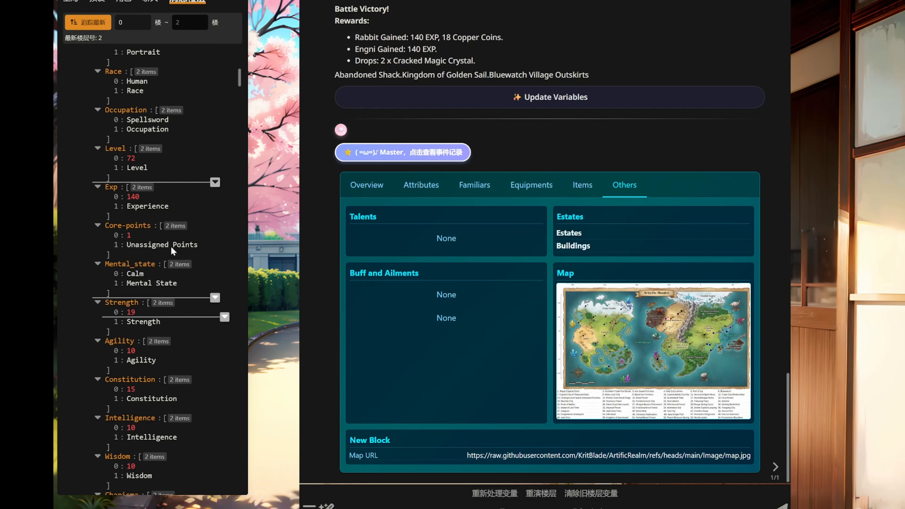
pyautogui.doubleClick(133, 158)
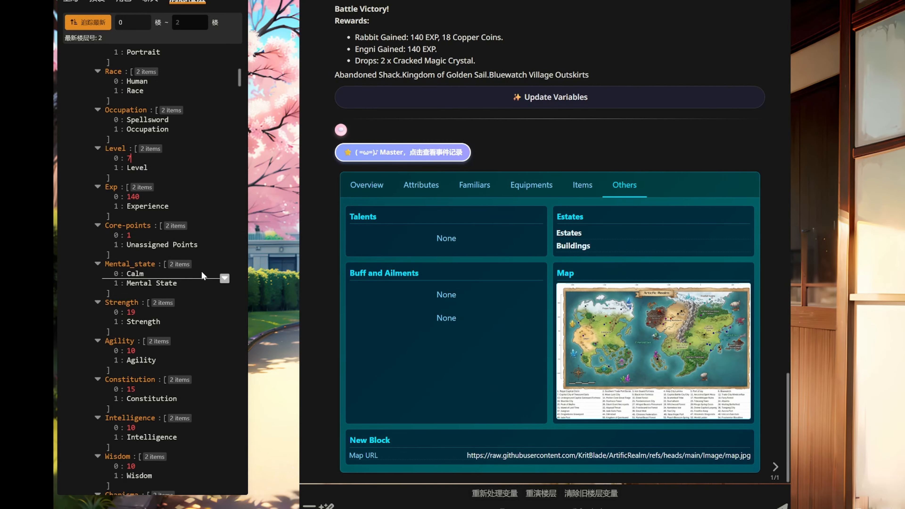
pyautogui.press('Return')
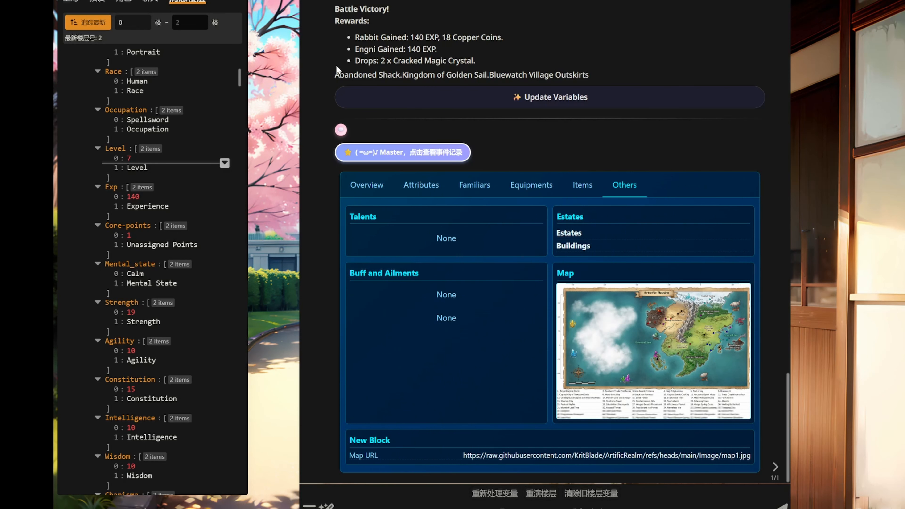
# Show the status menu's Overview section and set Mainchar's Core-points value to 0 in the message variables.
pyautogui.scroll(4, 177, 170)
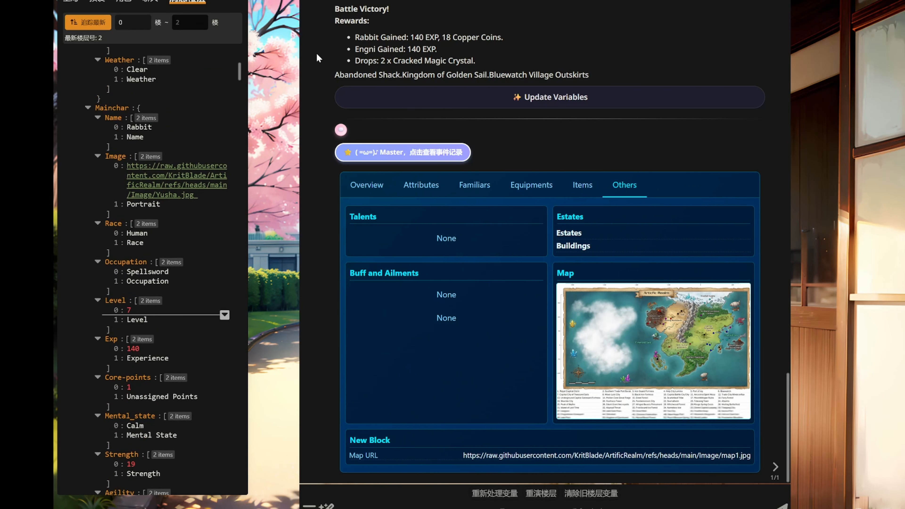
pyautogui.click(436, 187)
pyautogui.click(373, 233)
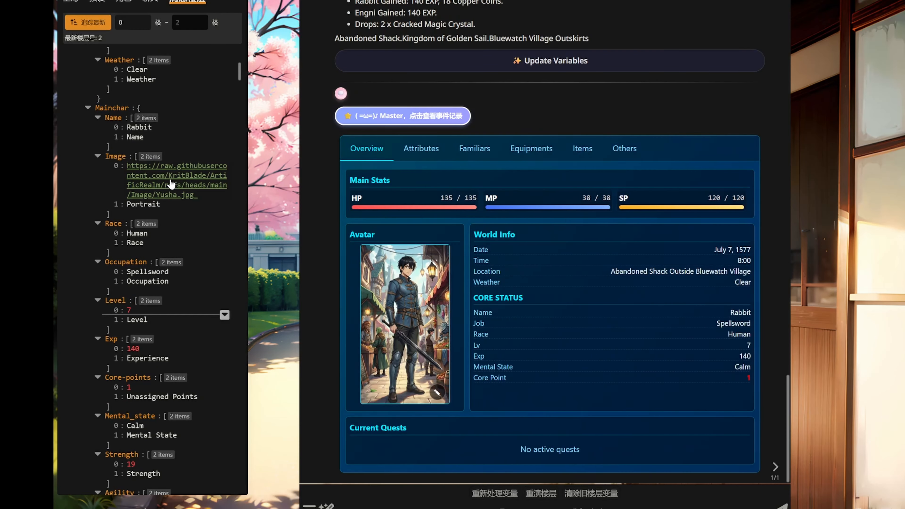
pyautogui.scroll(-1, 162, 200)
pyautogui.scroll(-1, 162, 200)
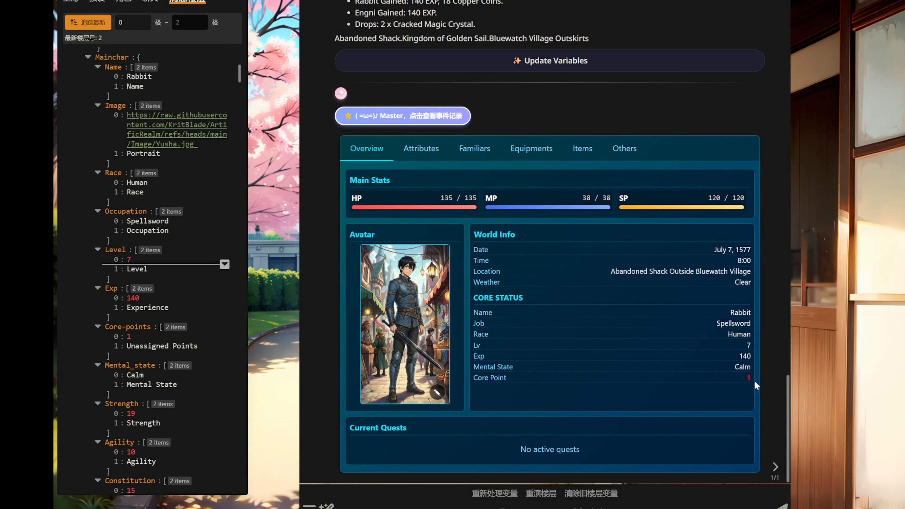
pyautogui.scroll(-3, 158, 291)
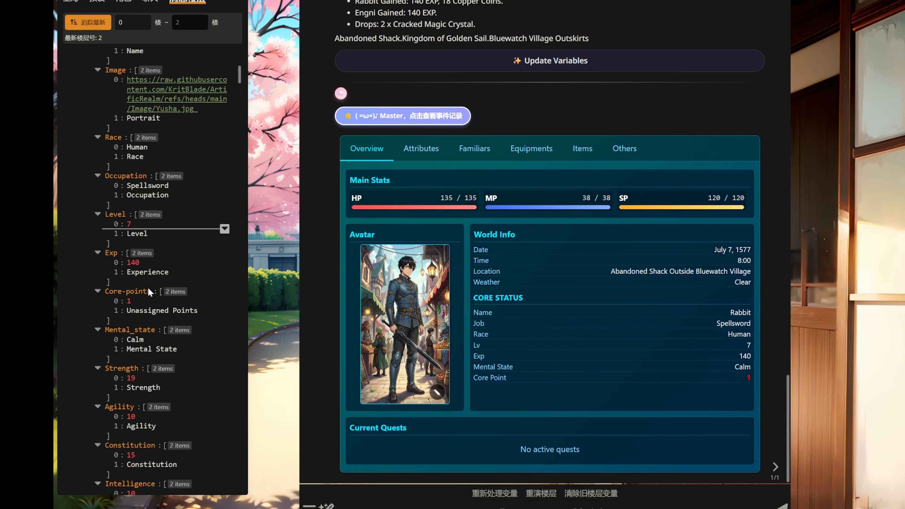
pyautogui.click(130, 235)
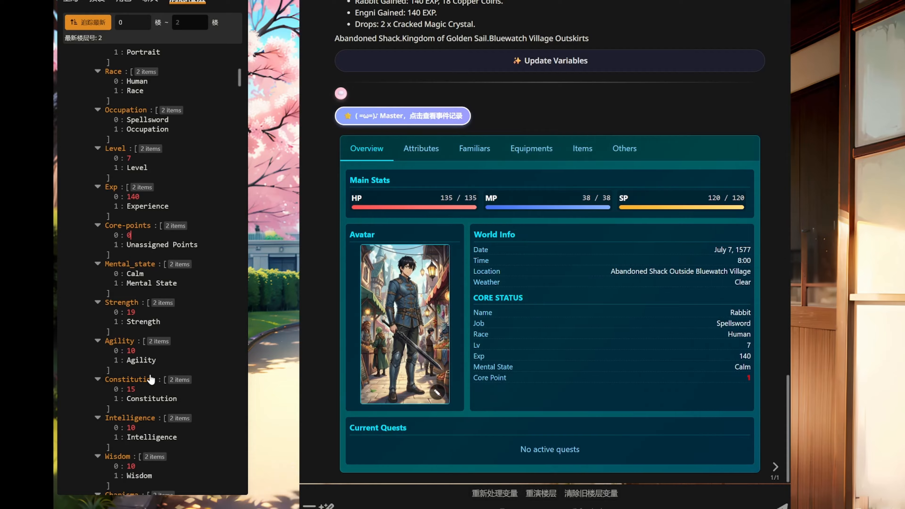
pyautogui.write('0')
pyautogui.press('Return')
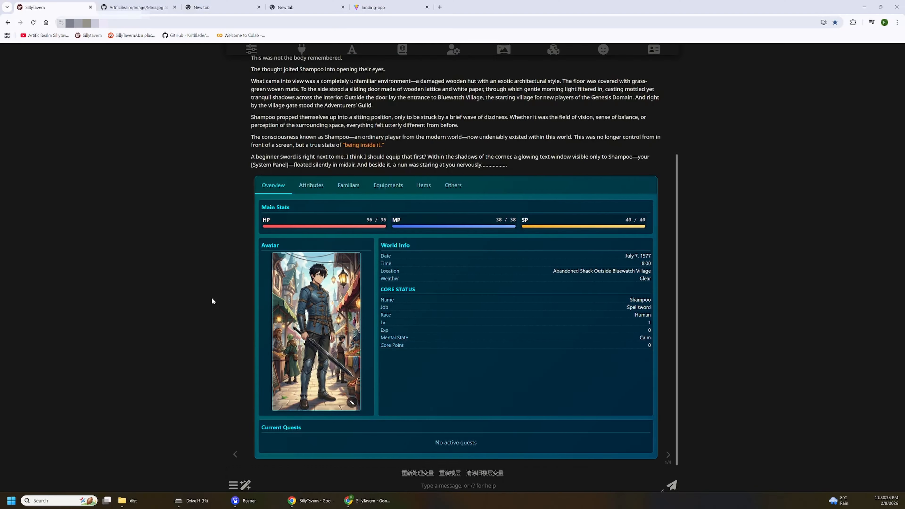
# Review the Attributes and Familiars sections of the new chat's status menu, enlarging and closing the familiar's portrait.
pyautogui.click(313, 189)
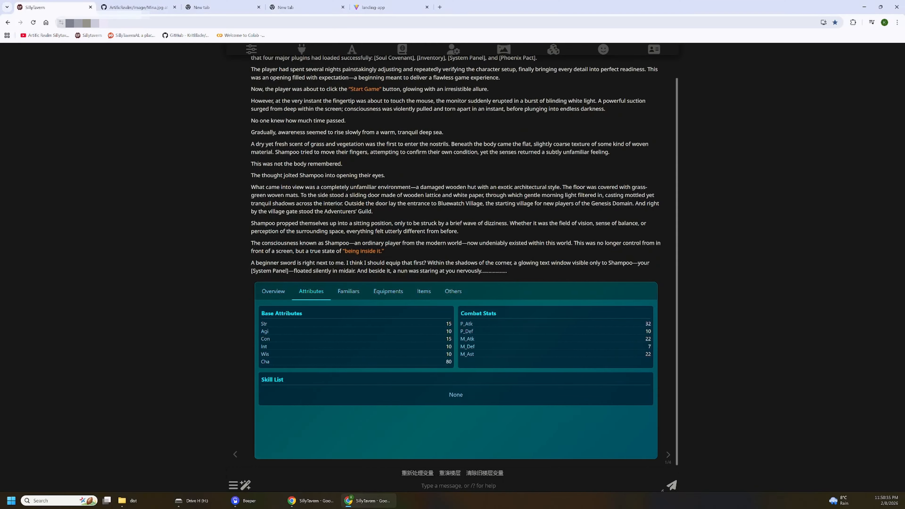
pyautogui.click(351, 292)
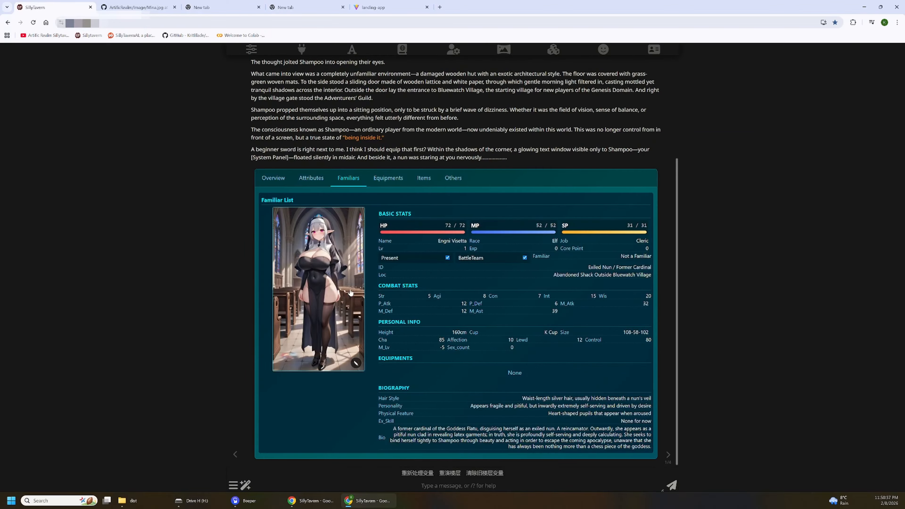
pyautogui.click(318, 289)
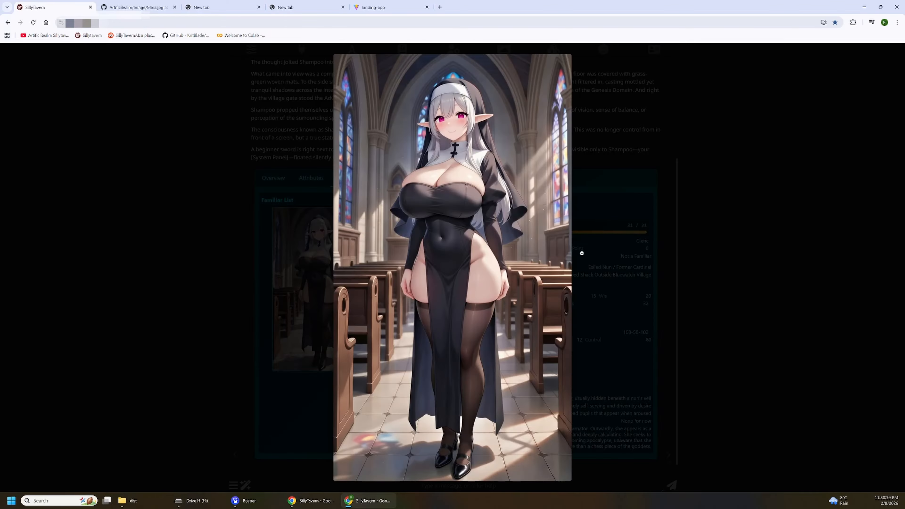
pyautogui.click(599, 253)
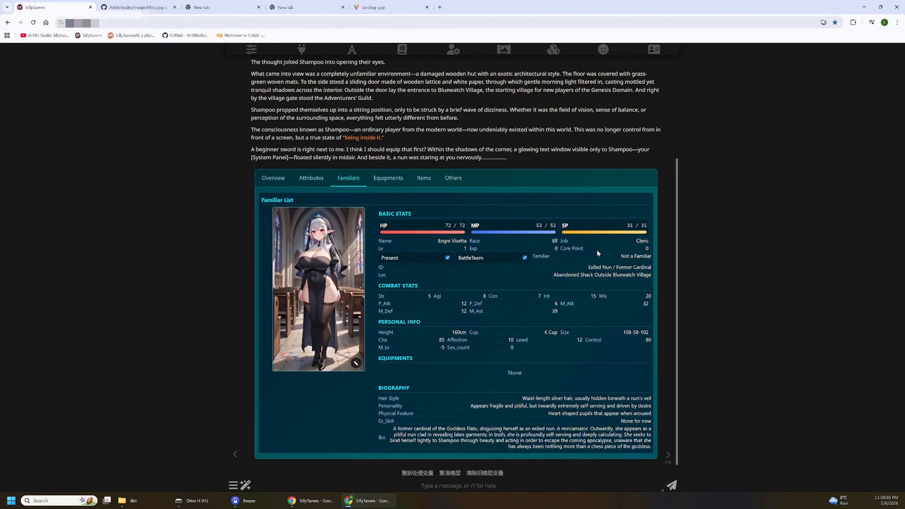
# Review the status menu's Equipments, Items and Others sections, including the inventory and map, and return to Overview.
pyautogui.click(384, 178)
pyautogui.click(424, 294)
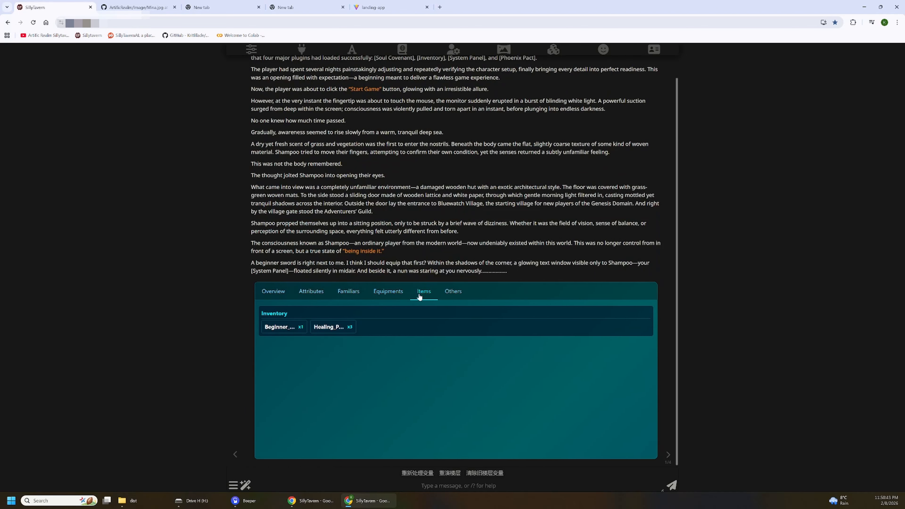
pyautogui.click(337, 327)
pyautogui.click(489, 320)
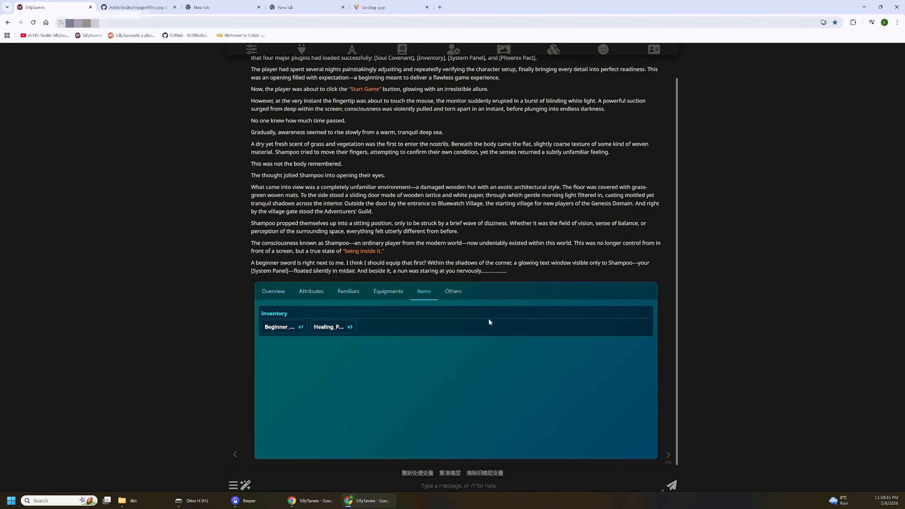
pyautogui.click(460, 291)
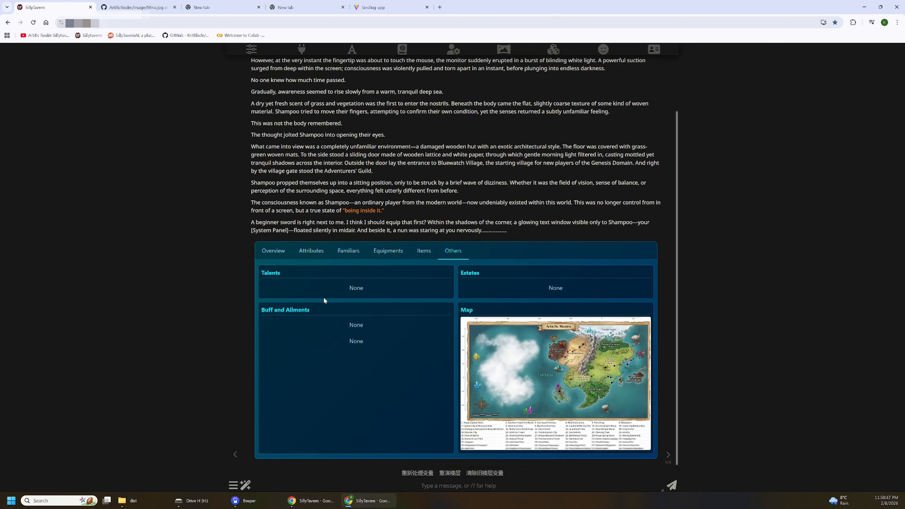
pyautogui.click(268, 256)
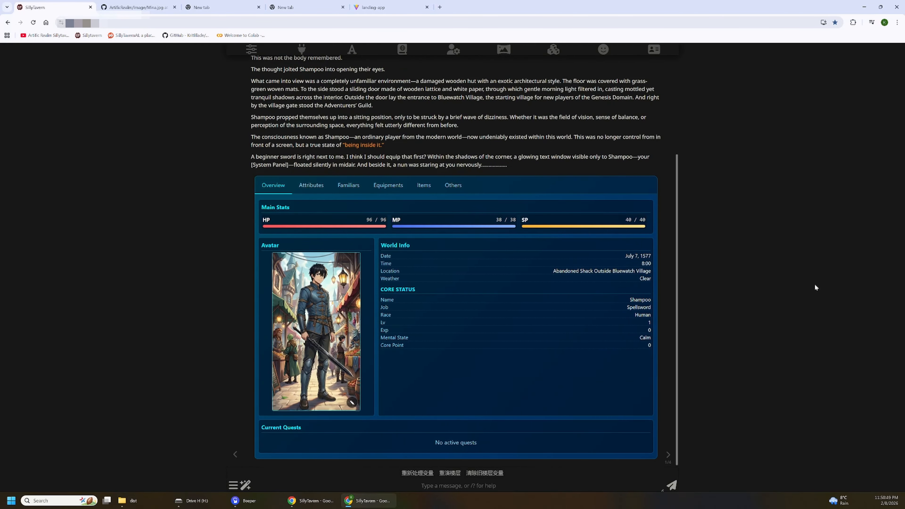